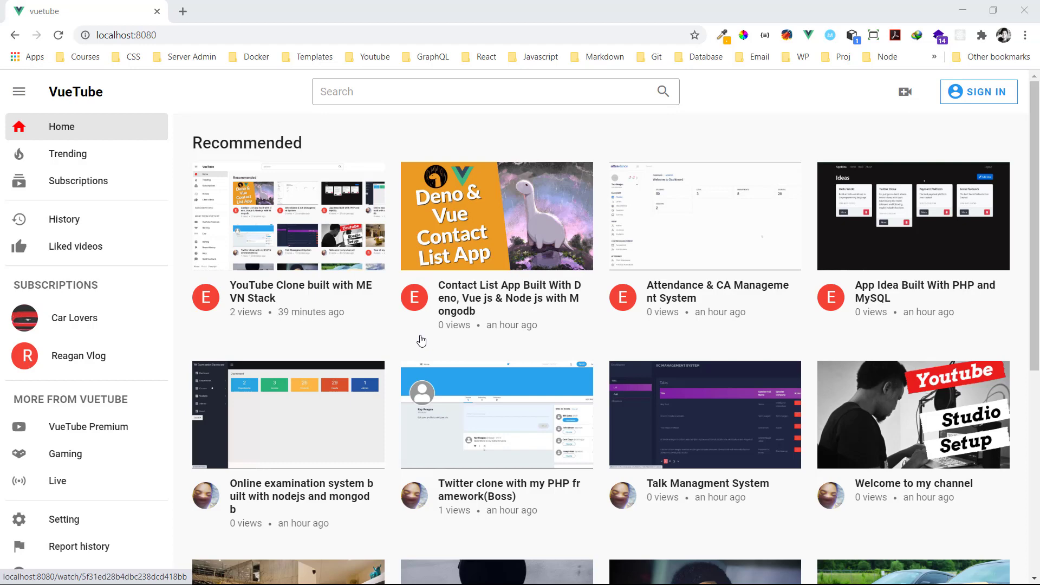
click(57, 36)
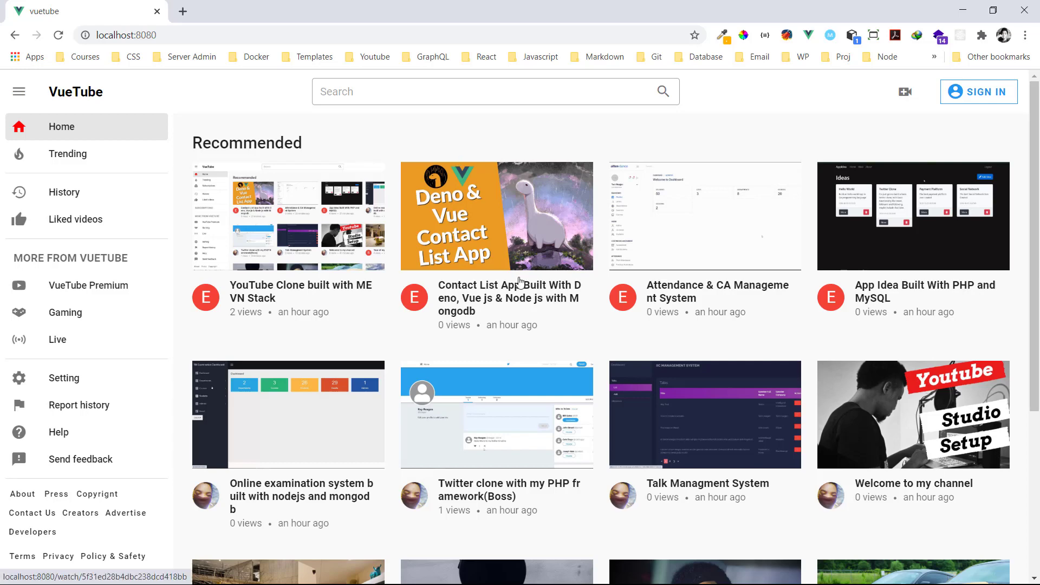
scroll(520, 281, down, 1)
scroll(520, 281, down, 5)
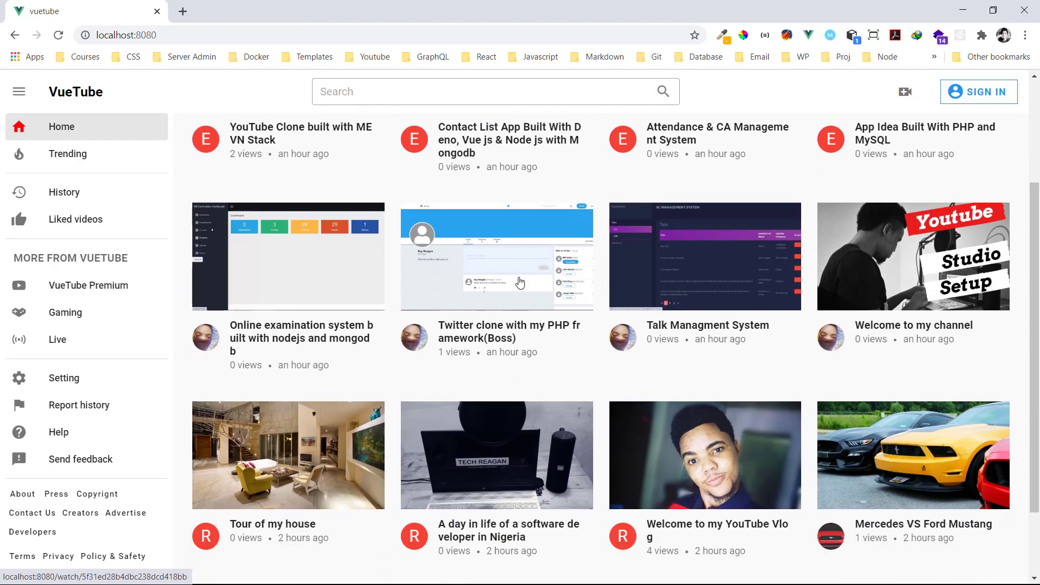
scroll(520, 281, up, 5)
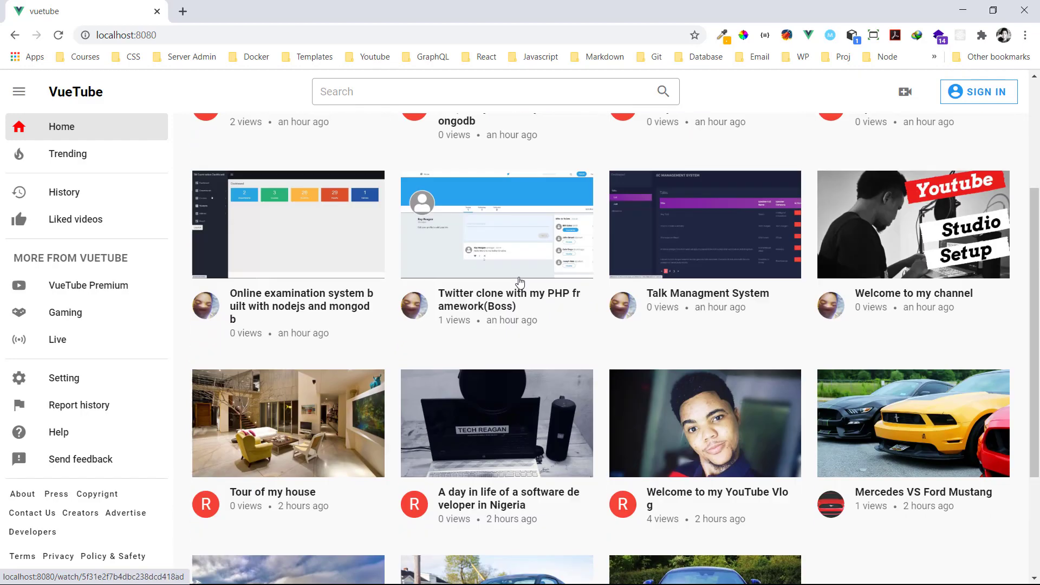
scroll(520, 282, up, 1)
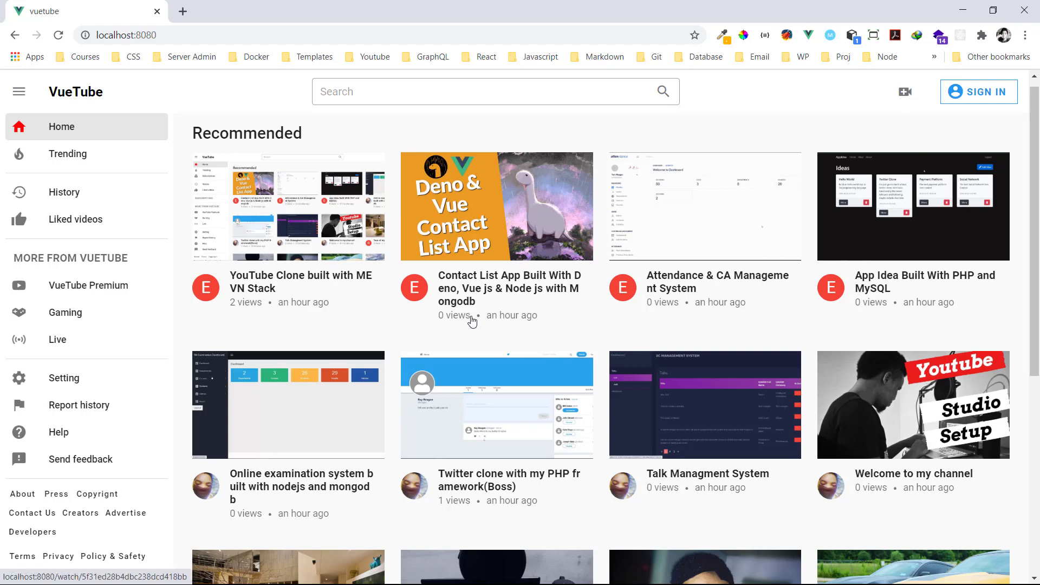
click(109, 163)
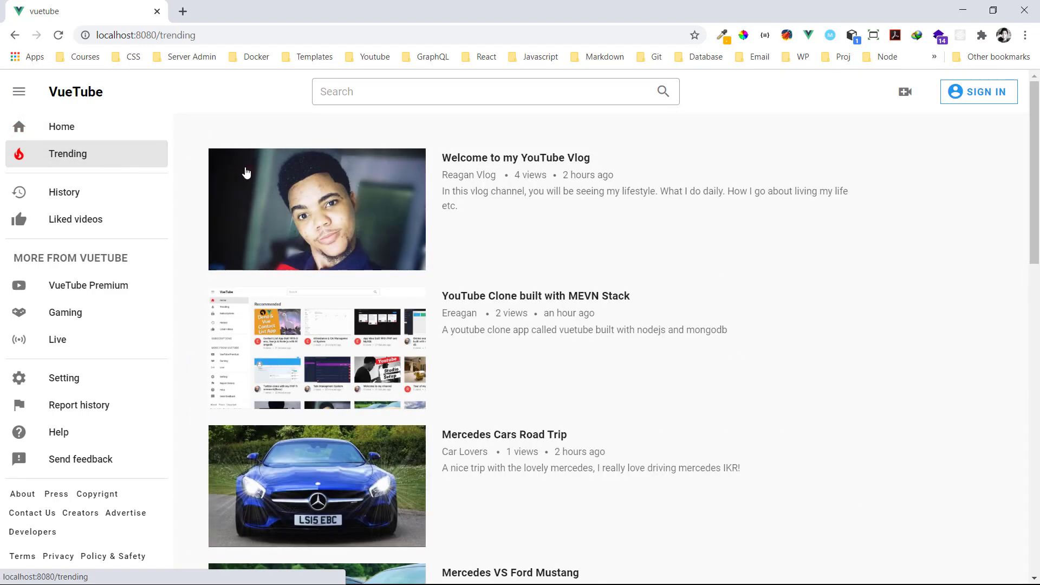
Step: Scroll through the Trending list, including 'Welcome to my YouTube Vlog' and 'Mercedes Cars Road Trip'
scroll(514, 277, down, 2)
scroll(513, 278, up, 2)
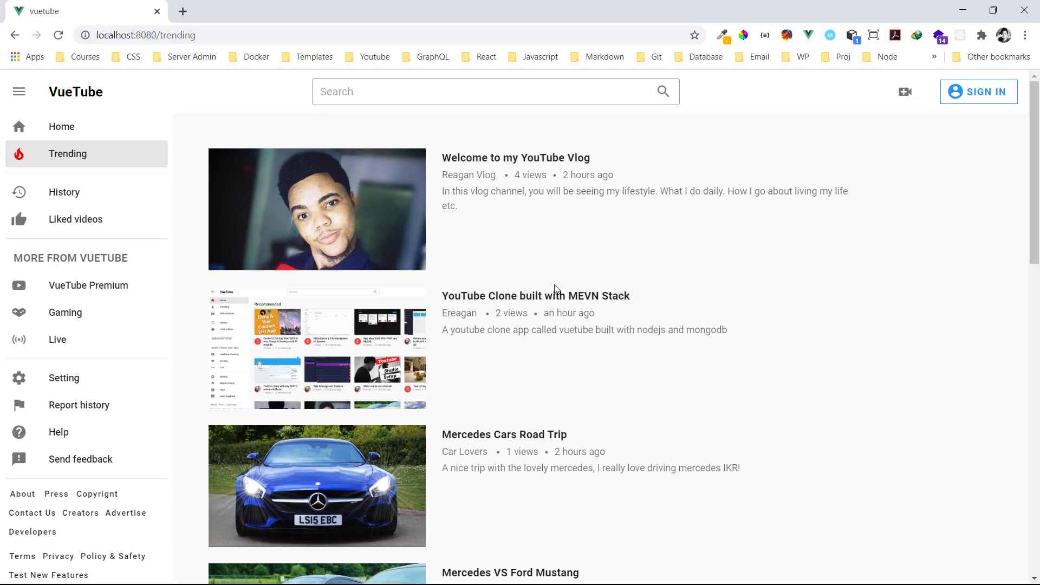
scroll(547, 303, down, 1)
scroll(544, 309, up, 1)
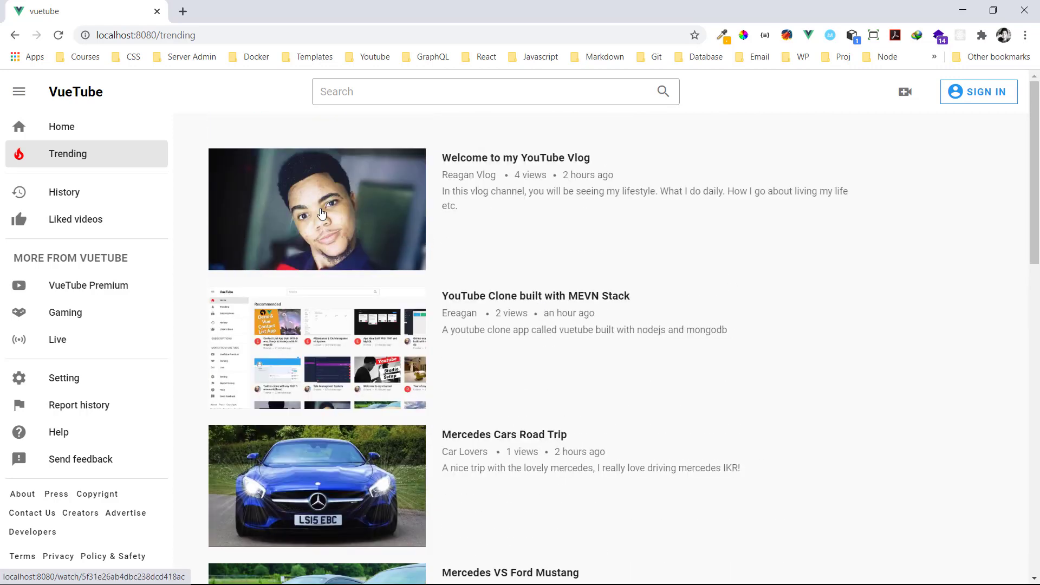
Step: Open 'Welcome to my YouTube Vlog', expand its description, and try subscribing to get the sign-in prompt
click(400, 188)
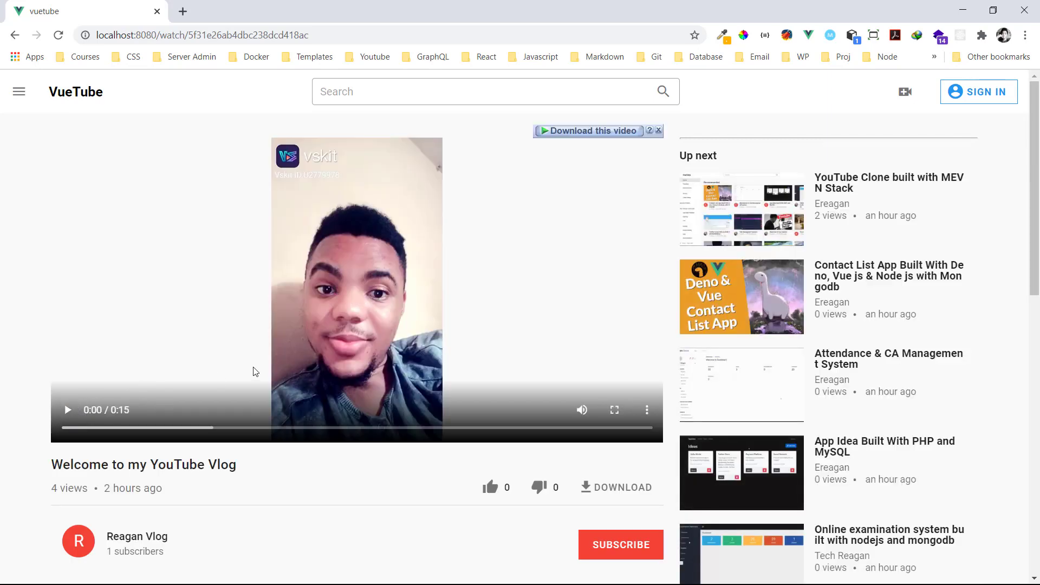
scroll(251, 430, down, 3)
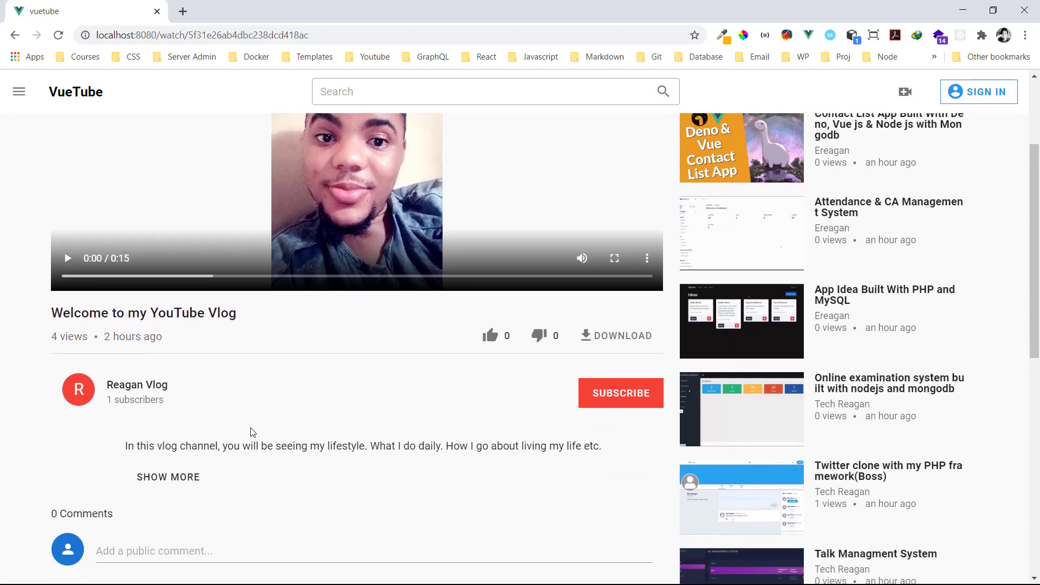
scroll(250, 431, down, 1)
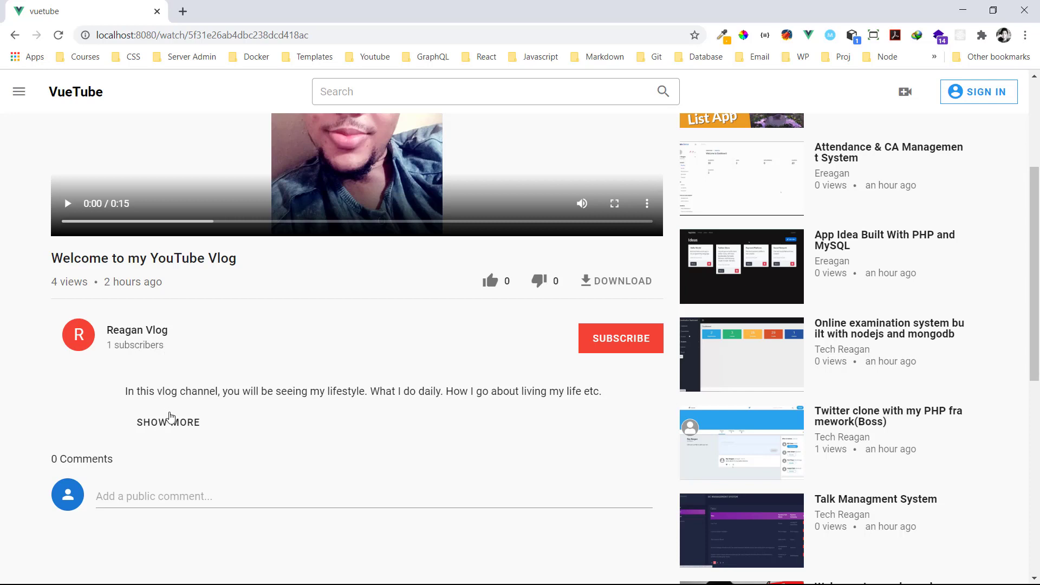
click(171, 423)
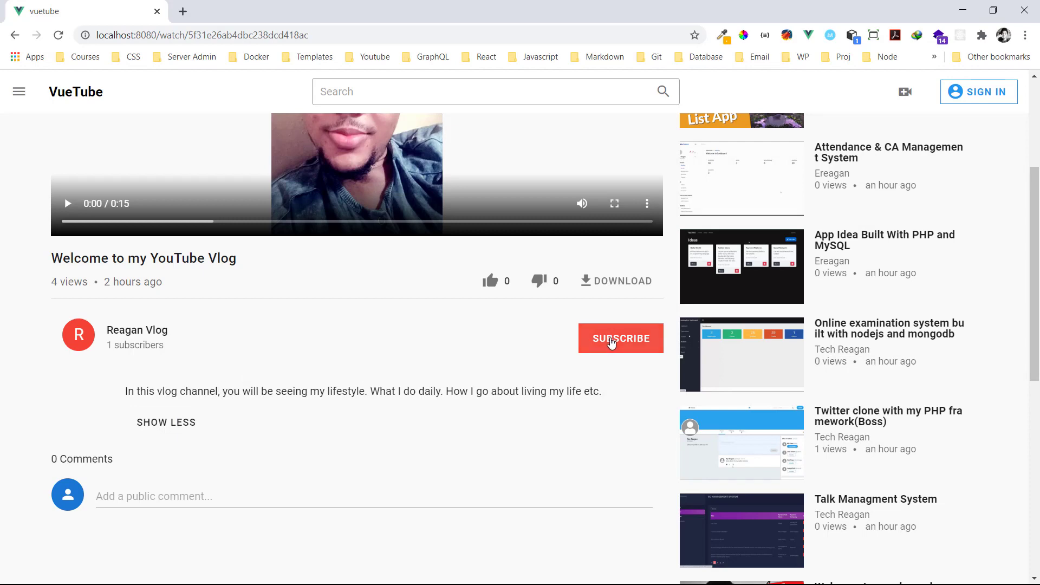
click(611, 343)
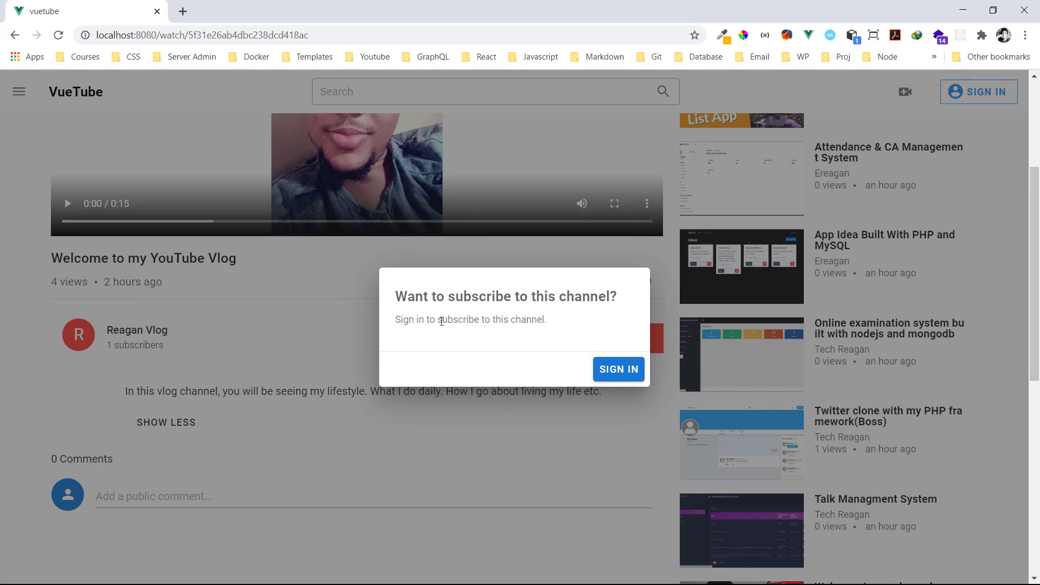
Step: Follow the subscribe prompt to the sign-in page, then go back to the vlog
click(441, 409)
click(207, 496)
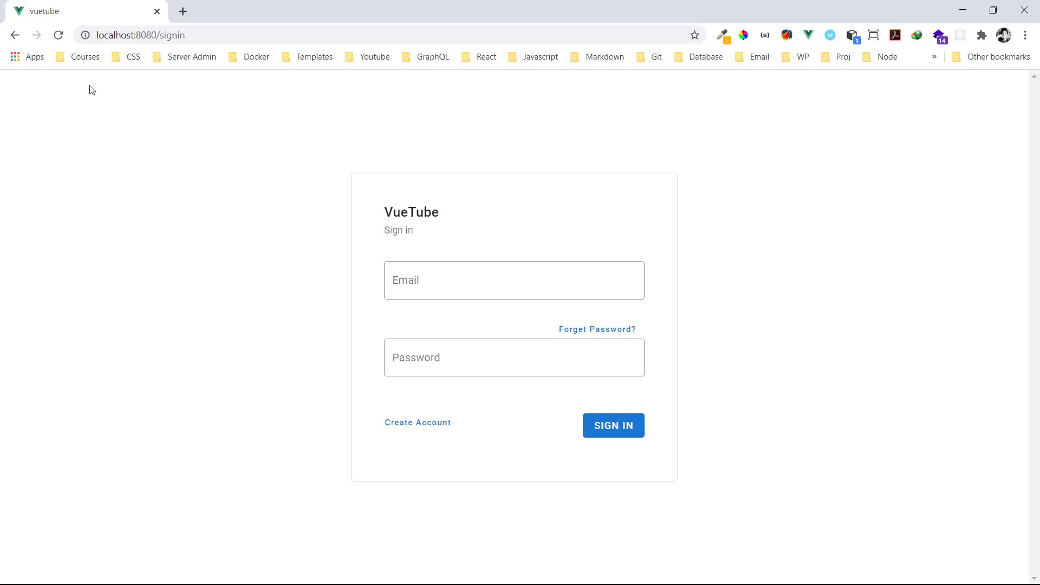
click(15, 35)
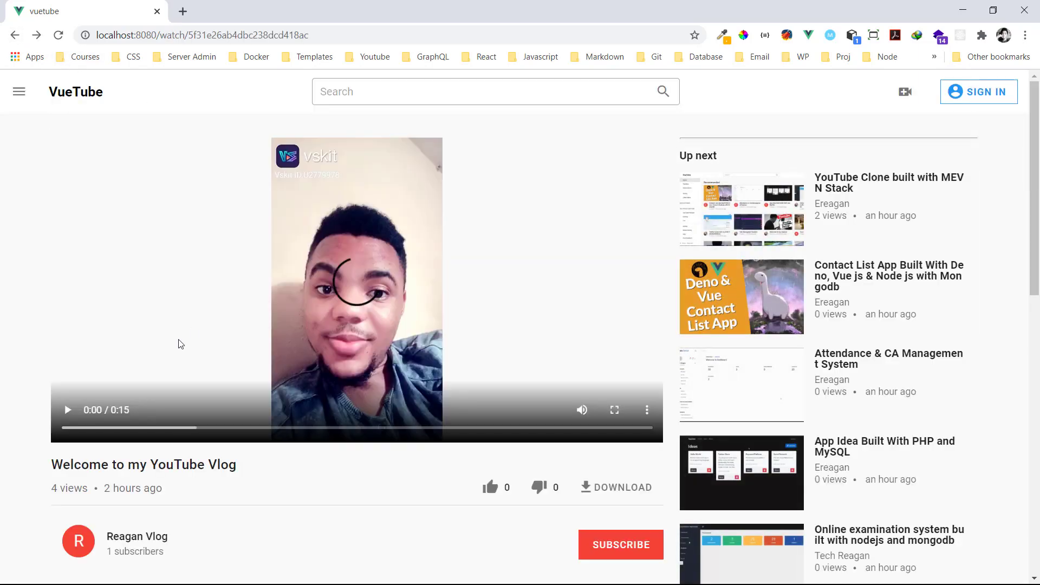
Step: Play and pause the vlog video, then open the sign-in form from the top right
click(68, 410)
click(68, 411)
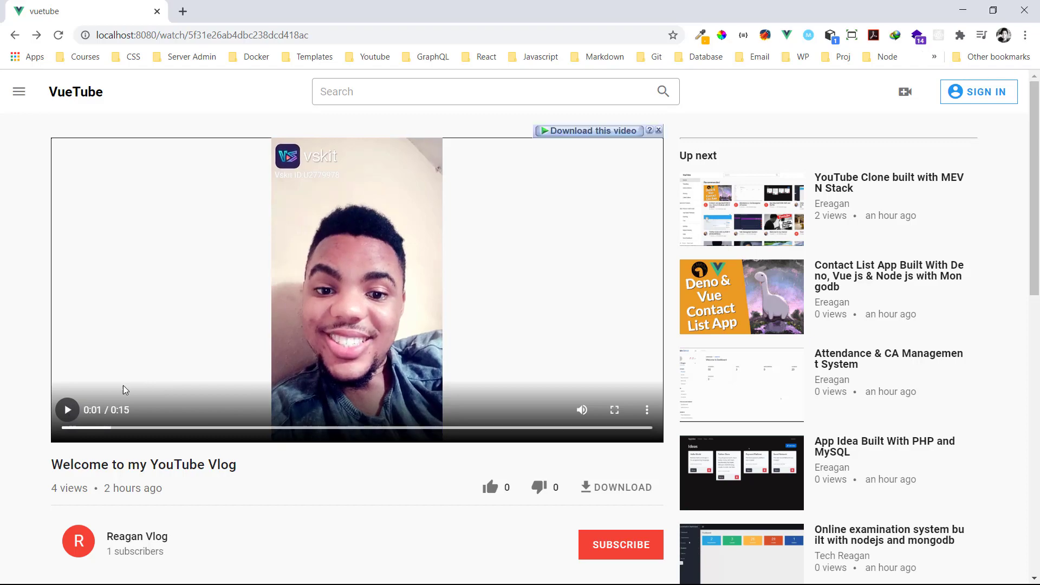
scroll(874, 365, down, 12)
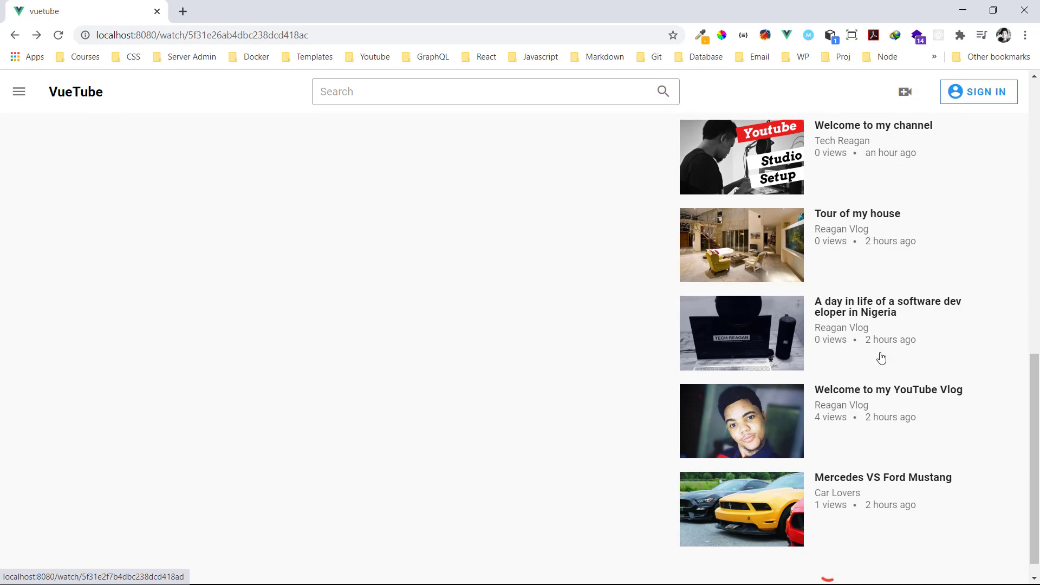
scroll(881, 357, up, 12)
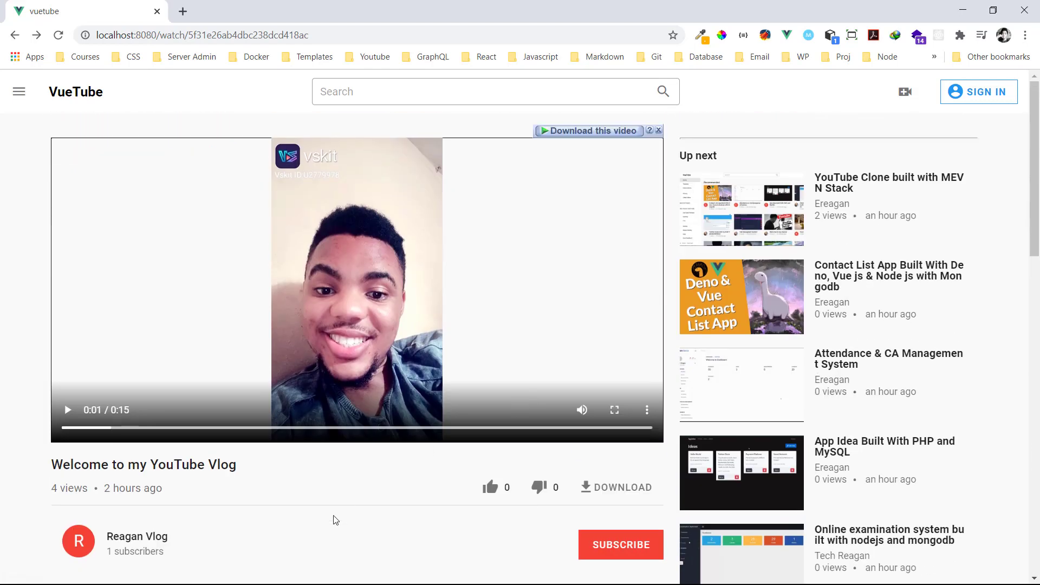
scroll(334, 514, down, 2)
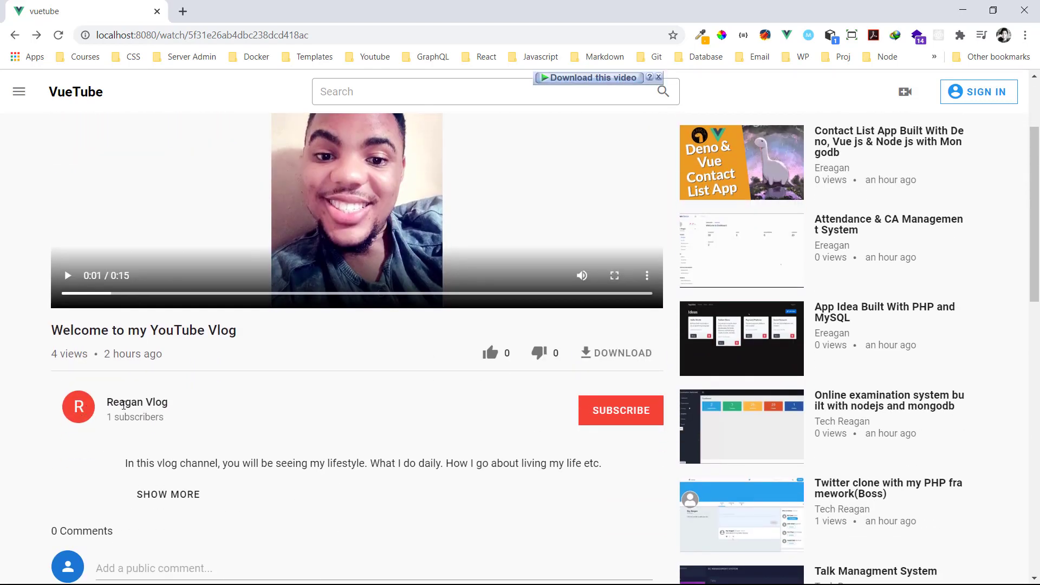
scroll(209, 398, up, 2)
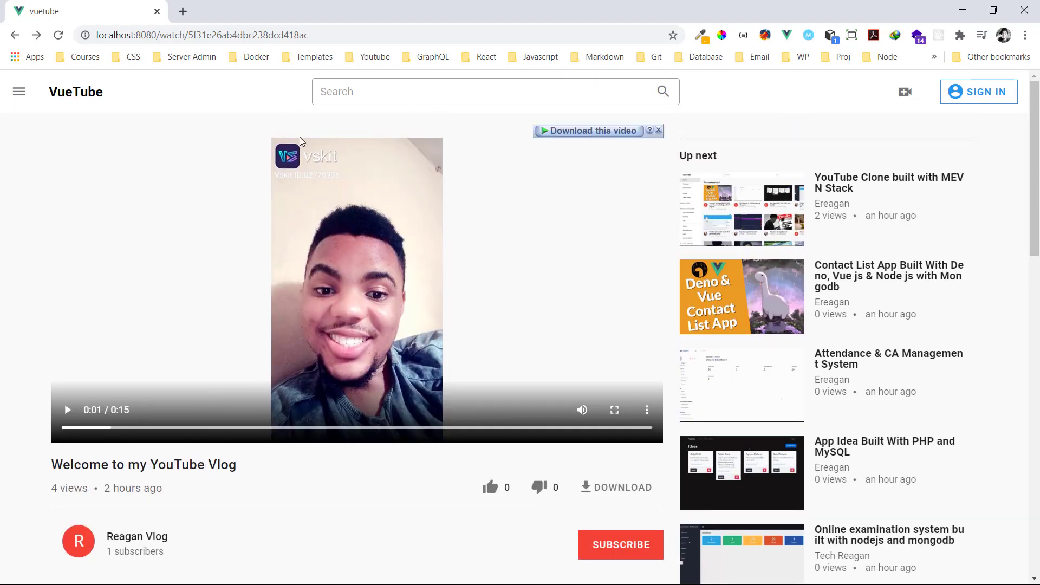
click(976, 101)
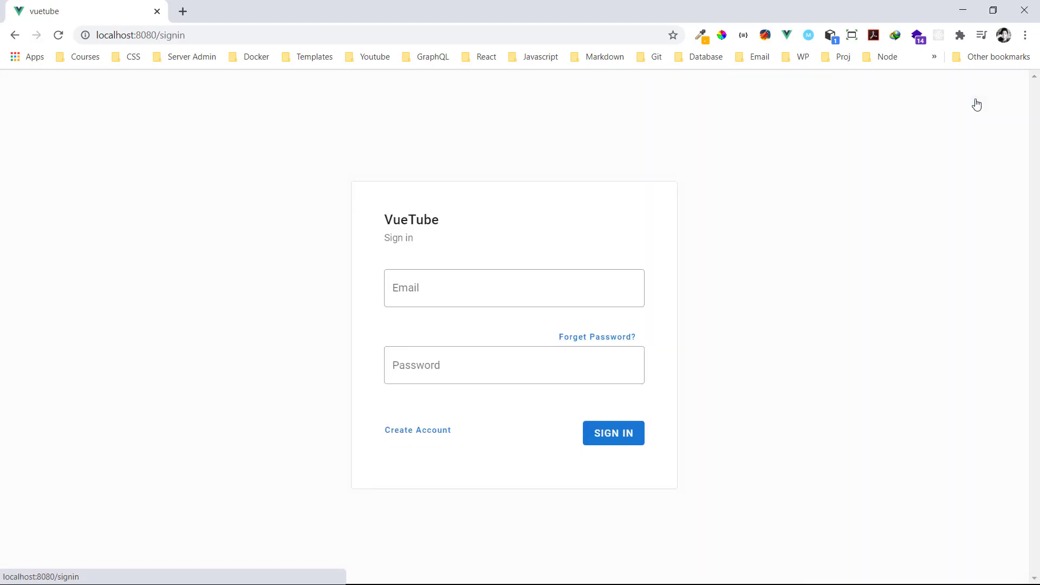
Step: Switch to Create Account and enter a test e-mail and a channel name
click(425, 431)
click(350, 267)
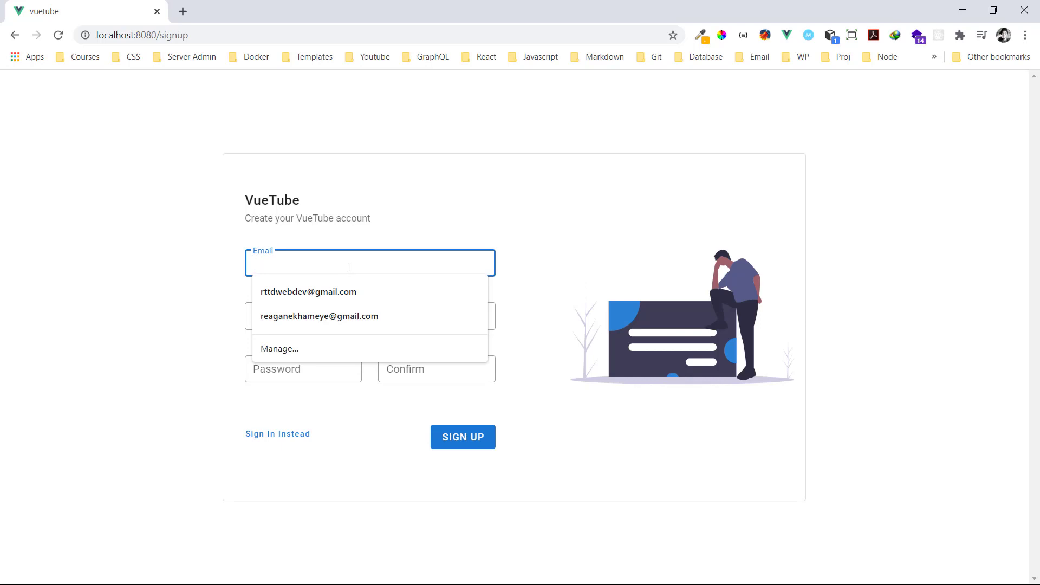
text(test@testm)
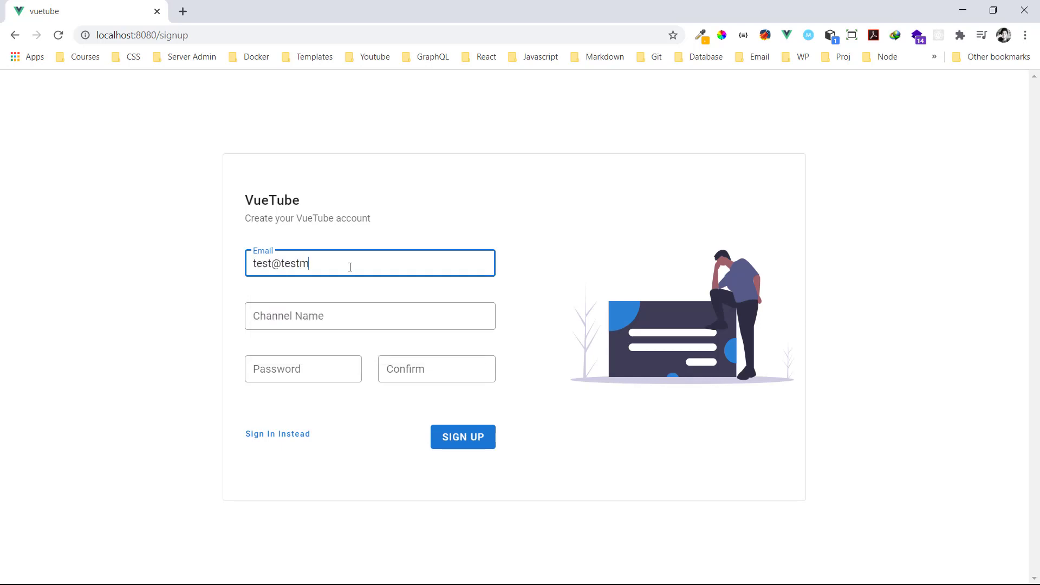
key(BackSpace)
text(.com)
key(Tab)
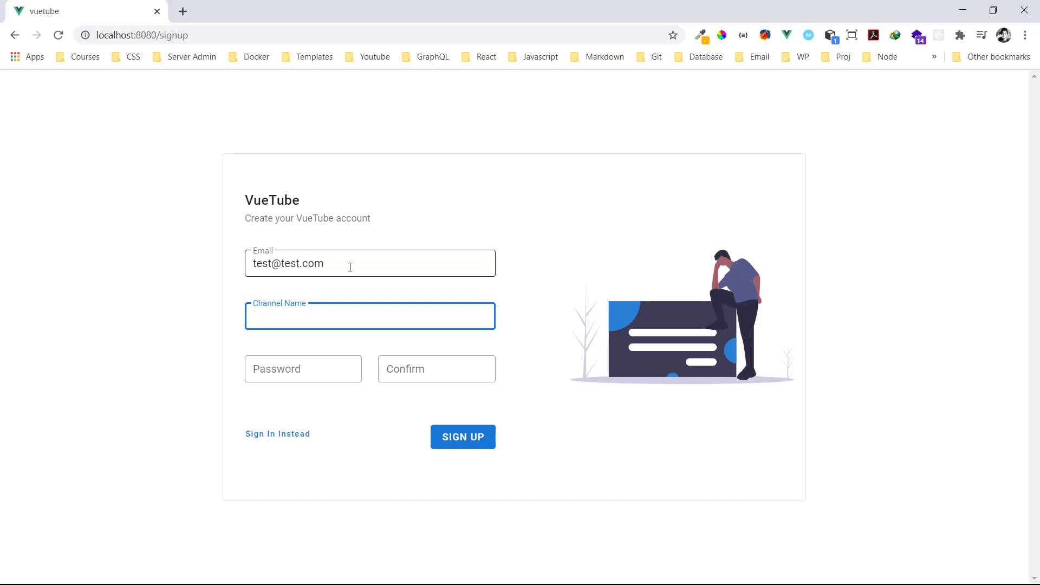
text(Reagan Dev)
Step: Clear both fields and submit the empty form so all four fields show required errors
click(304, 381)
click(330, 399)
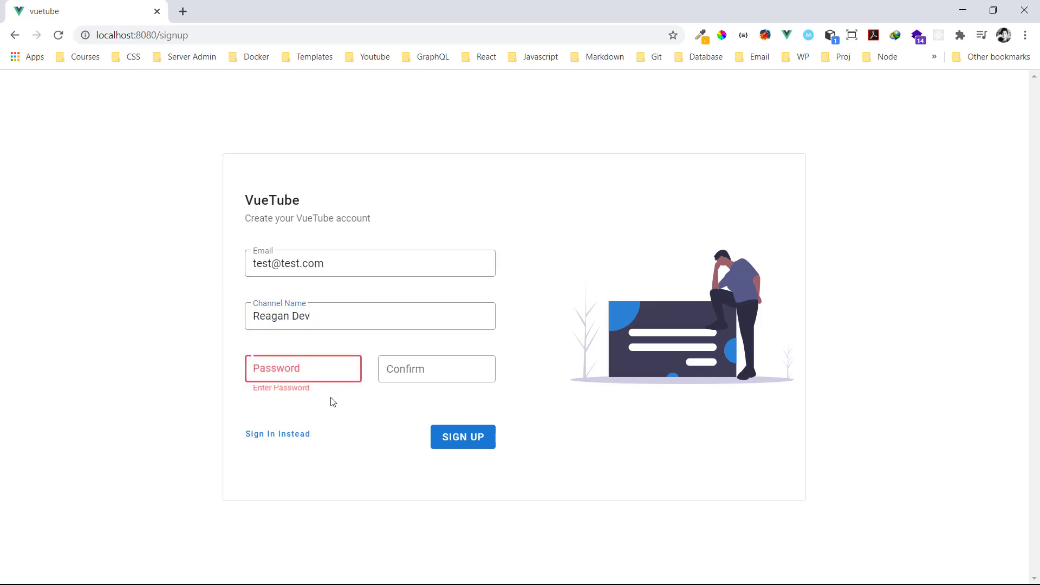
click(351, 322)
key(ctrl+a)
key(BackSpace)
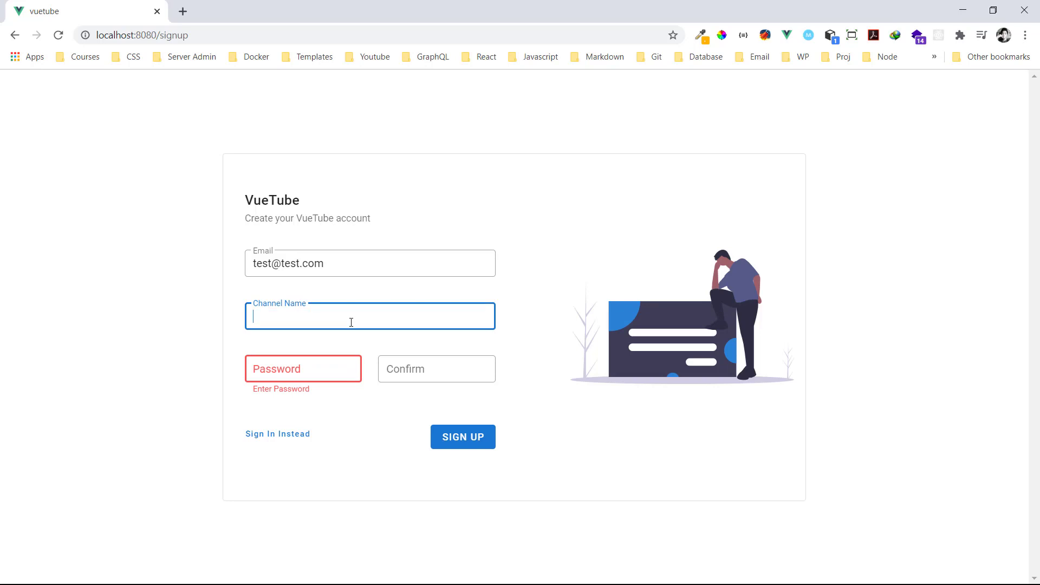
key(BackSpace)
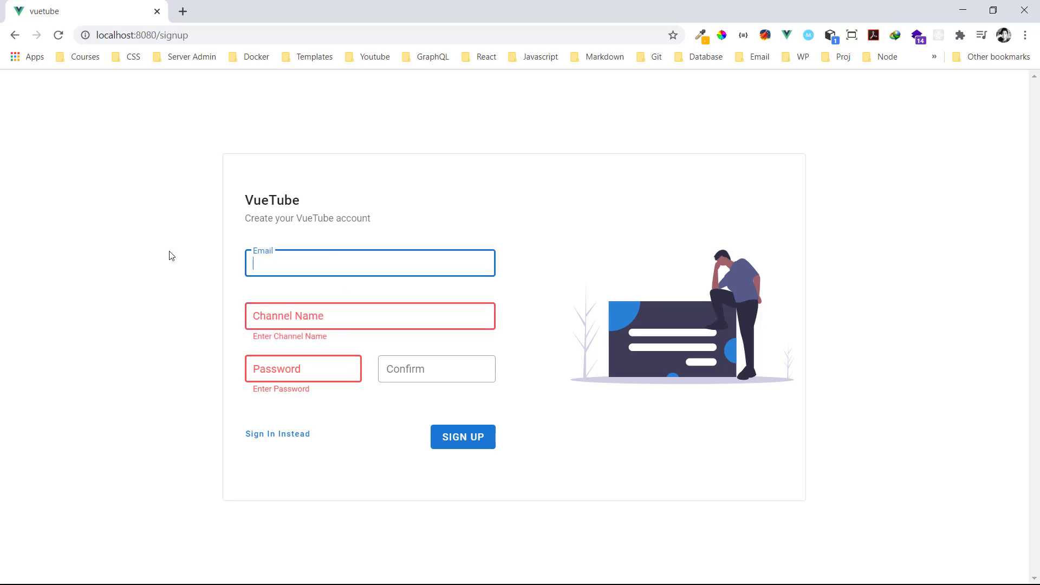
click(406, 388)
click(451, 443)
click(452, 444)
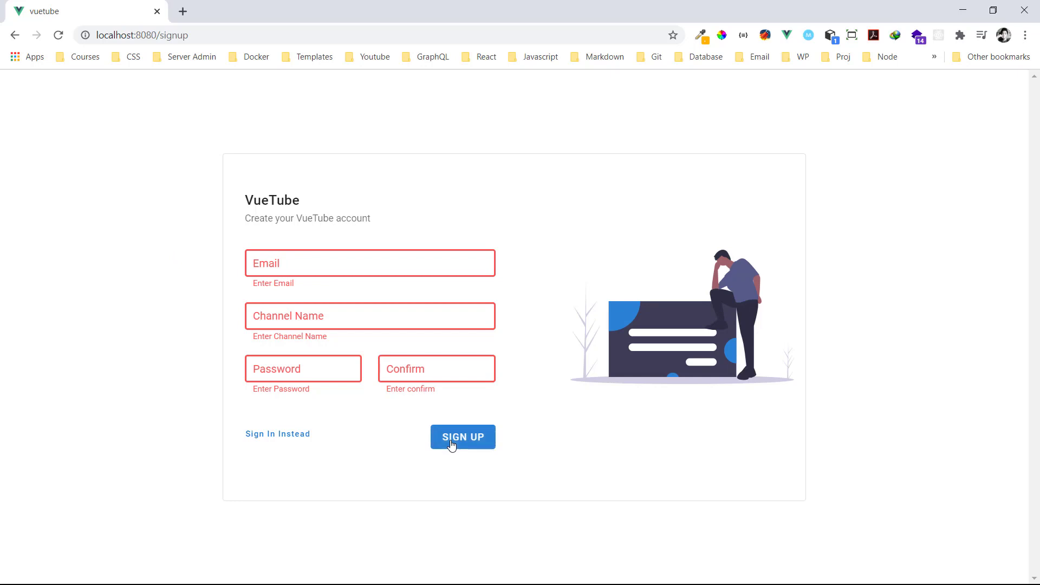
click(452, 444)
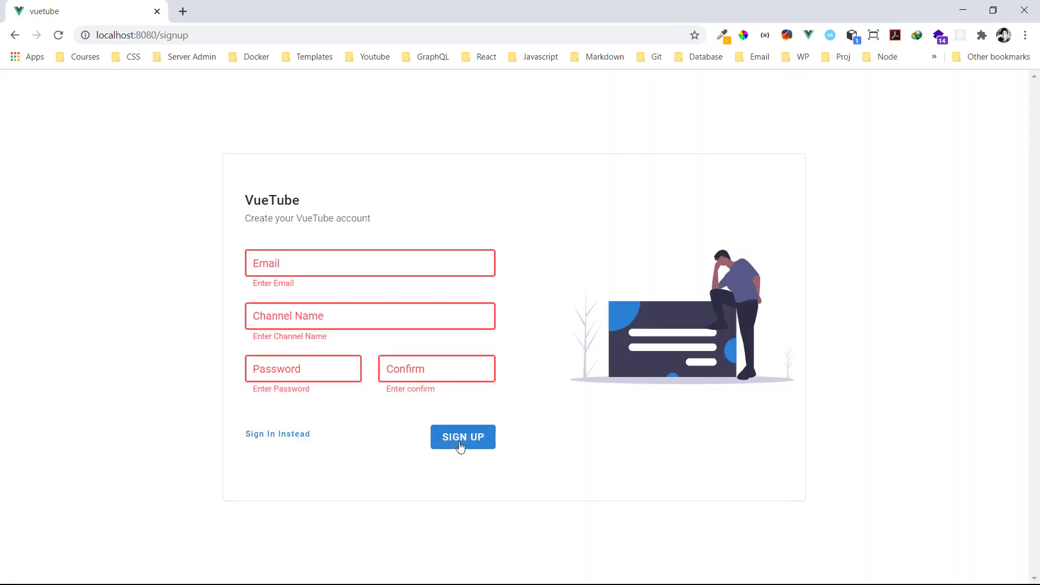
Step: Sign up with a Gmail test address, the channel name and a matching password
click(279, 264)
text(t)
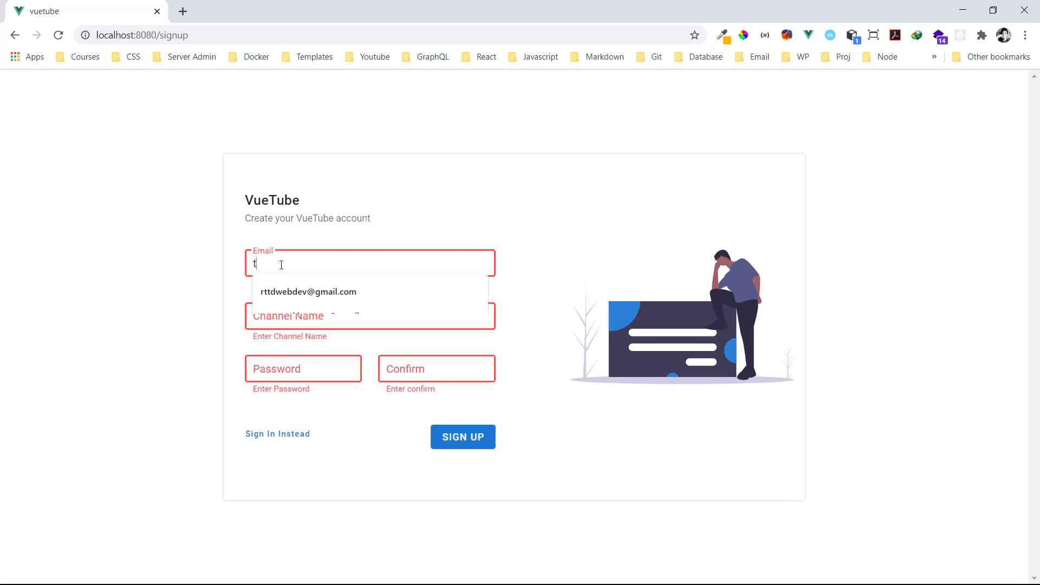
text(est@gmai)
key(BackSpace)
text(ail.com)
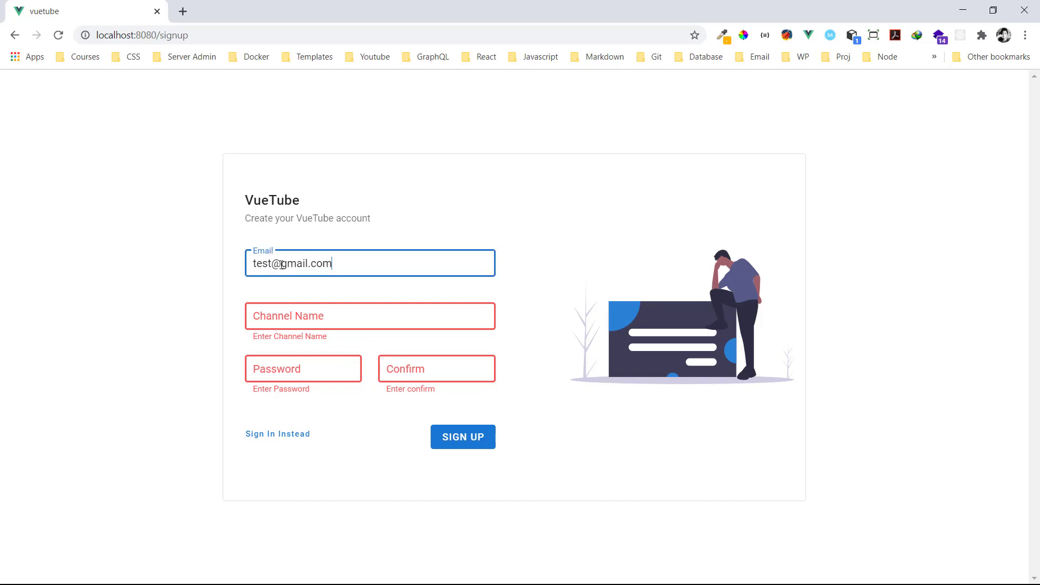
click(290, 316)
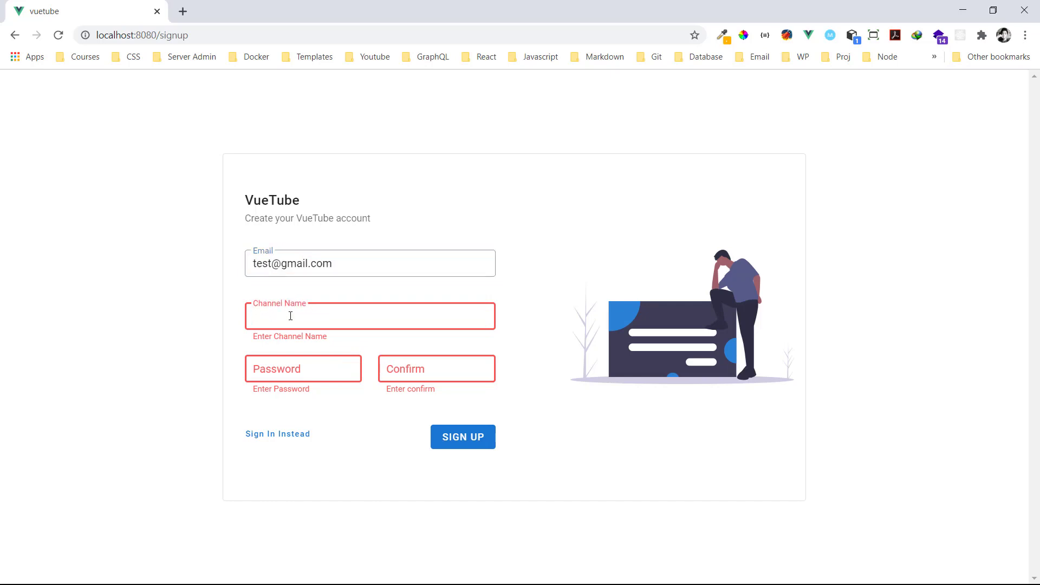
text(Re)
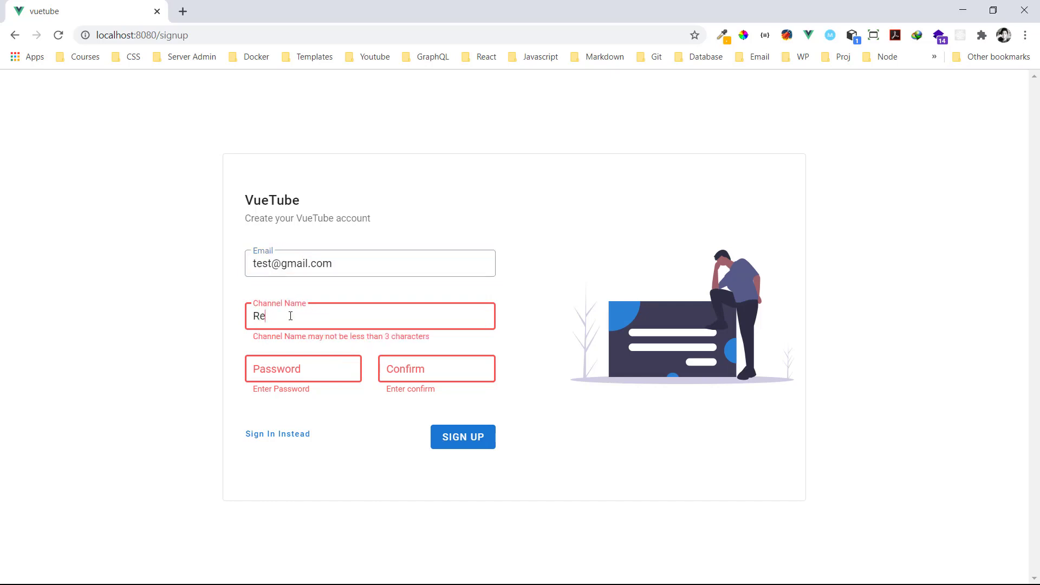
text(aganDev)
key(Tab)
text(test)
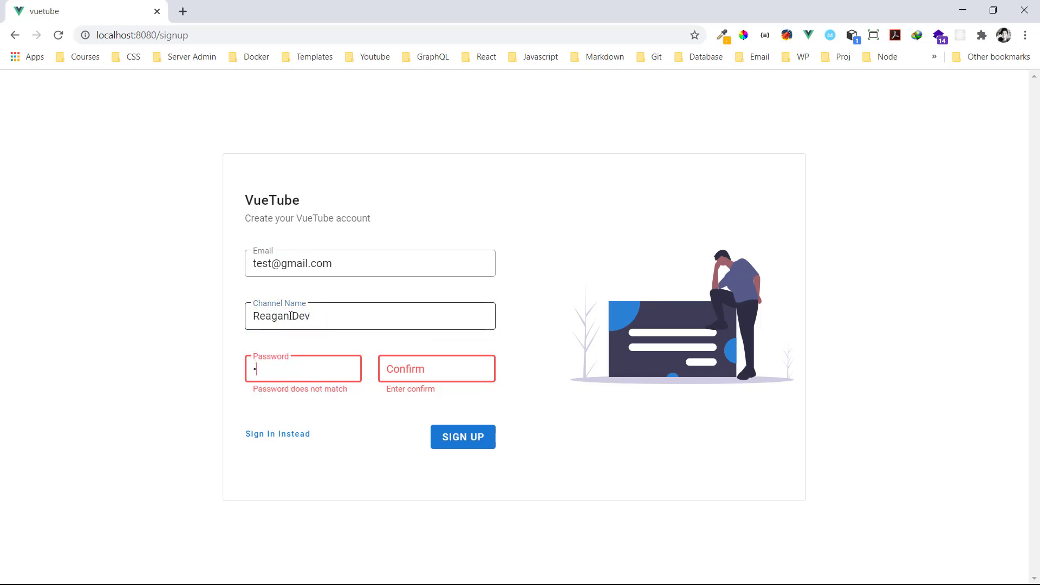
text(ester)
click(349, 423)
click(455, 446)
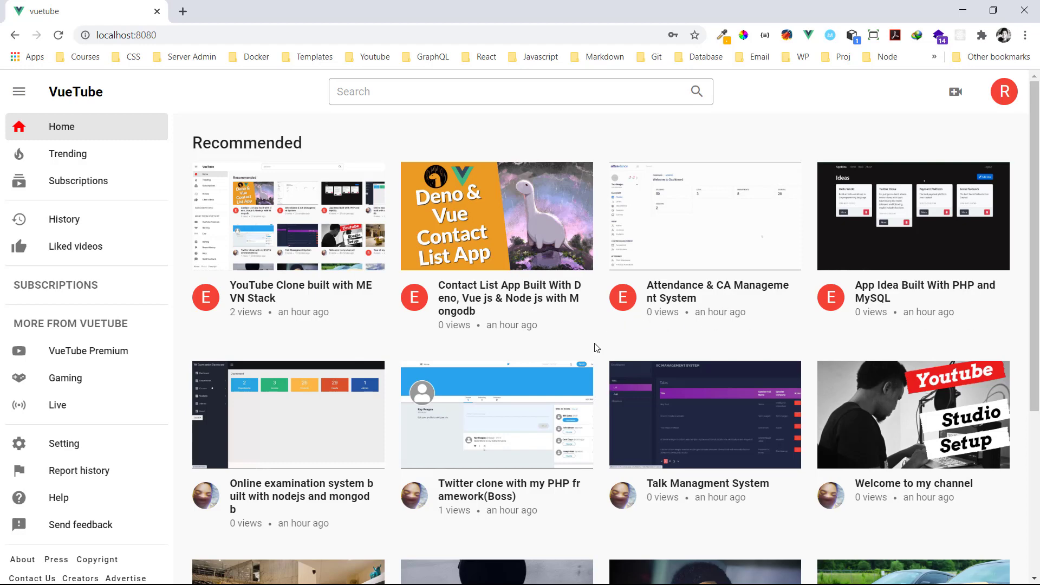
scroll(597, 347, down, 7)
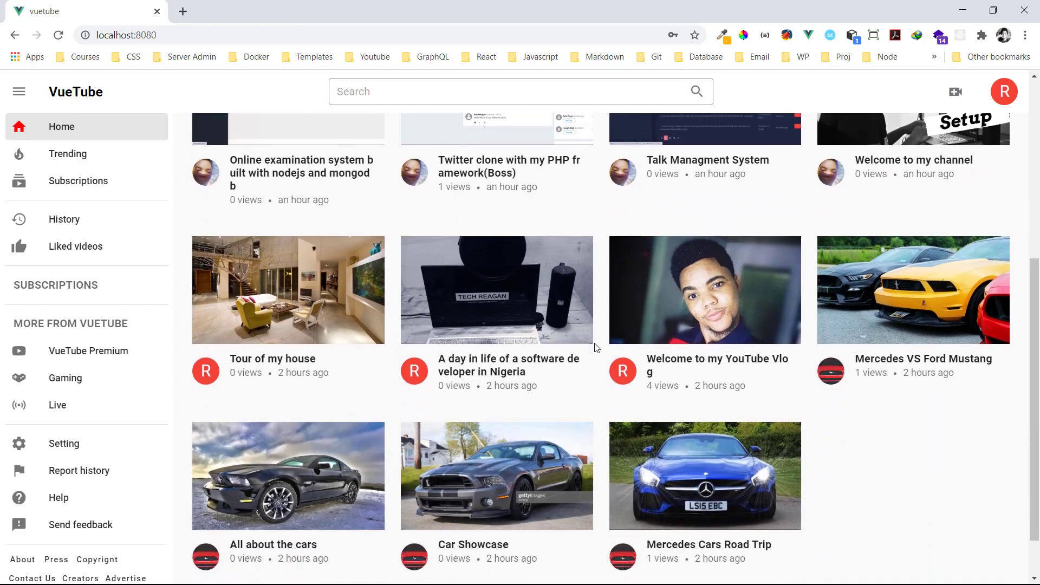
scroll(597, 347, up, 7)
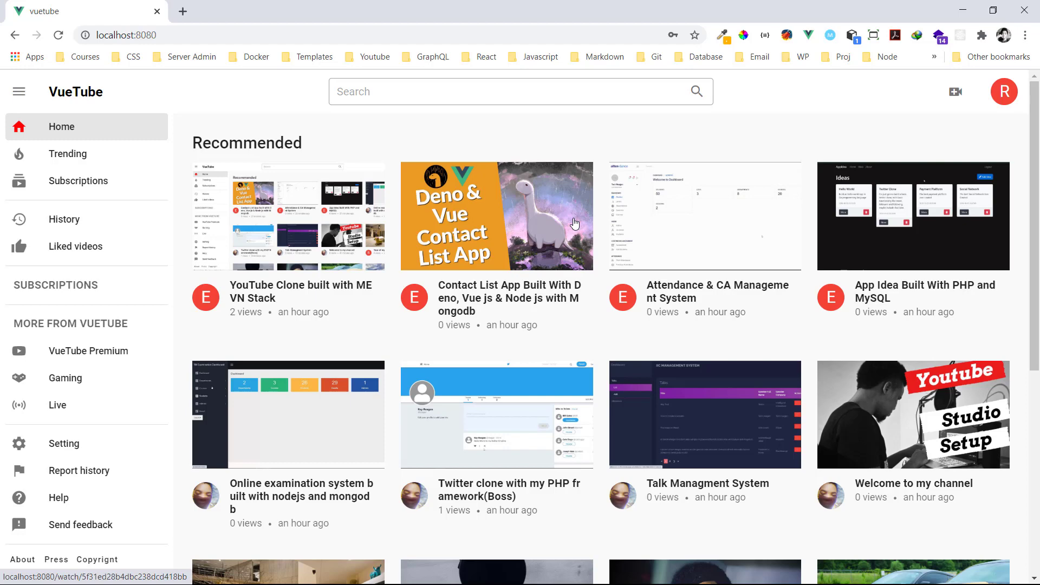
Step: Open 'YouTube Clone built with MEVN Stack' and subscribe, bringing its channel to 1 subscriber
click(307, 216)
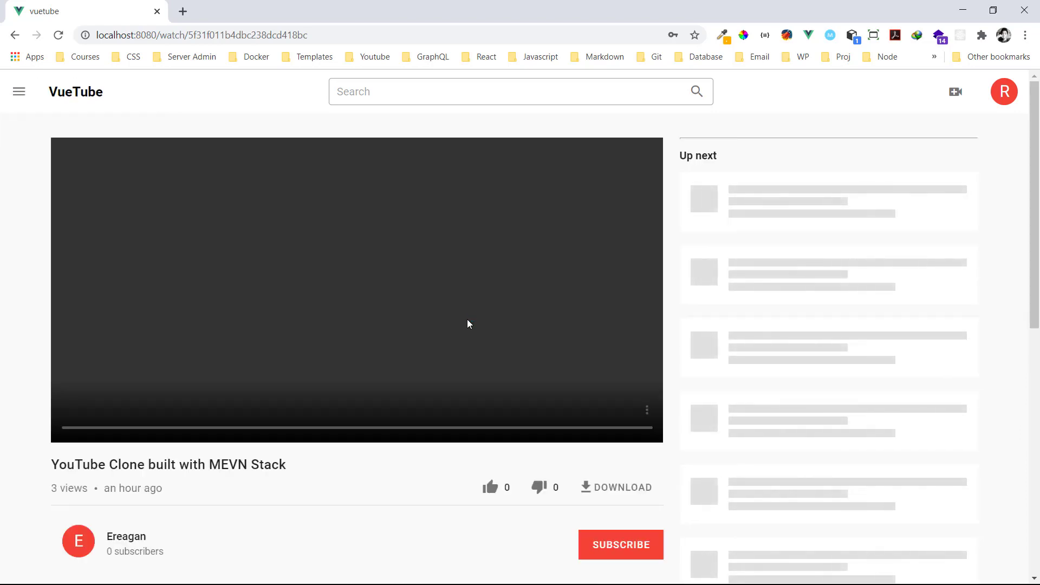
scroll(402, 363, down, 3)
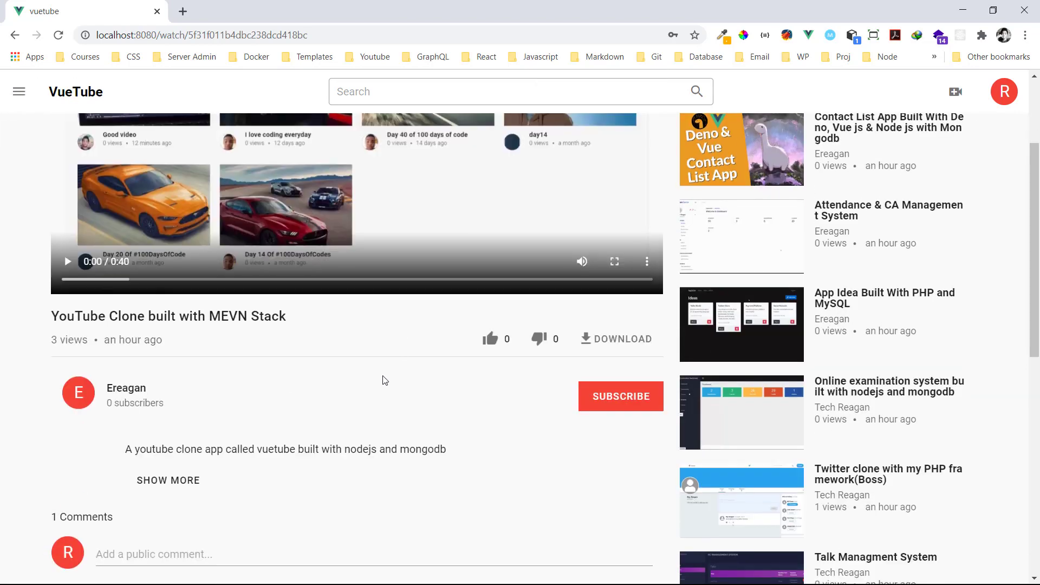
scroll(382, 379, up, 3)
scroll(383, 379, down, 3)
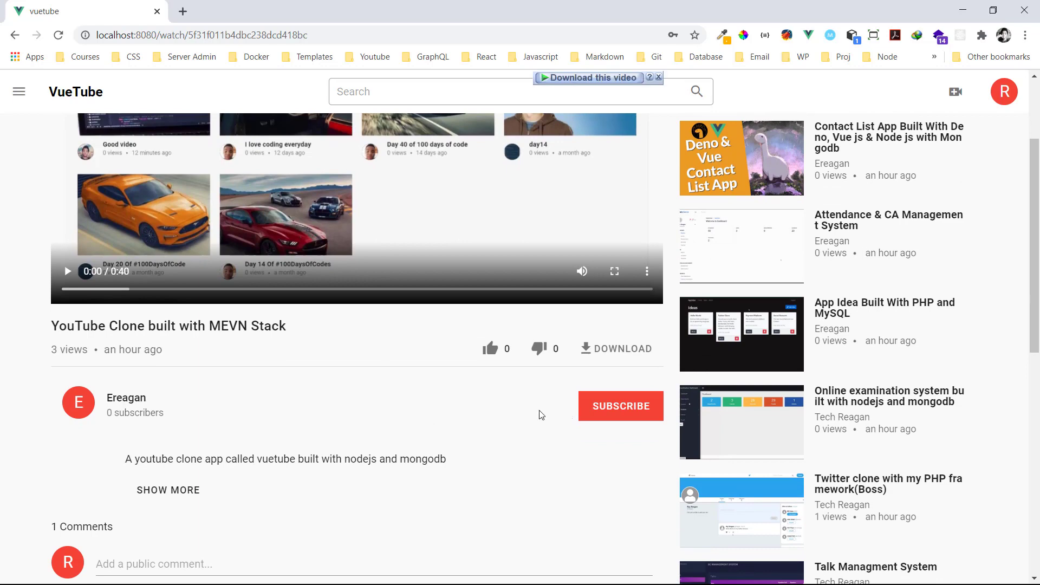
click(617, 416)
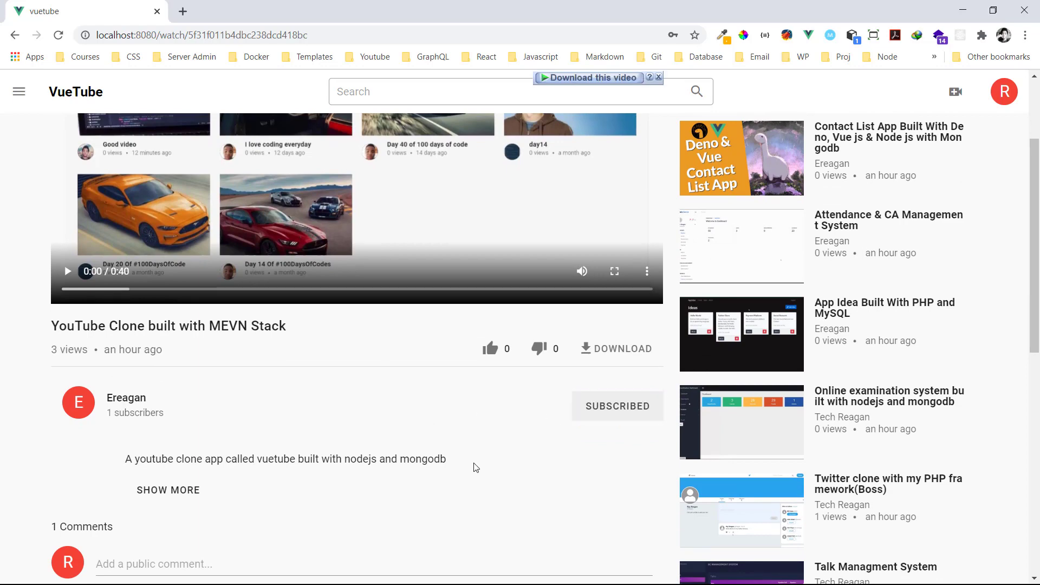
scroll(476, 463, down, 5)
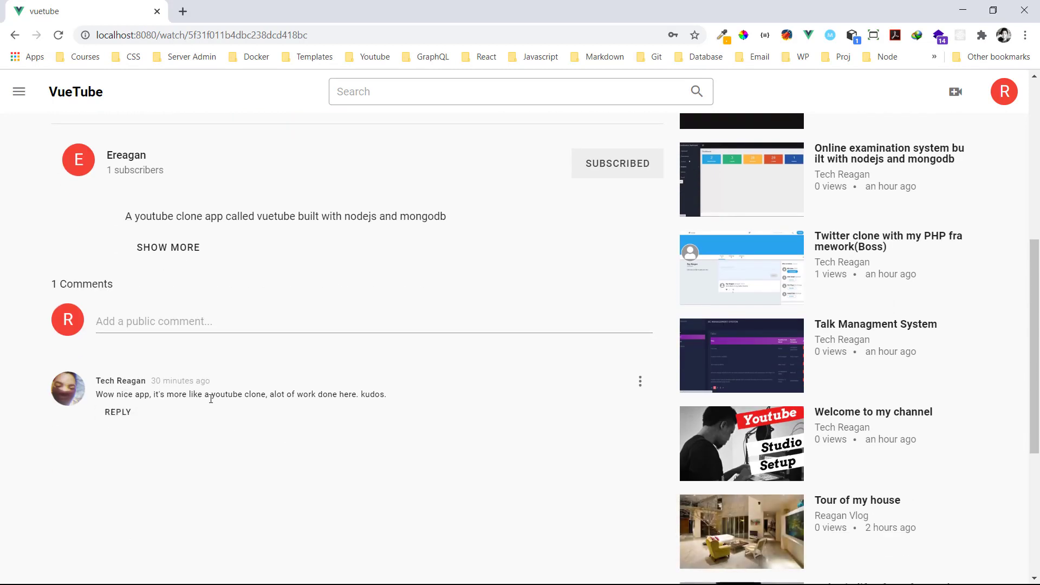
Step: Reply 'Yeah so true' to the existing comment and expand its 1 replies thread
click(117, 412)
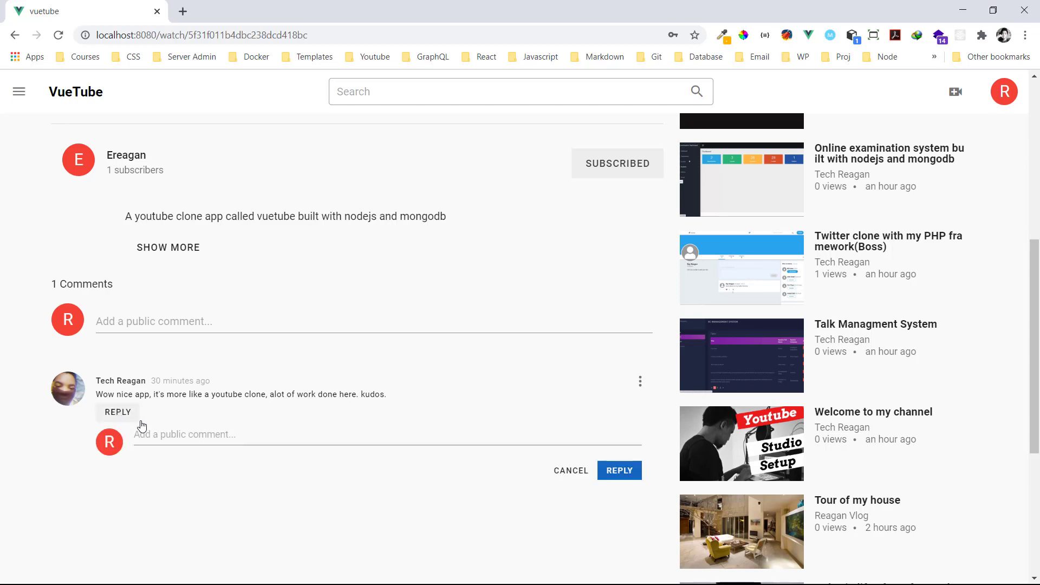
click(157, 436)
text(Yeah so)
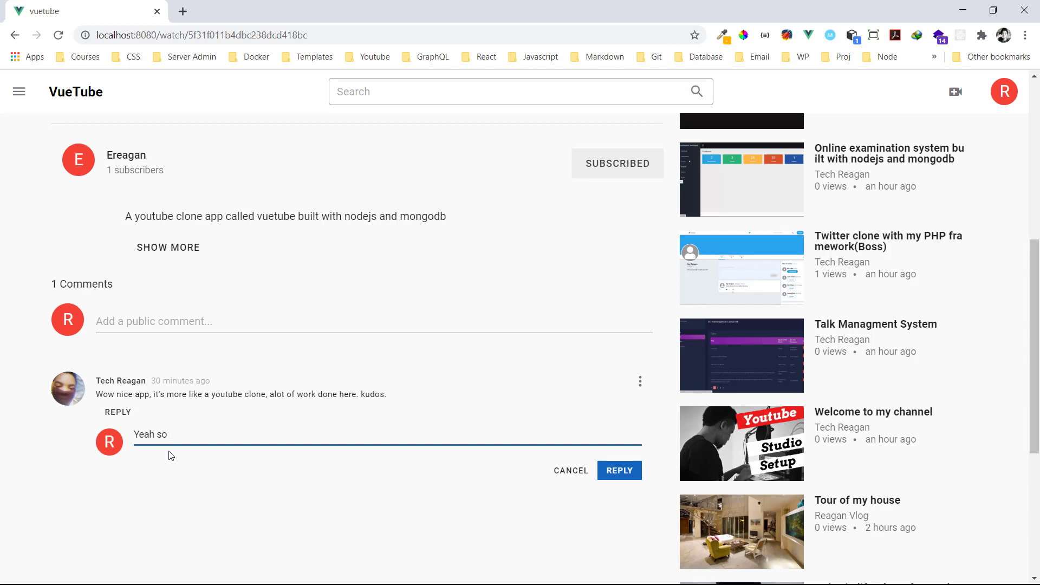
text( true.)
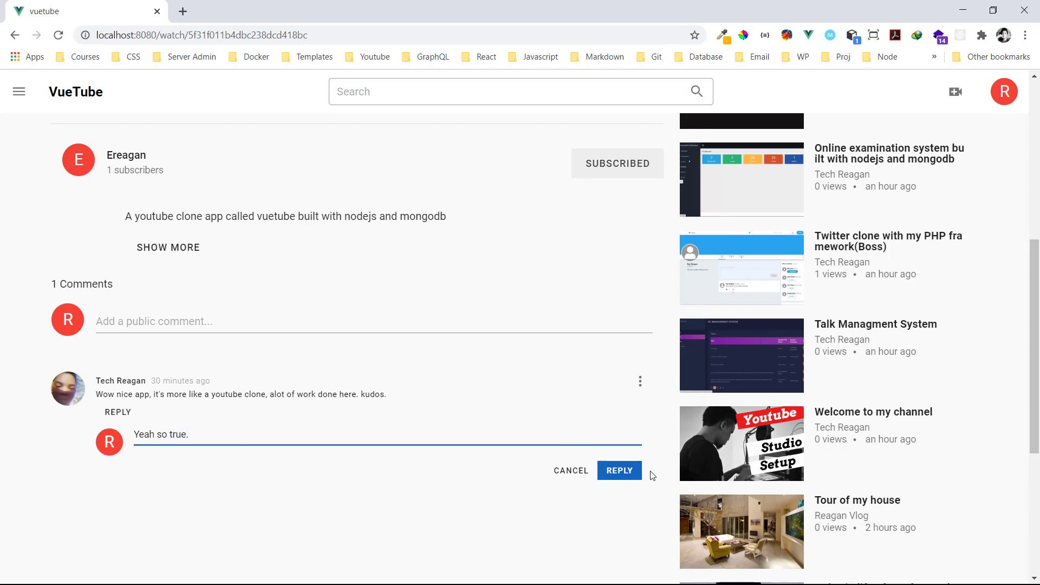
click(619, 473)
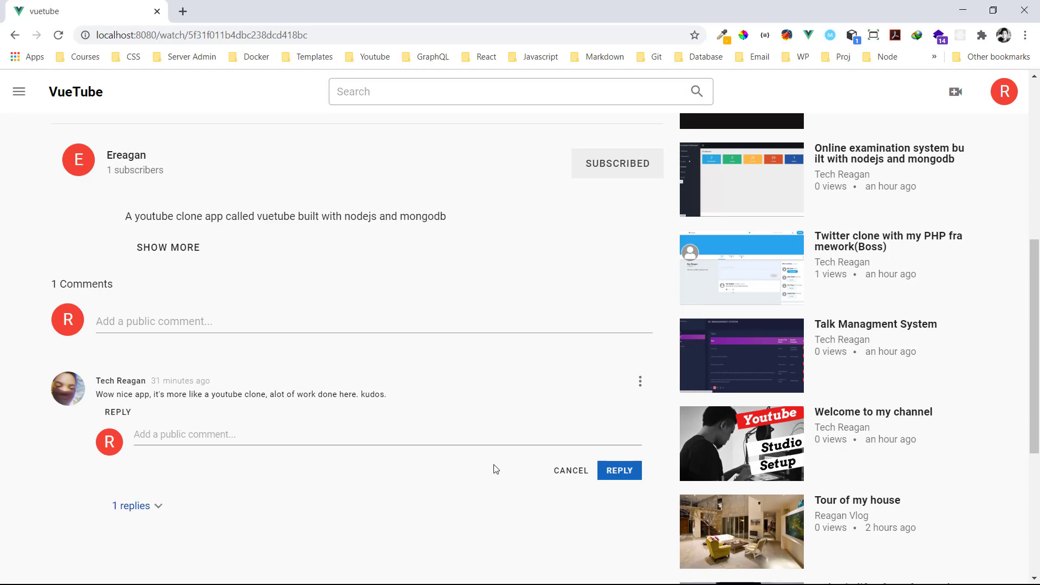
scroll(203, 479, down, 4)
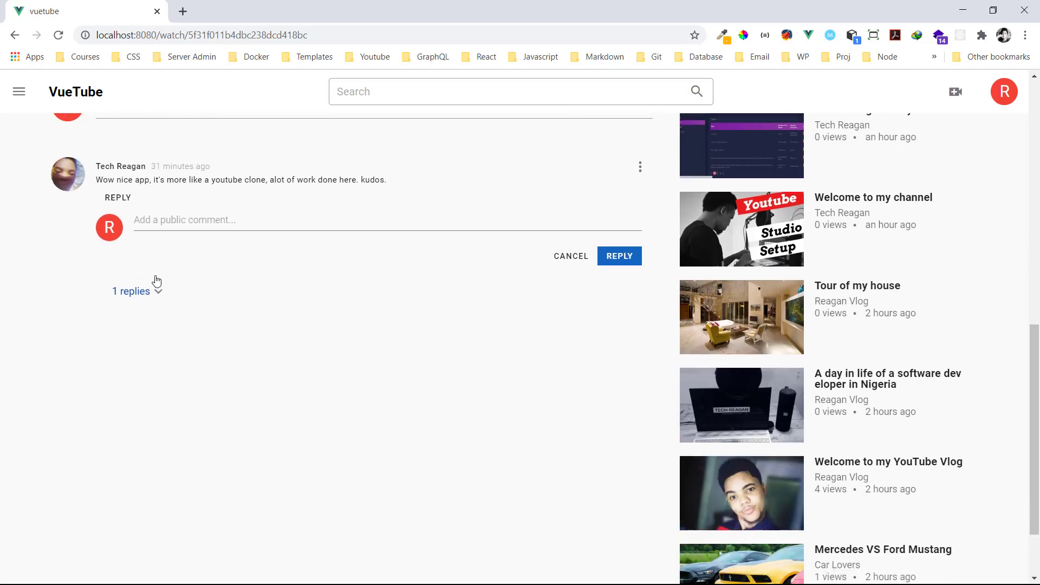
click(153, 295)
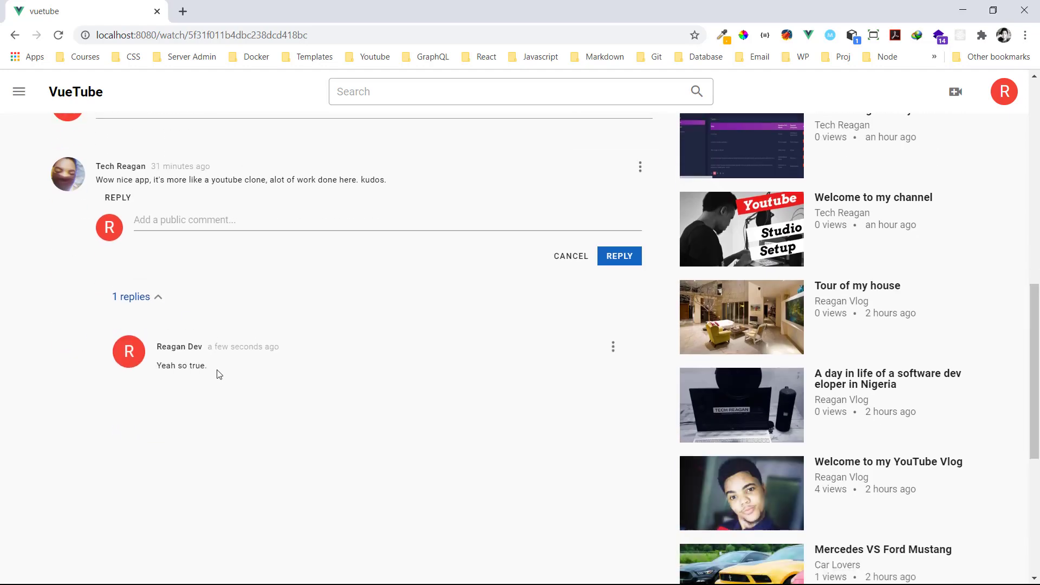
scroll(219, 373, up, 4)
click(180, 298)
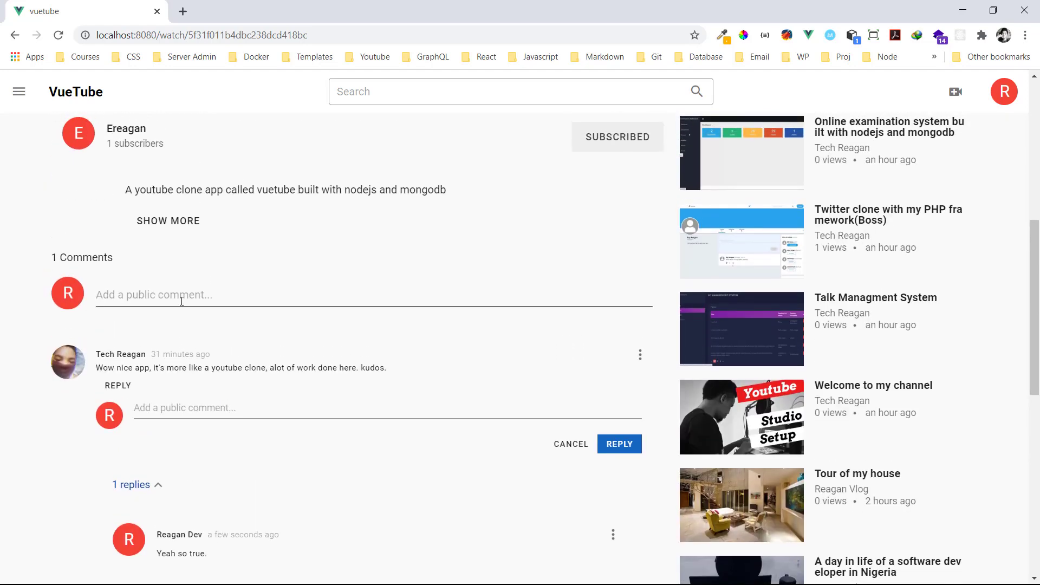
Step: Post the comment 'Wonderful work you did right here' on the video
text(Ye)
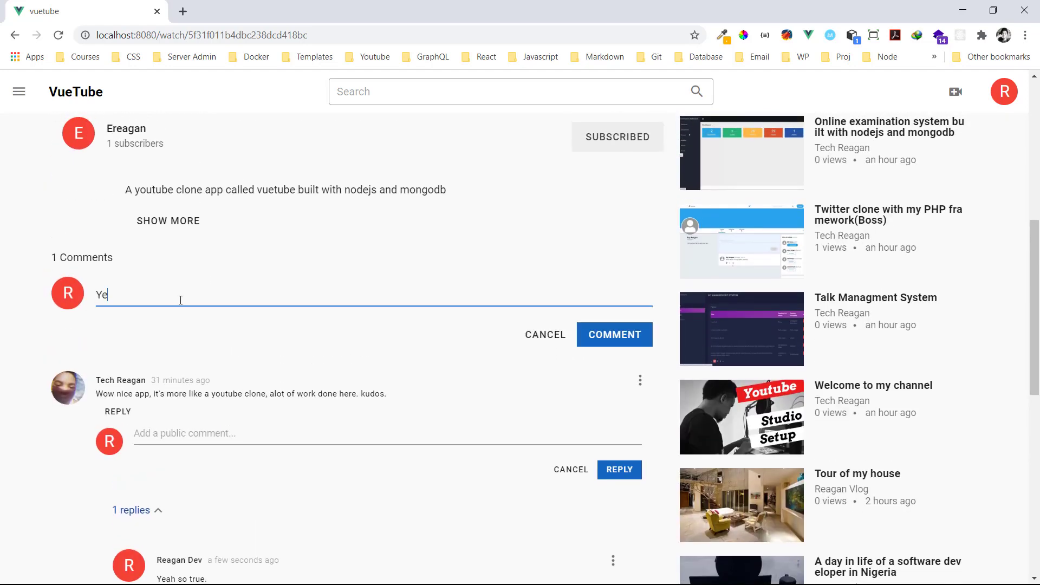
key(BackSpace)
key(BackSpace)
text(Wonderful work you did right he)
key(BackSpace)
text(here)
click(611, 339)
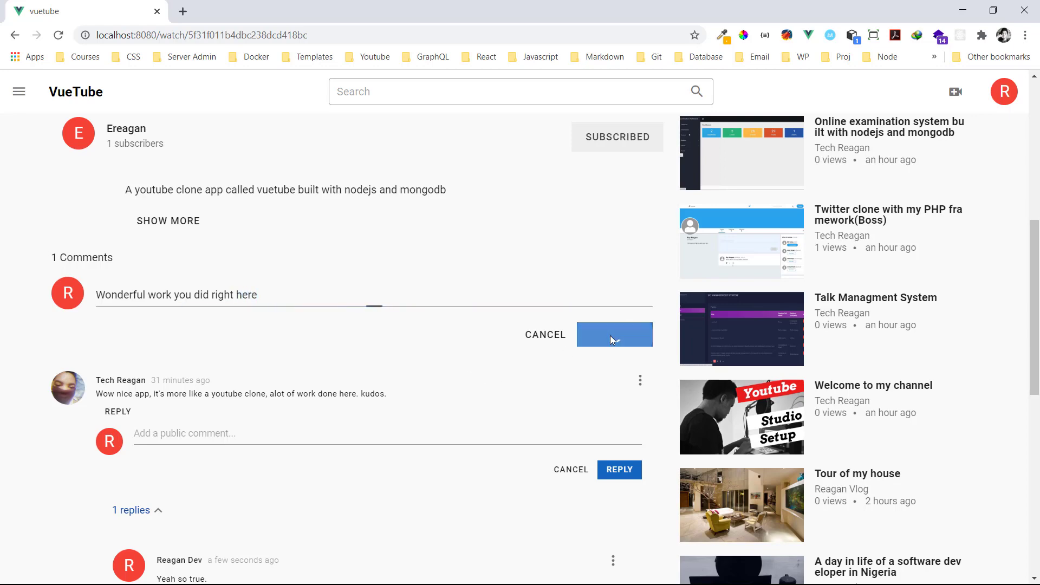
Step: Check the 2 comments on the video, then return to the home page
scroll(413, 399, down, 5)
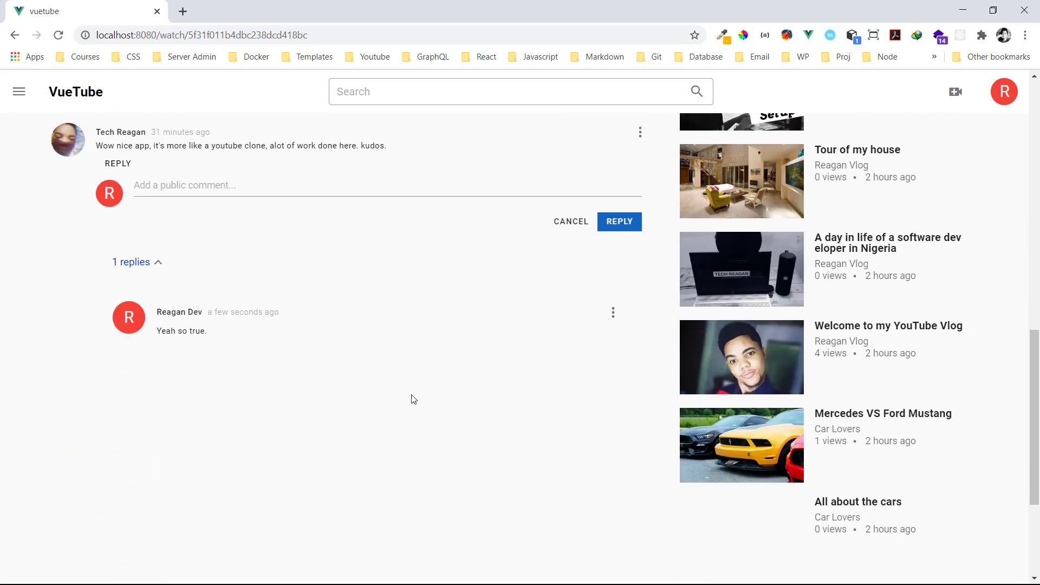
scroll(413, 399, up, 10)
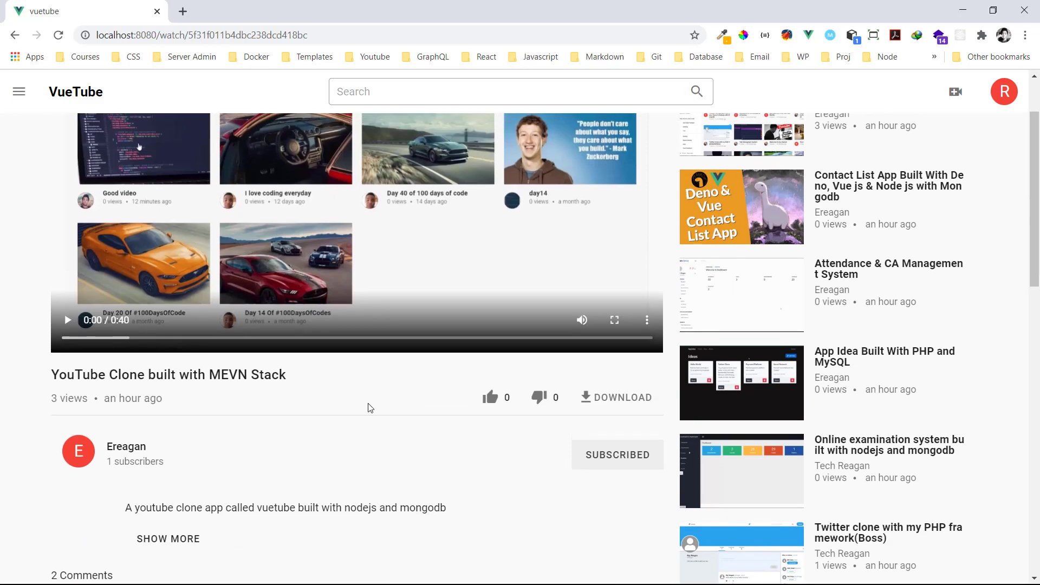
scroll(308, 453, up, 2)
scroll(309, 453, down, 2)
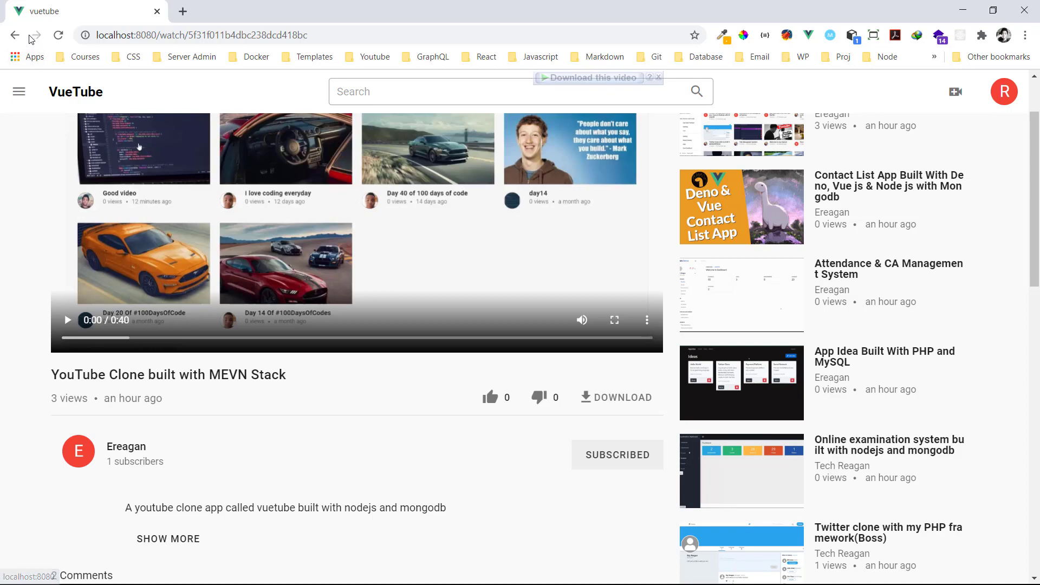
click(15, 34)
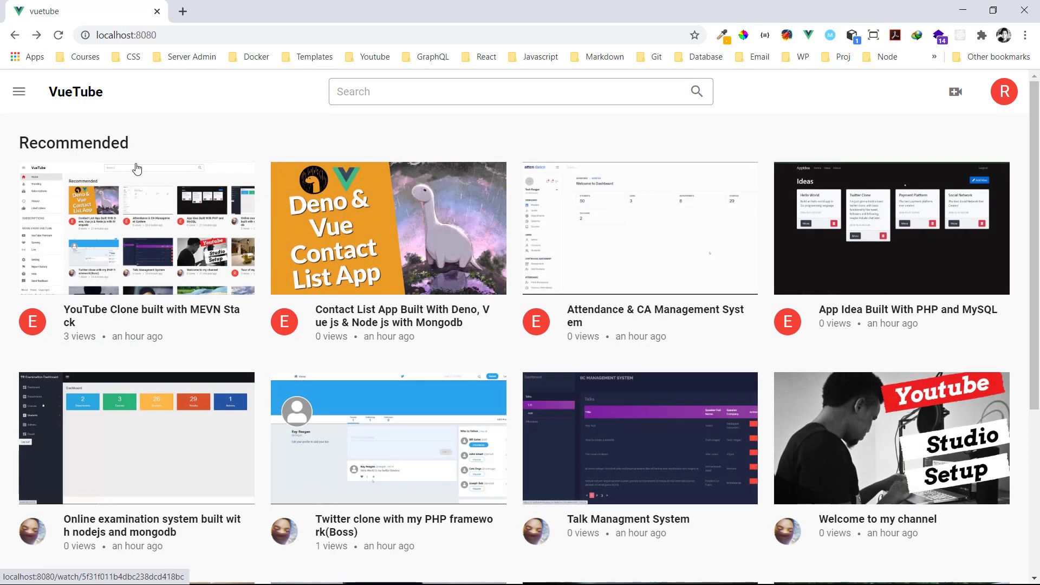
Step: Open the first video creator's channel from the sidebar menu, view its Videos tab, then return to Home
click(19, 91)
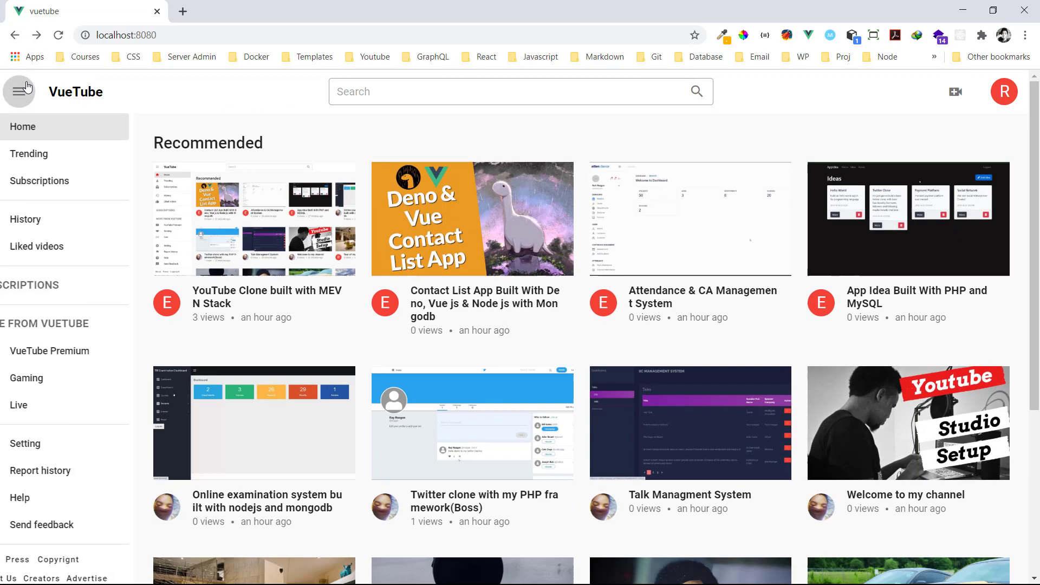
click(206, 300)
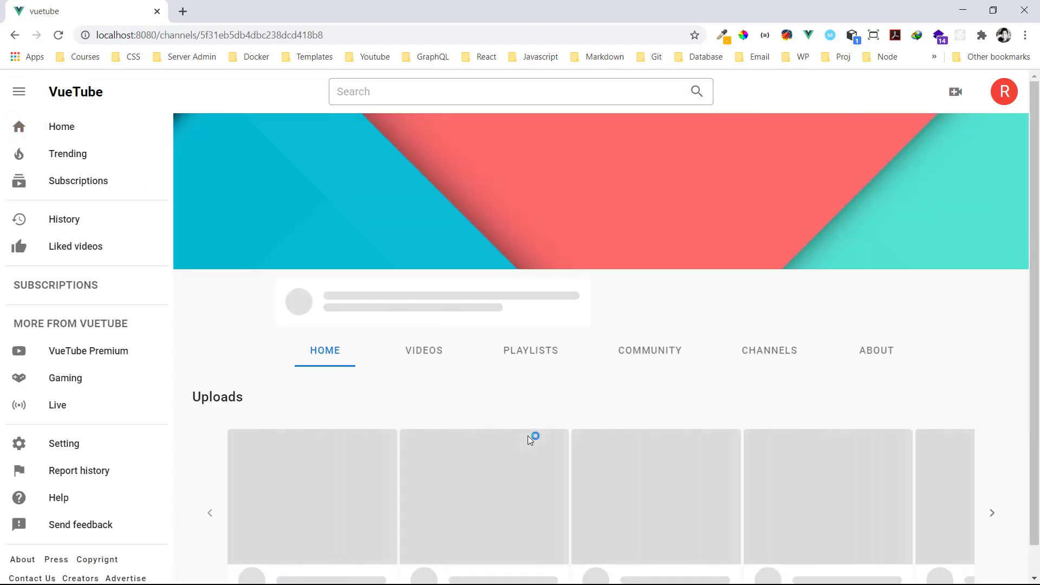
scroll(552, 415, down, 1)
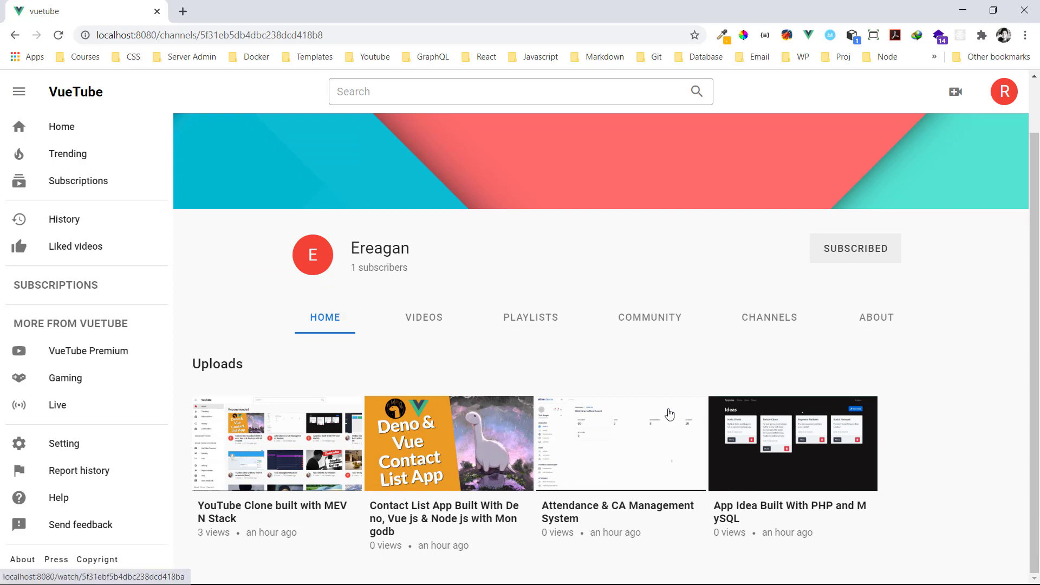
click(423, 319)
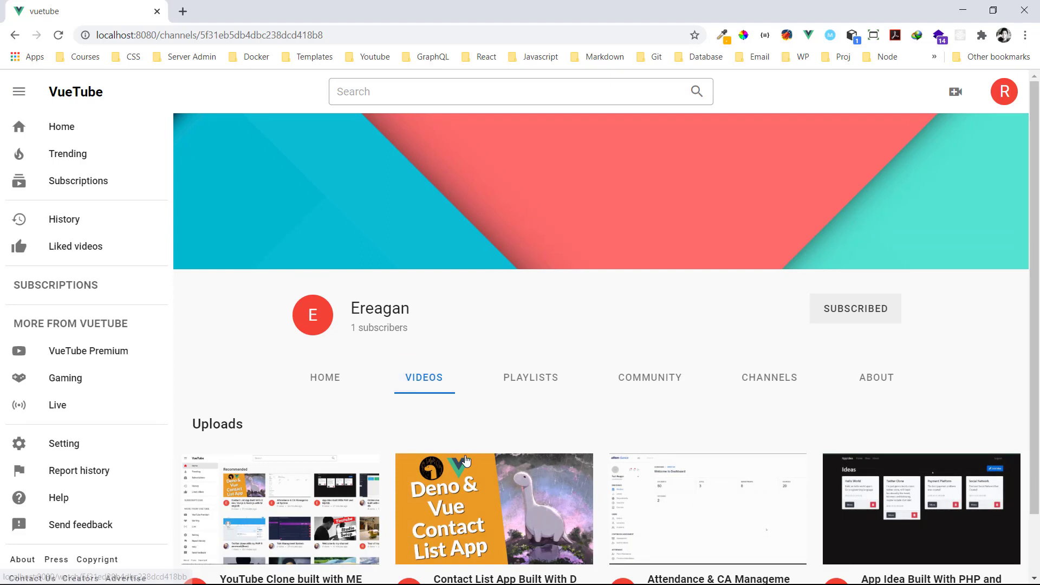
scroll(476, 319, down, 1)
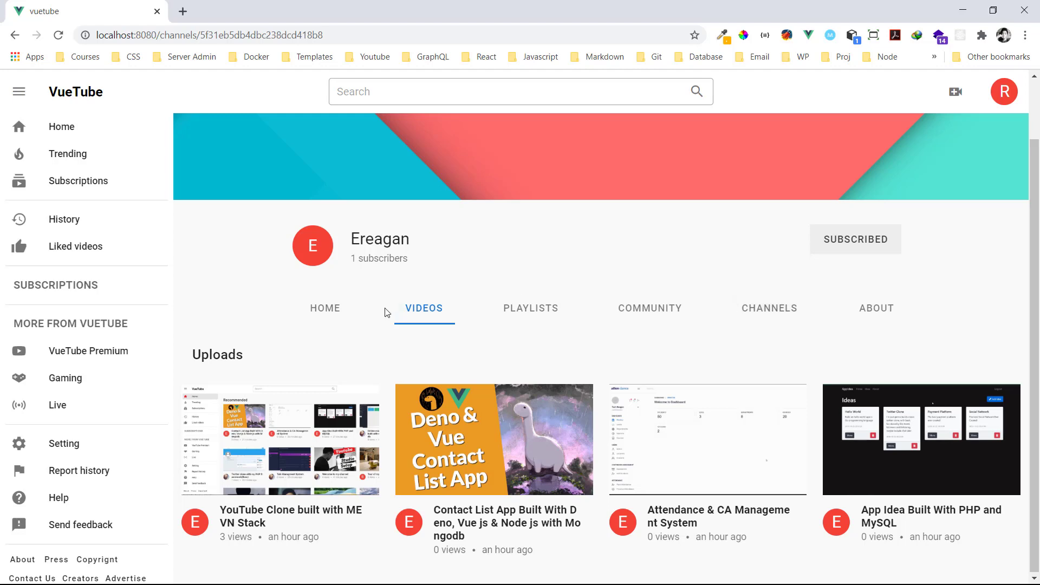
click(335, 314)
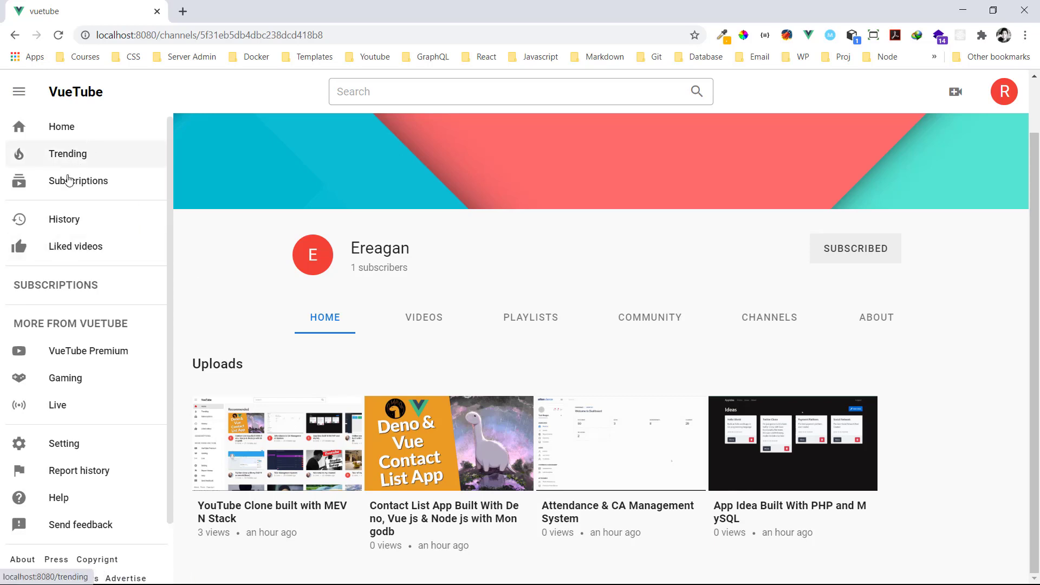
Step: Show the Subscriptions feed with the channel's four videos, including 'YouTube Clone built with MEVN Stack'
click(64, 181)
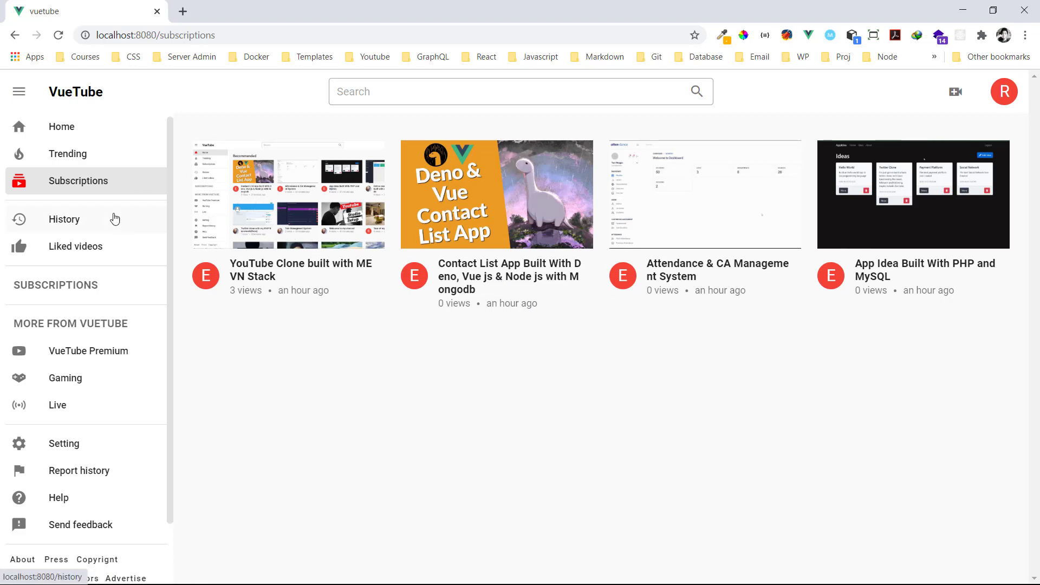
Step: Open the History page and switch it to Search History, which shows no entries yet
click(83, 218)
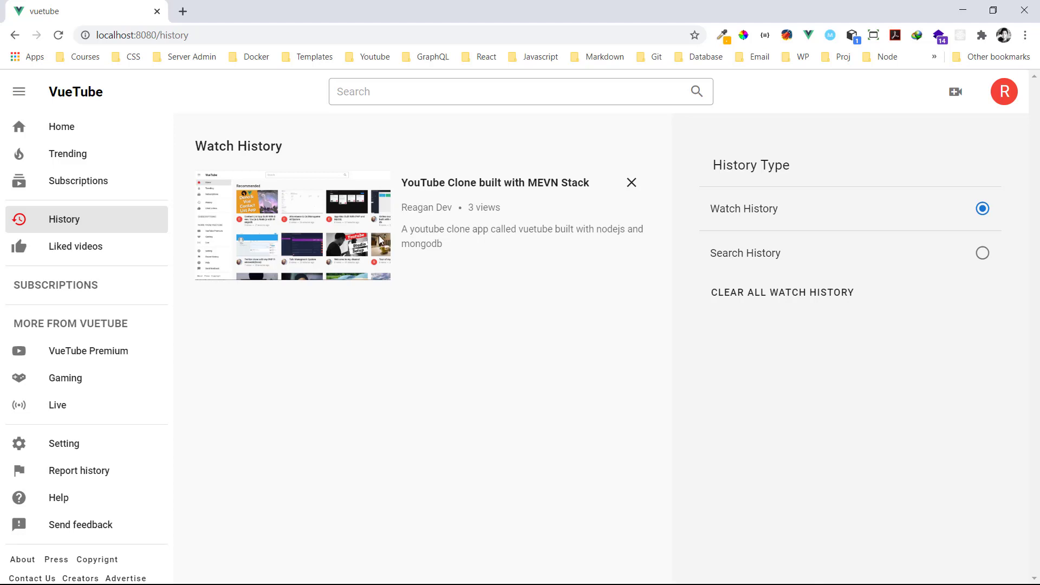
click(742, 261)
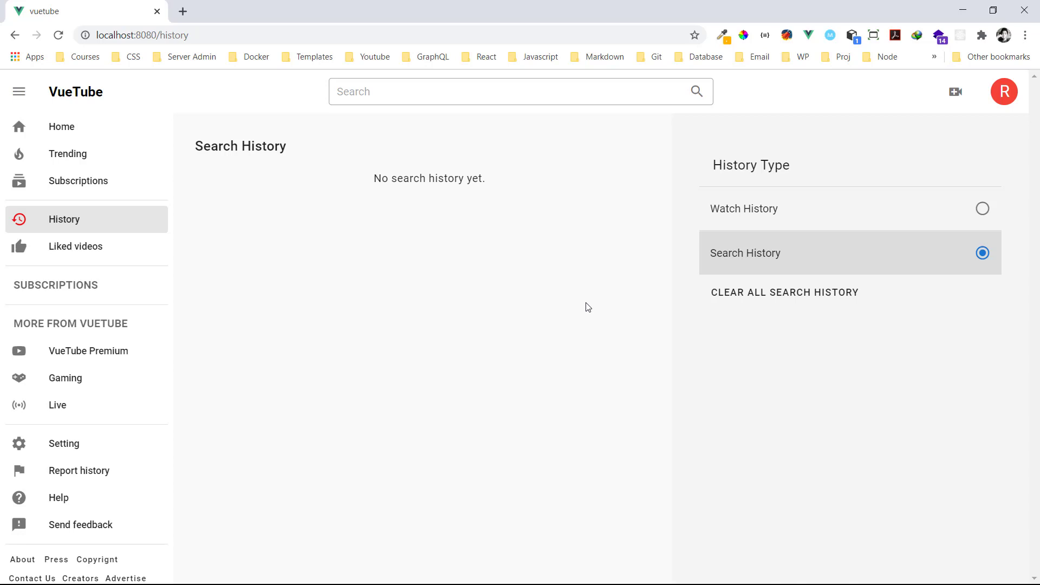
Step: Search for the channel owner's name from the search bar
click(372, 90)
text(reagan)
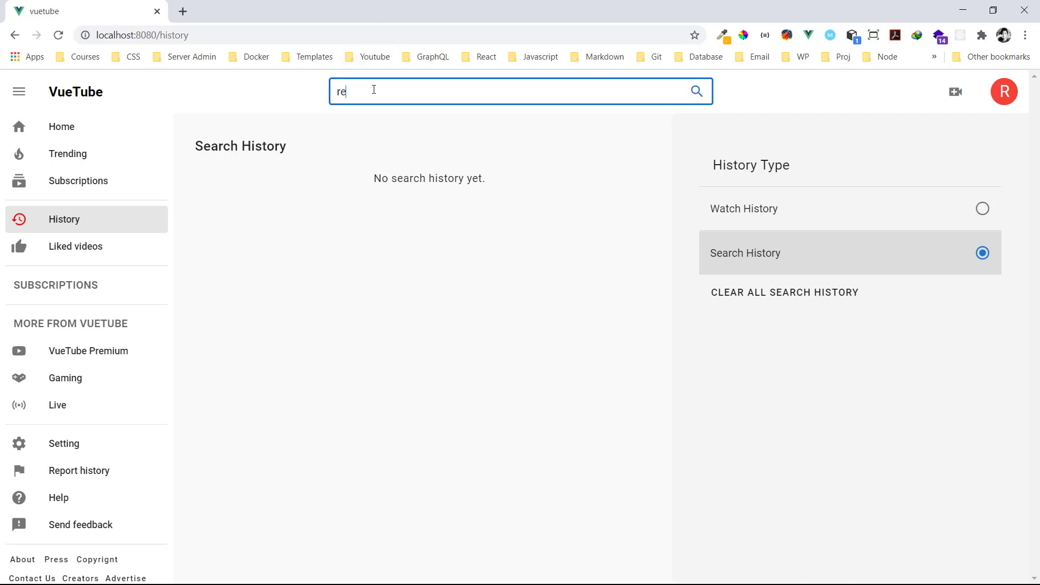
click(695, 94)
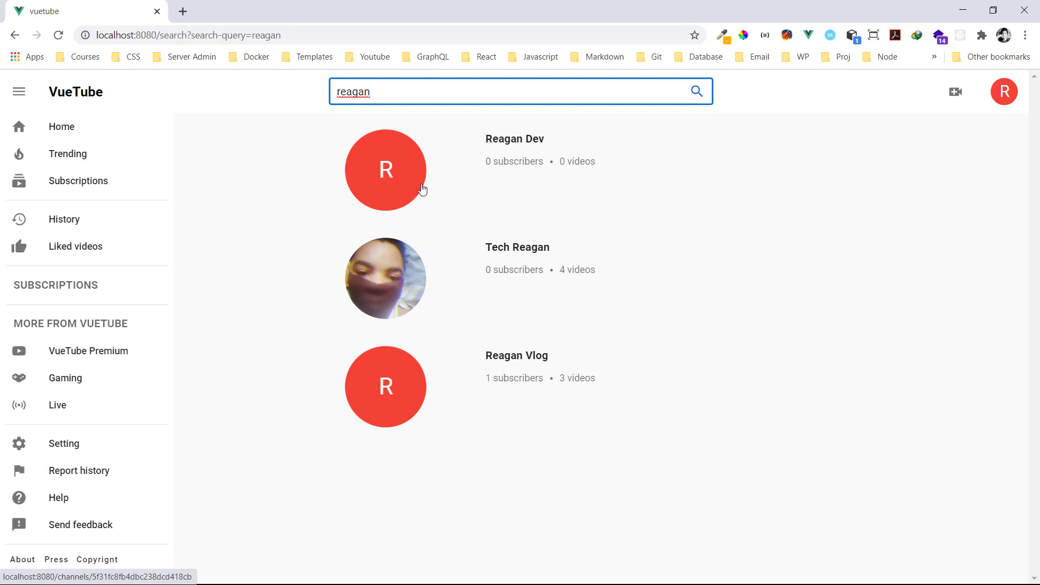
Step: Replace the query with 'Mevn', search again, then return to the History page
drag(382, 89, 301, 106)
key(BackSpace)
text(Mevn)
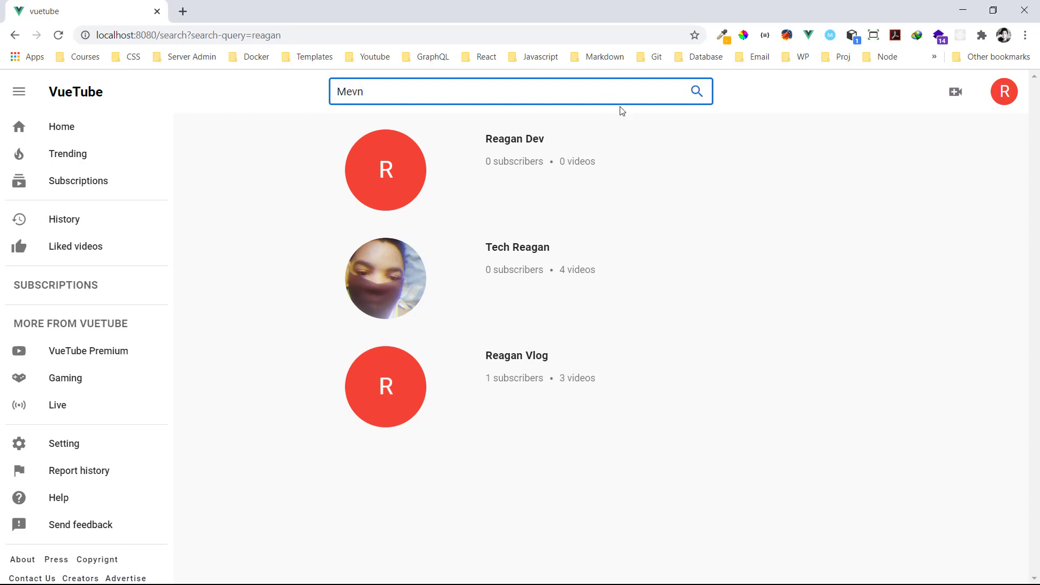
click(698, 92)
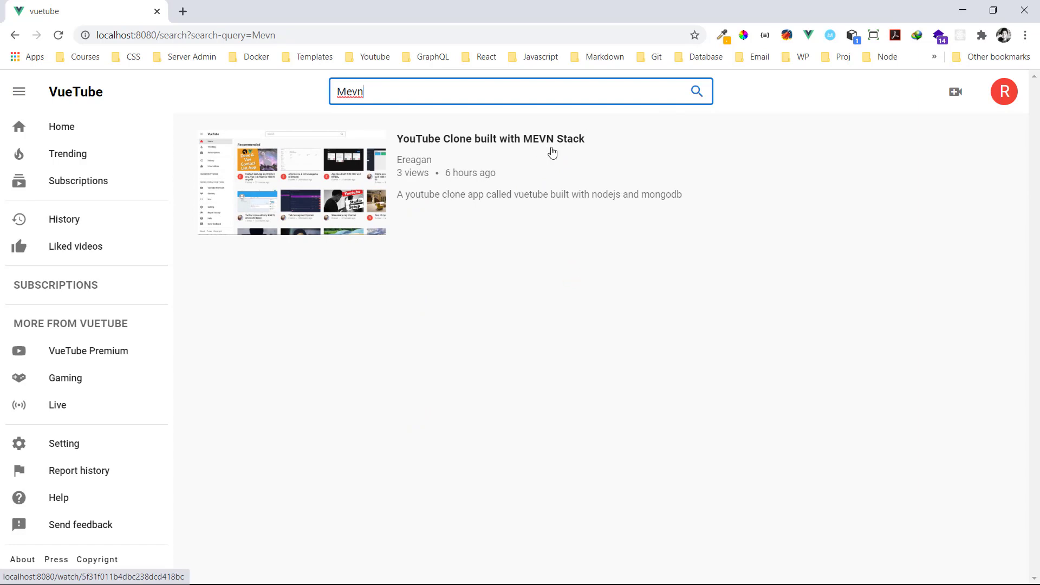
click(125, 221)
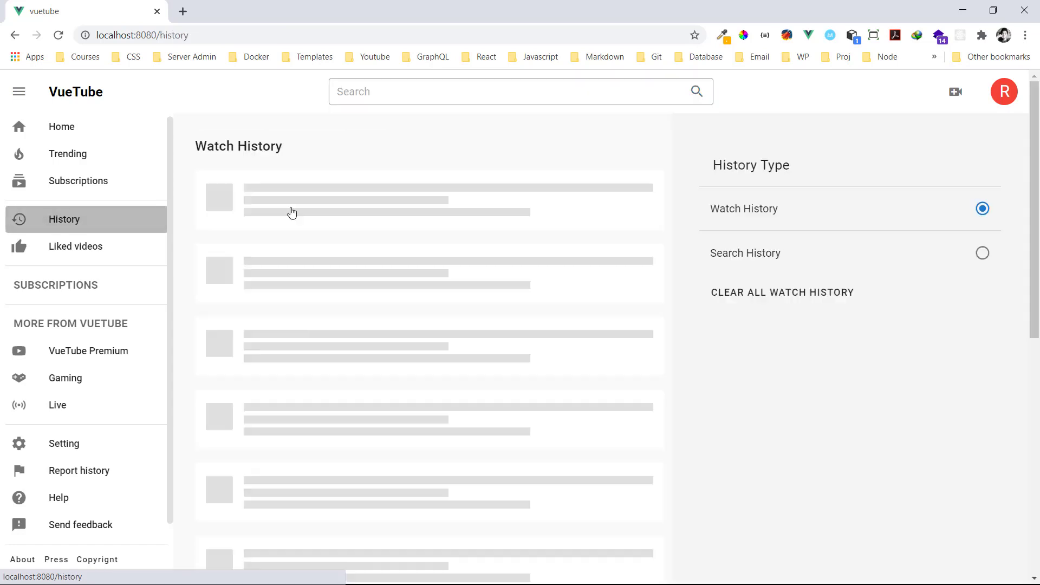
Step: Remove the older search entry and the YouTube Clone video from watch history
click(755, 253)
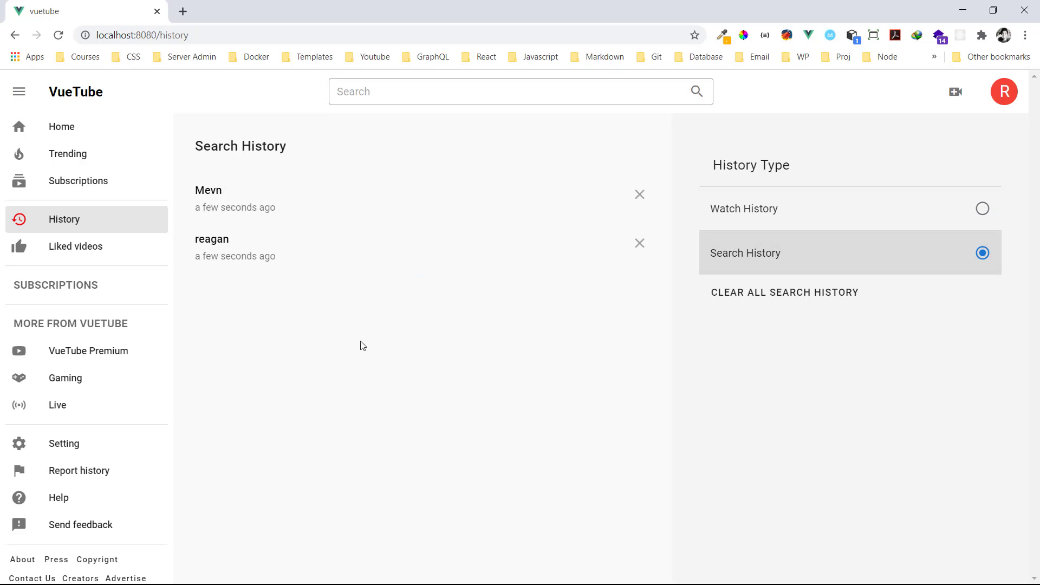
click(640, 250)
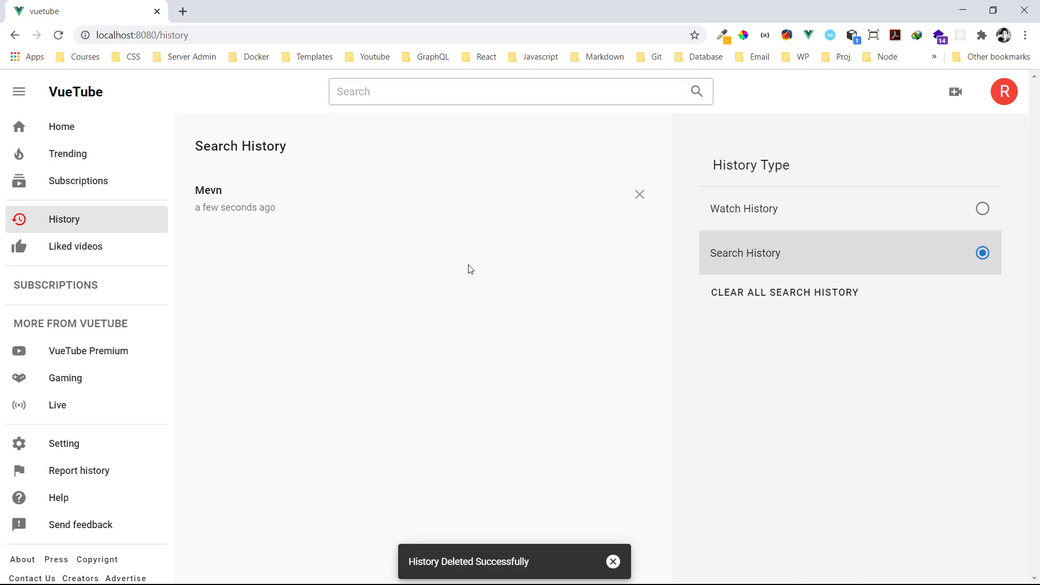
click(744, 210)
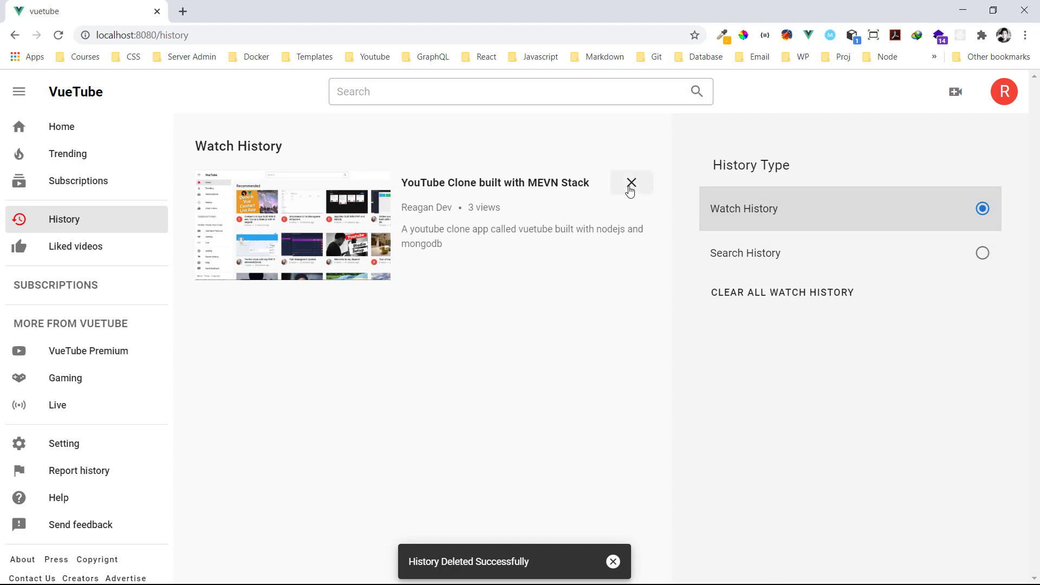
click(631, 183)
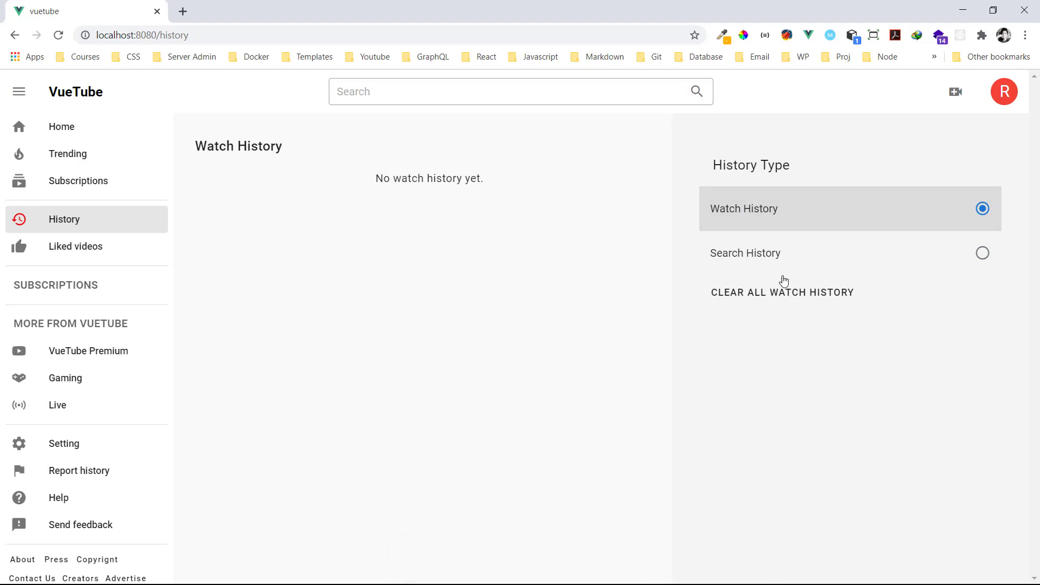
Step: Clear all remaining search history, confirm both histories are empty, and view Liked videos
click(781, 254)
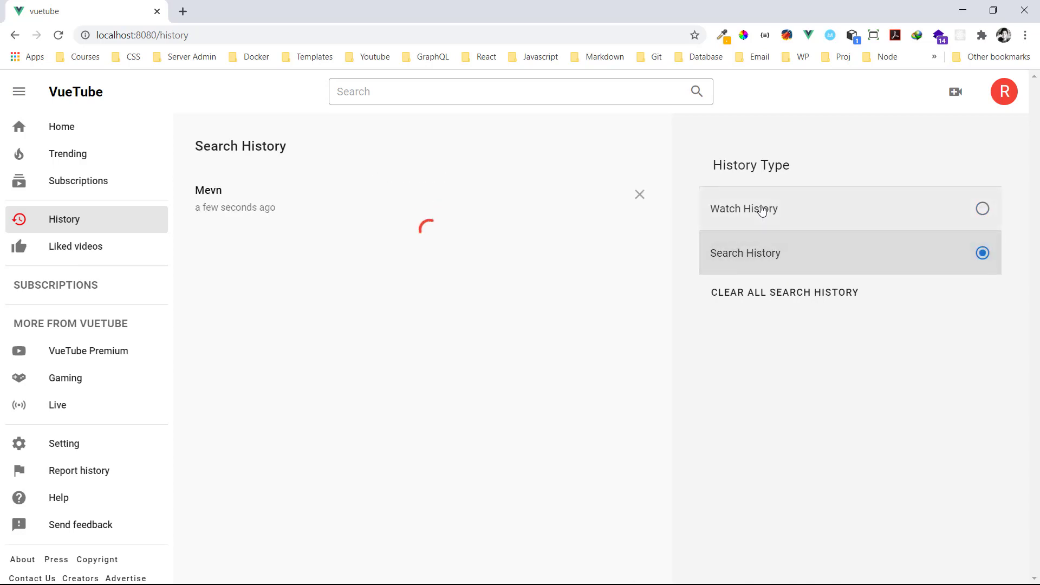
click(768, 303)
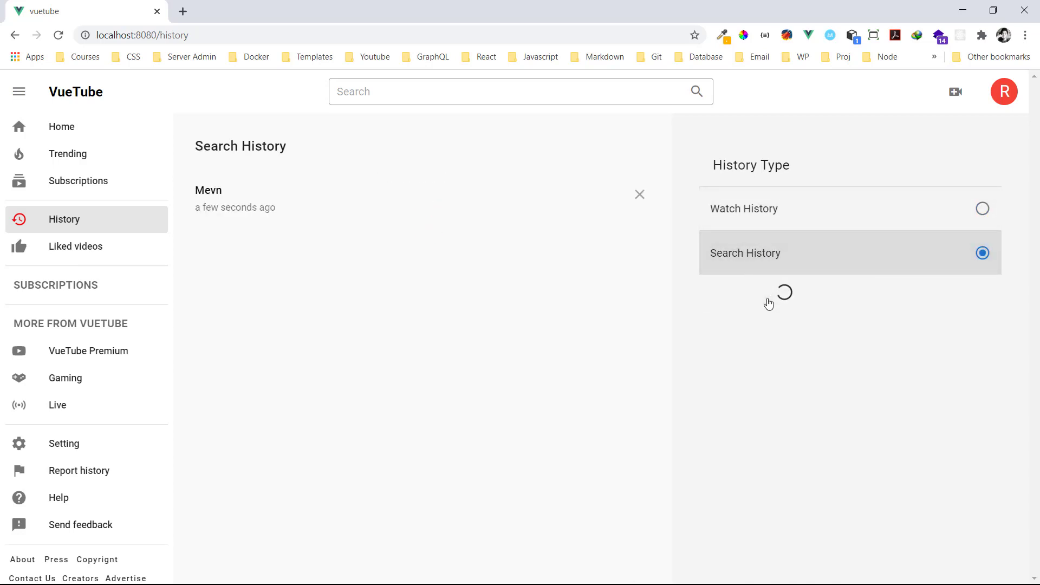
click(757, 217)
click(759, 255)
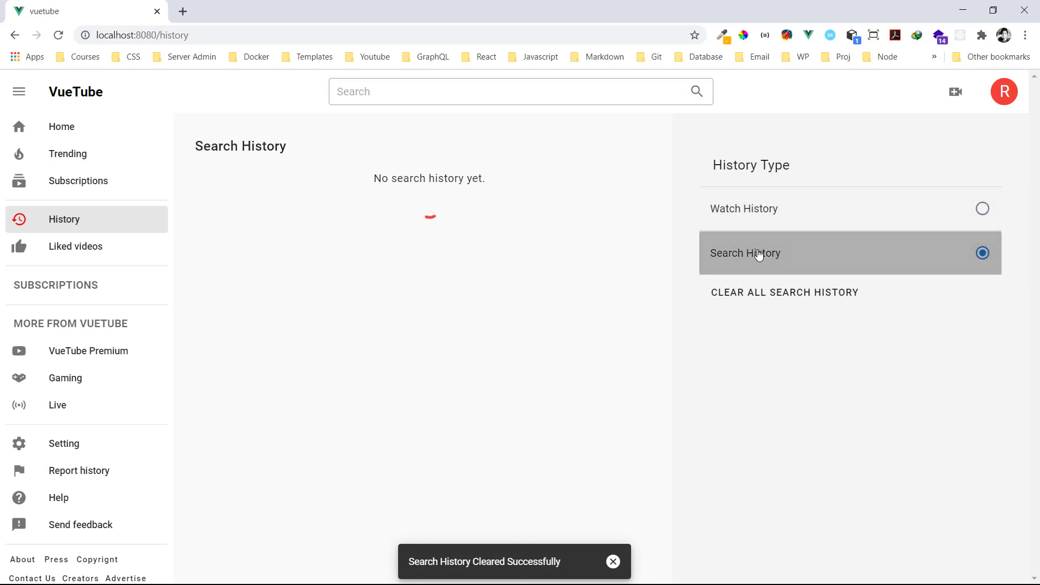
click(103, 254)
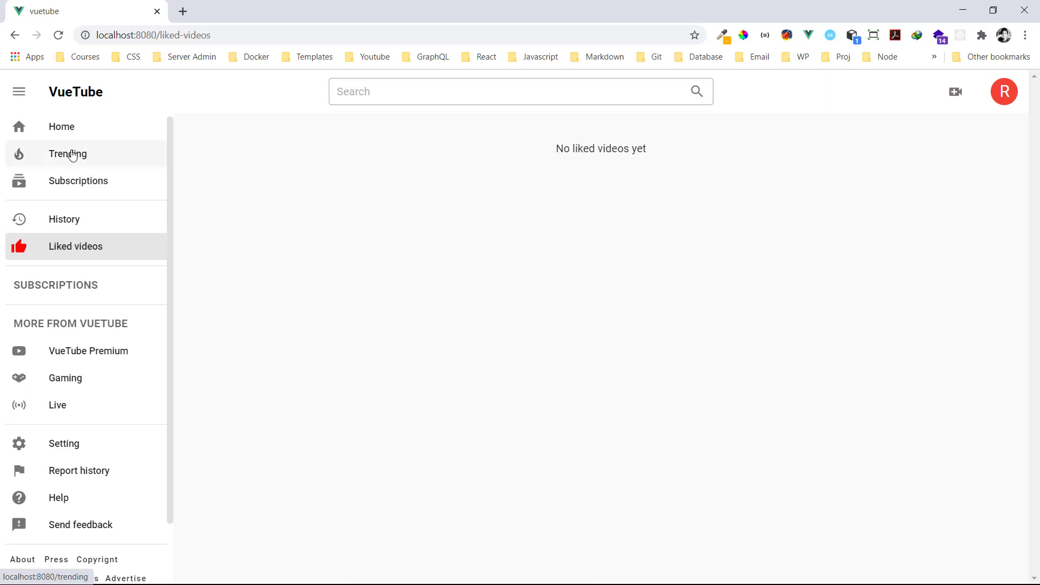
Step: Open the Deno contact list app video from Home and like it, reaching 1 like
click(63, 126)
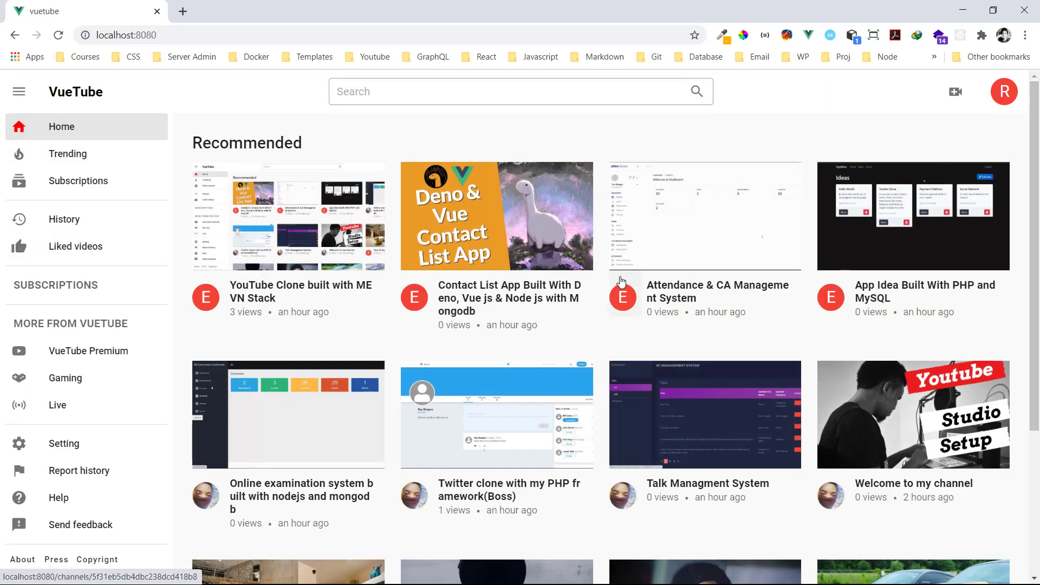
click(508, 215)
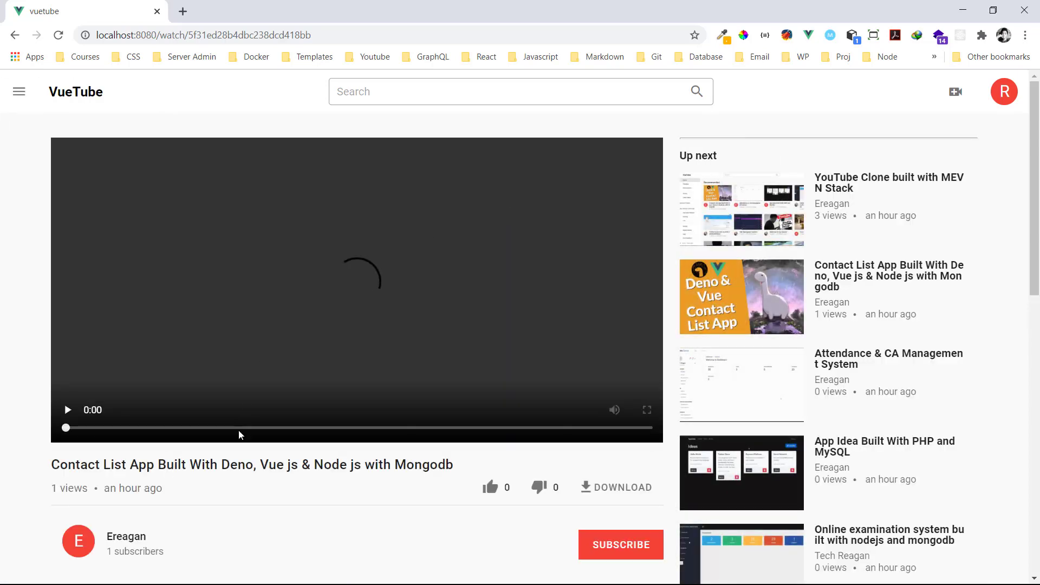
scroll(251, 466, down, 3)
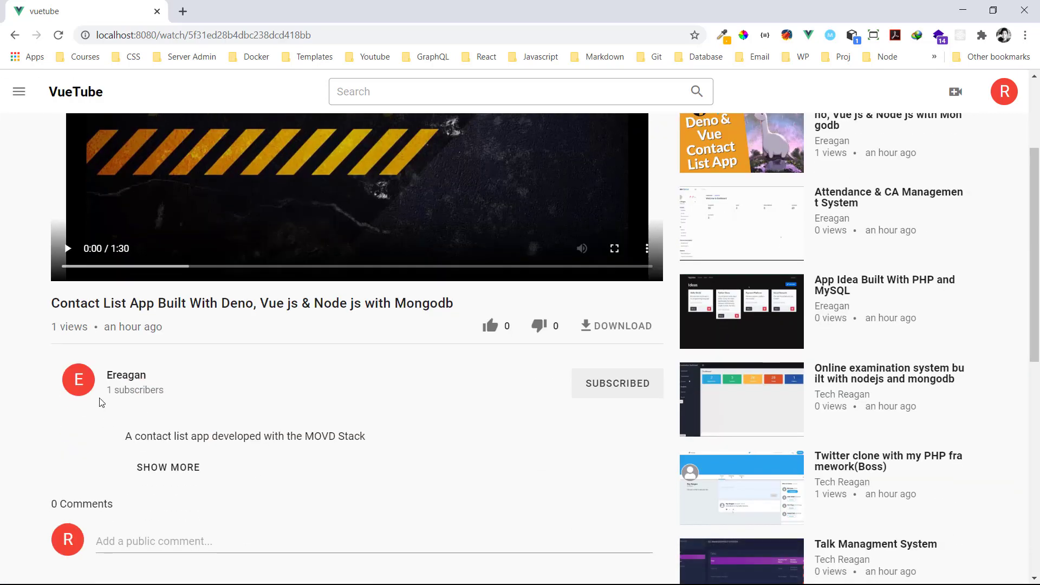
click(488, 331)
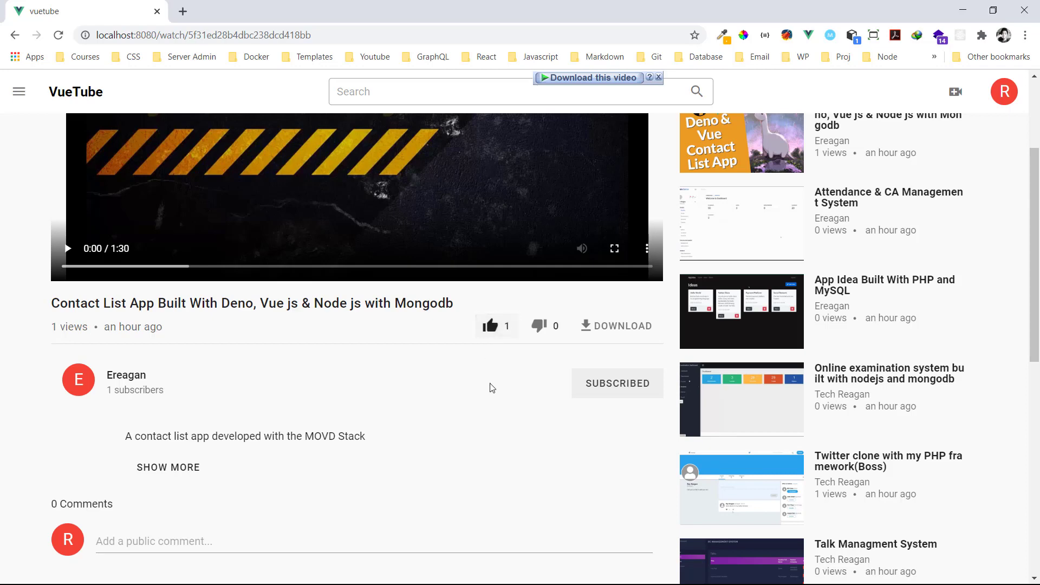
scroll(491, 388, up, 1)
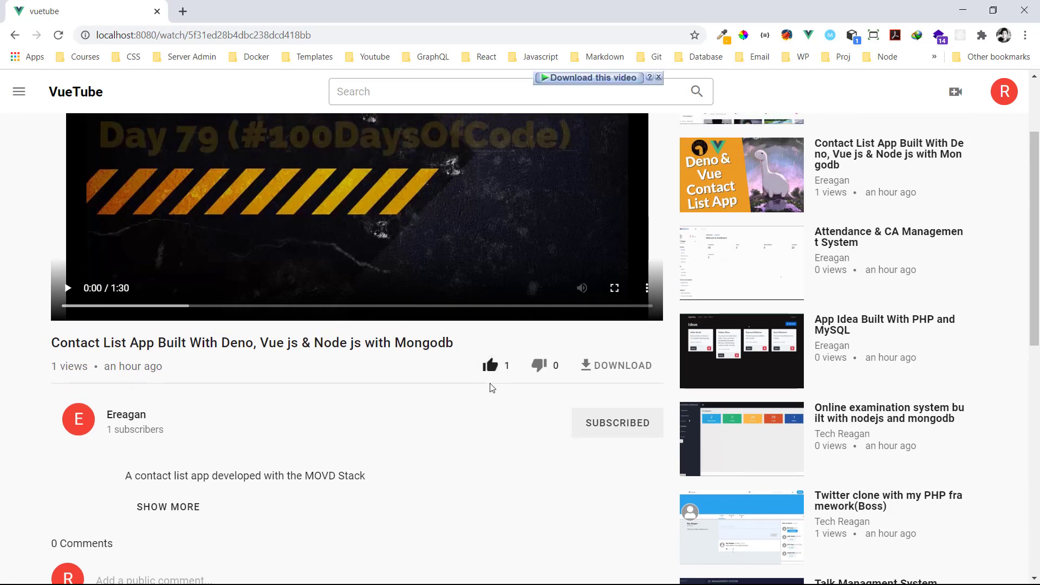
scroll(491, 388, up, 2)
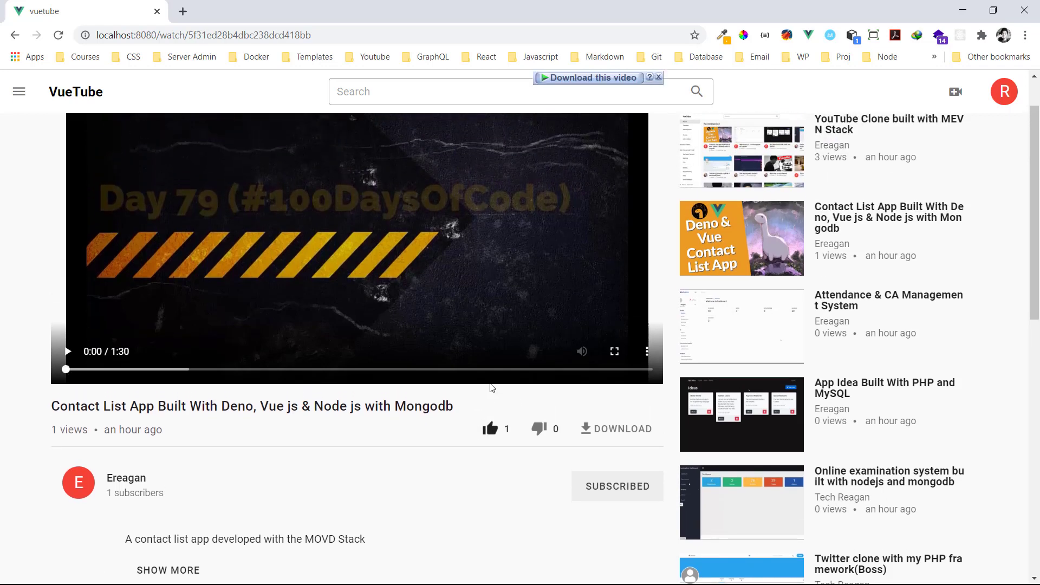
scroll(491, 388, up, 1)
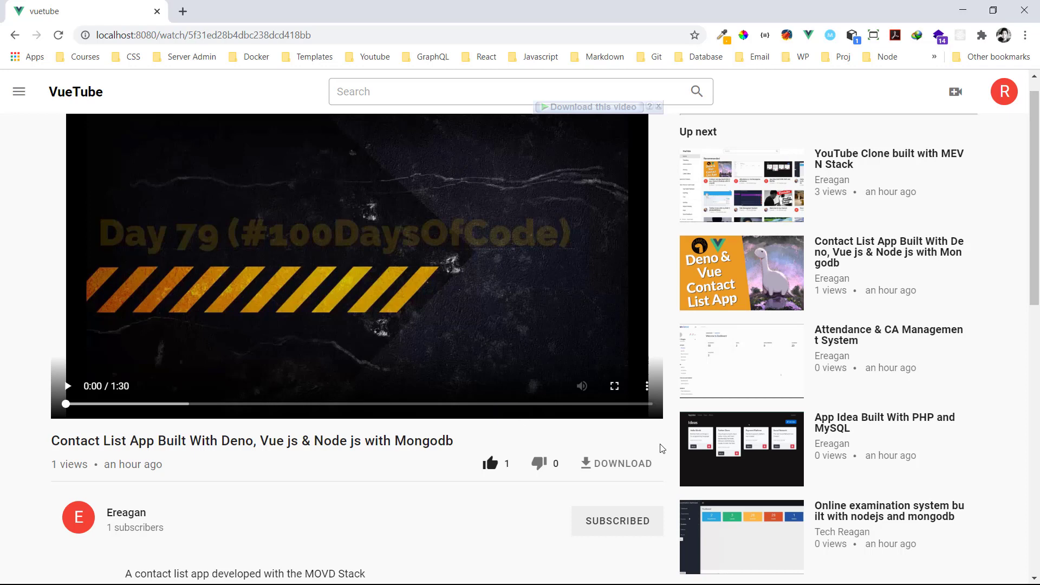
Step: Download the contact list video file and dismiss the completion notice
click(622, 465)
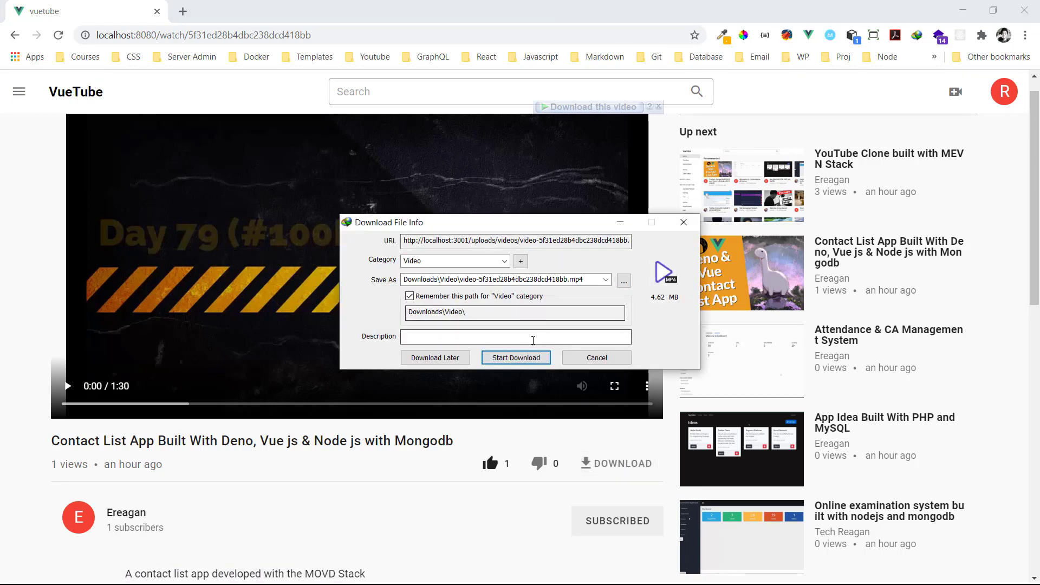
click(516, 358)
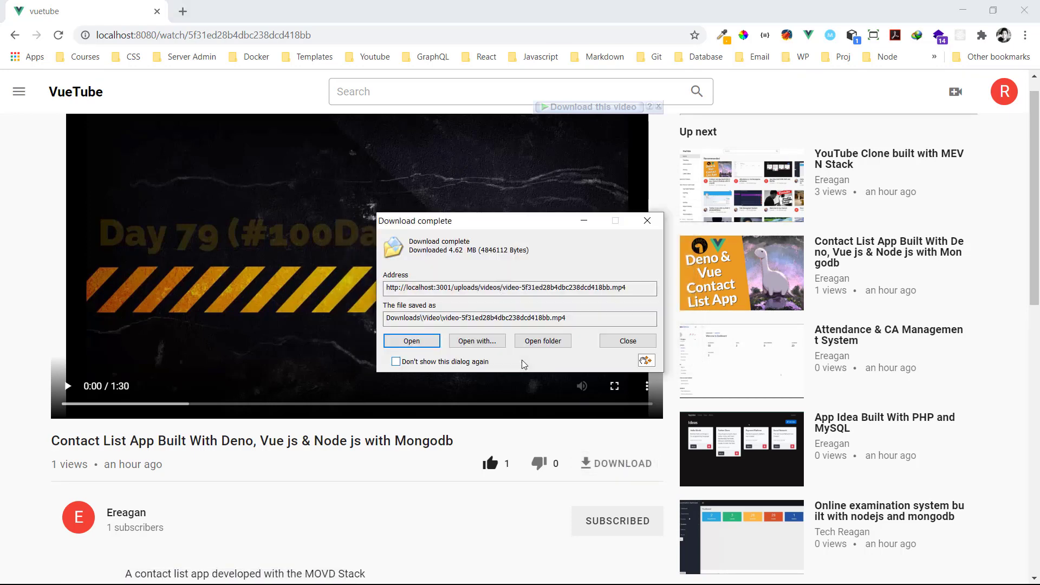
click(627, 342)
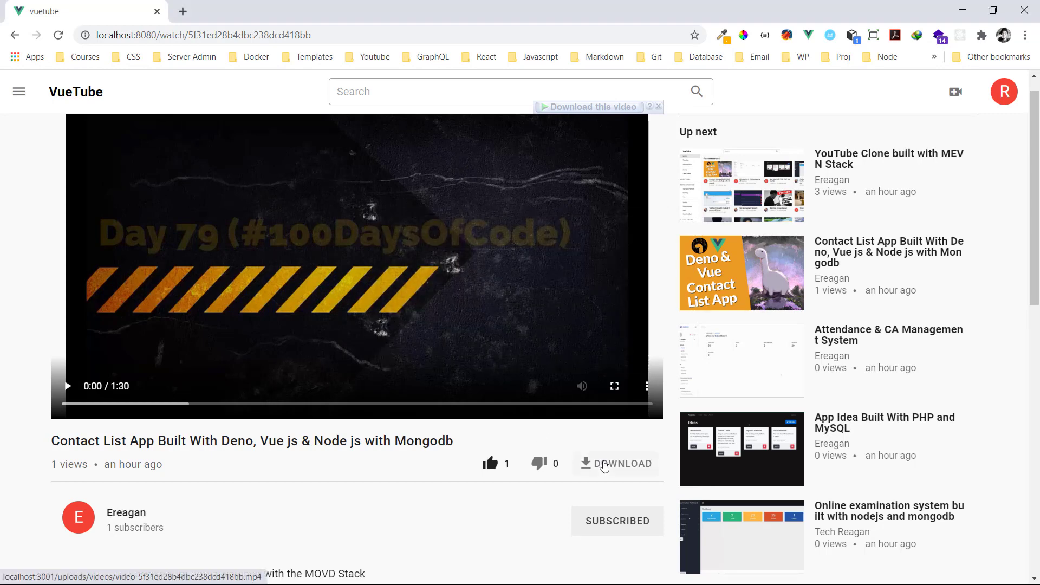
Step: Toggle between dislike and like, leaving the video at 1 like and 0 dislikes
click(541, 465)
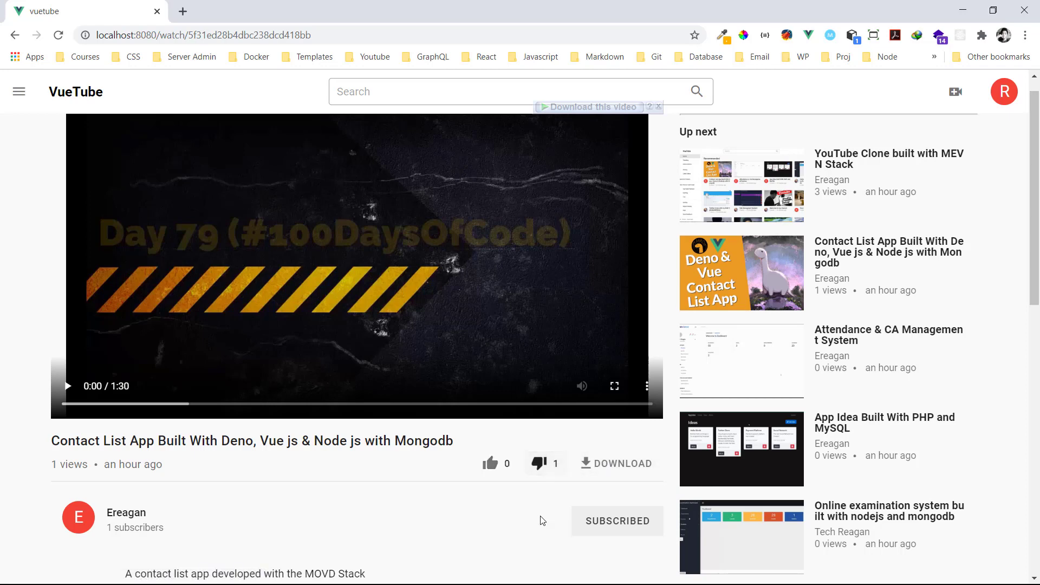
click(490, 464)
click(552, 468)
click(492, 464)
Step: Check Liked videos, then like the Attendance & CA Management System video from Home
click(19, 91)
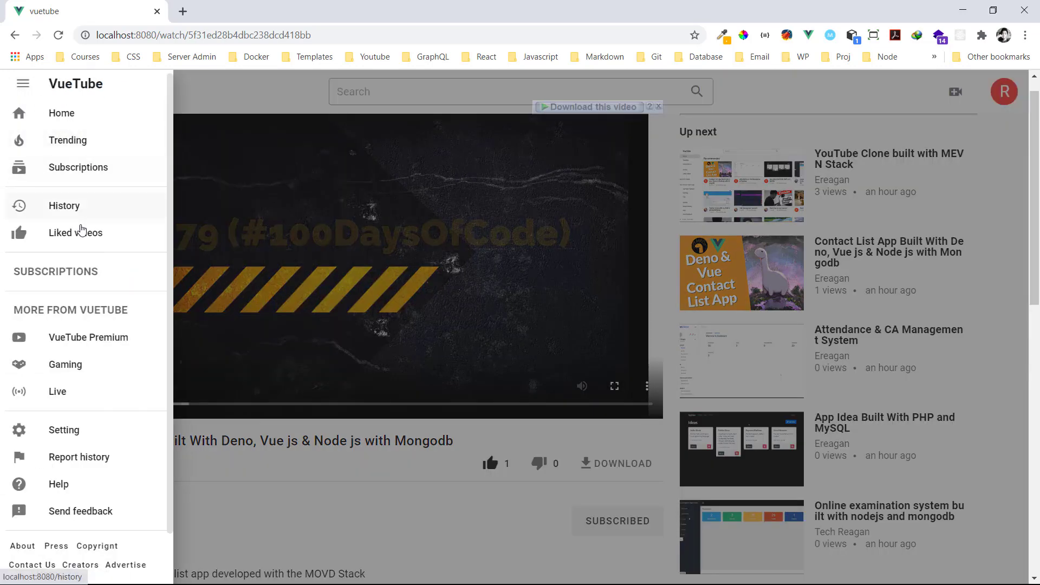
click(78, 234)
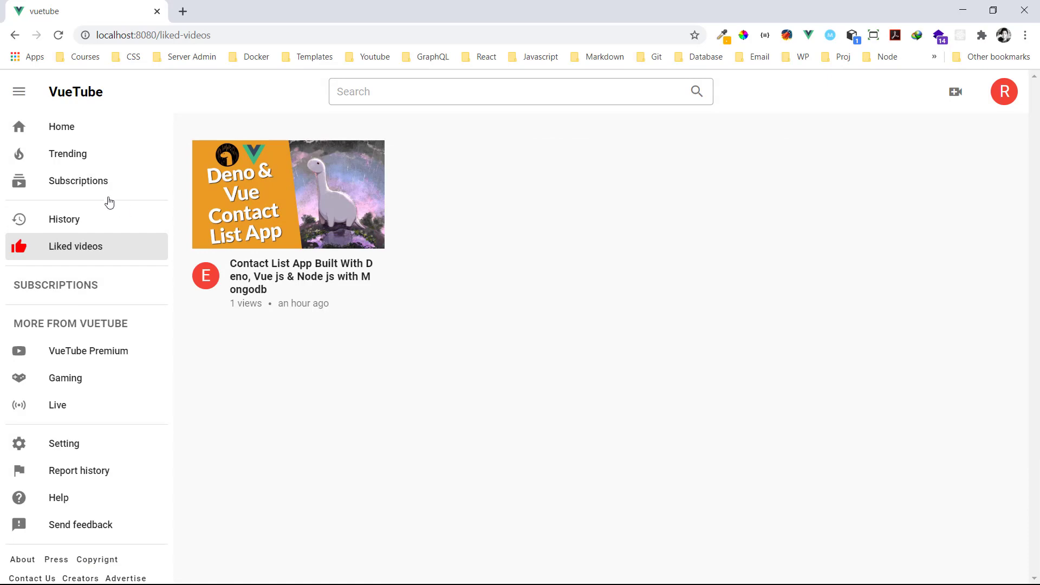
click(51, 128)
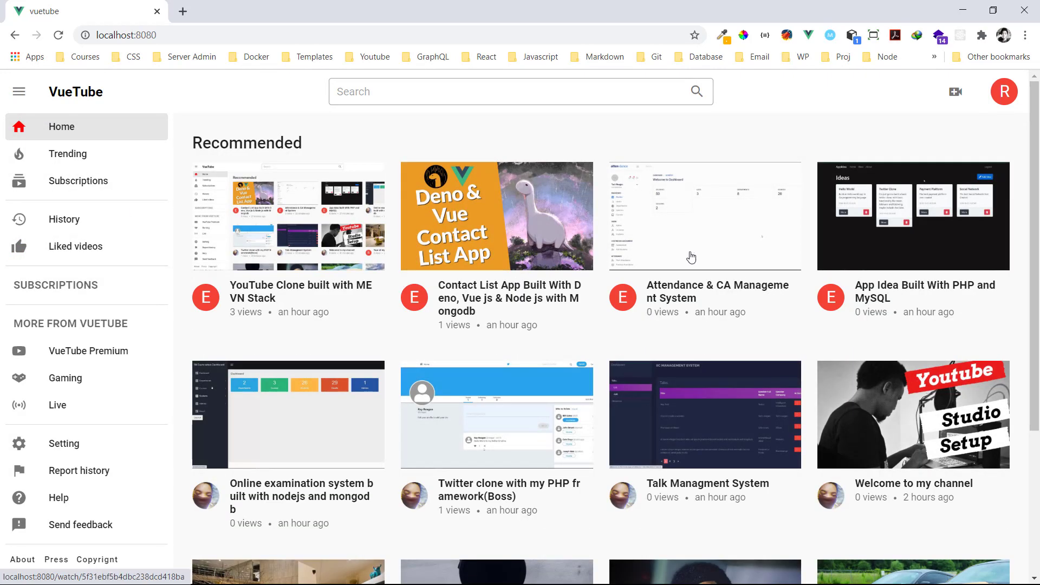
click(691, 257)
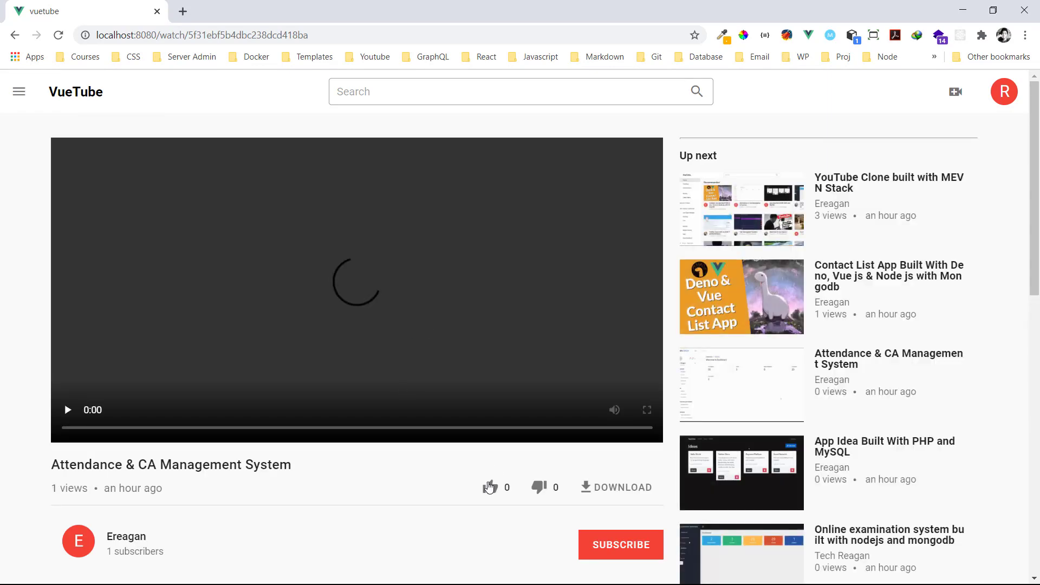
click(489, 487)
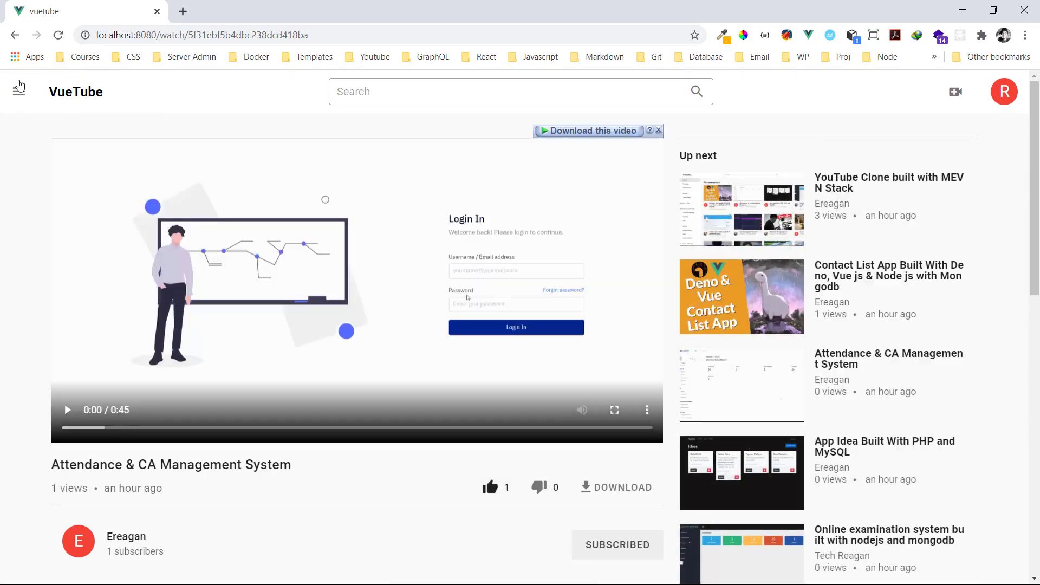
Step: Confirm Liked videos now lists the Deno contact list and Attendance videos
click(19, 91)
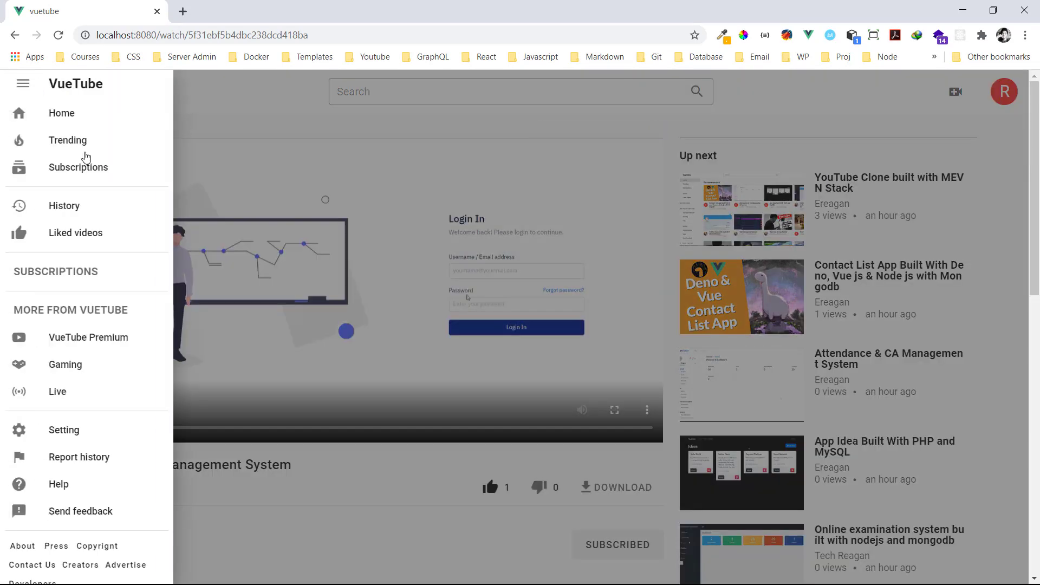
click(74, 232)
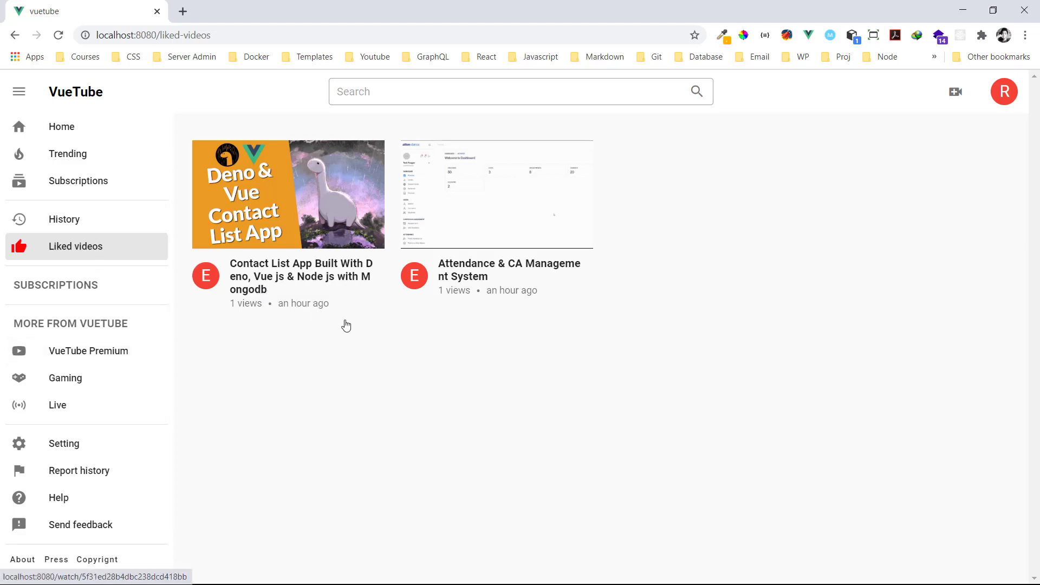
click(1004, 98)
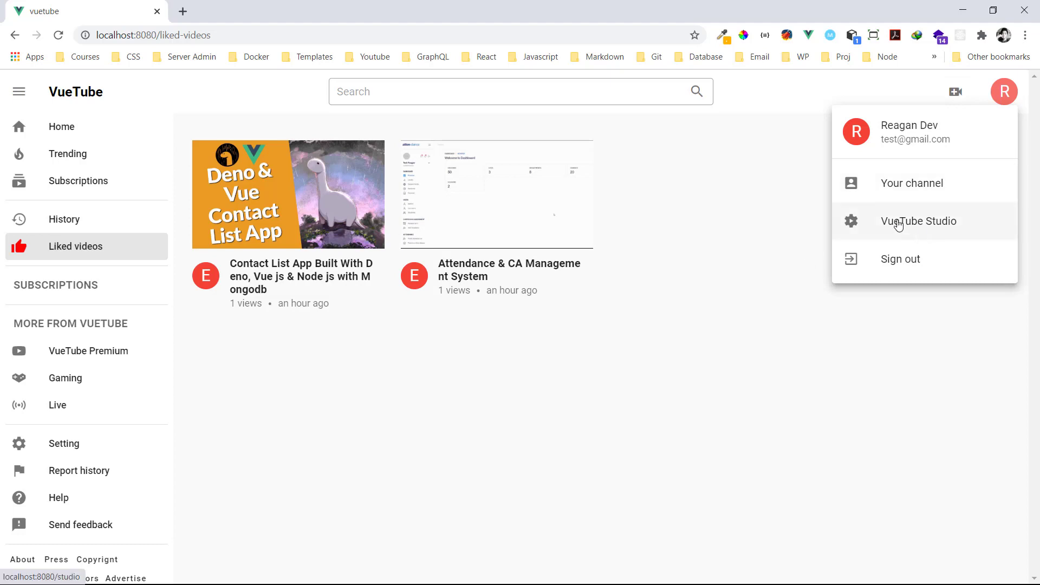
Step: Go to the VueTube Studio dashboard from the account menu
click(747, 197)
click(955, 92)
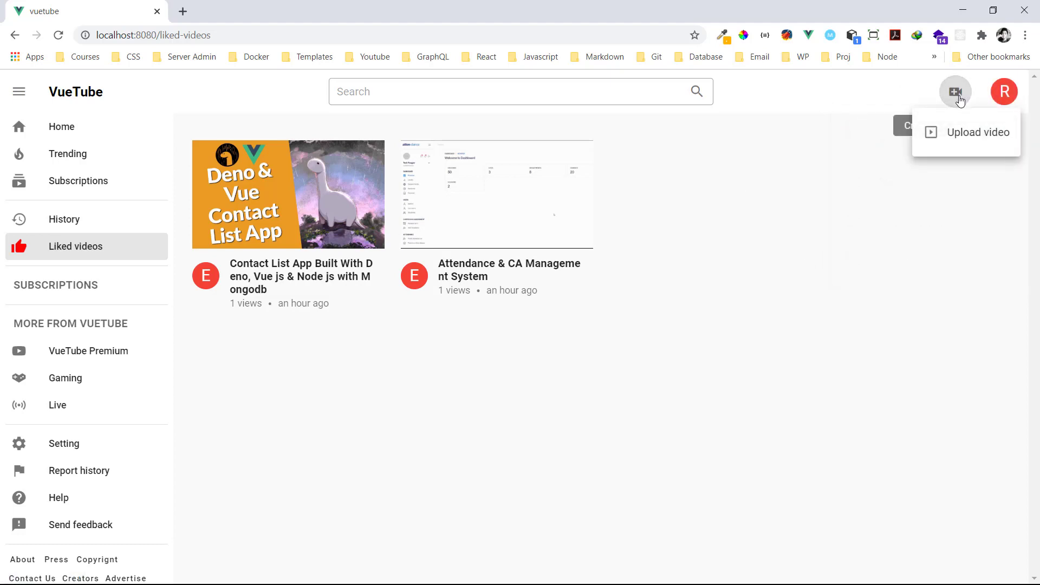
click(1007, 93)
click(905, 228)
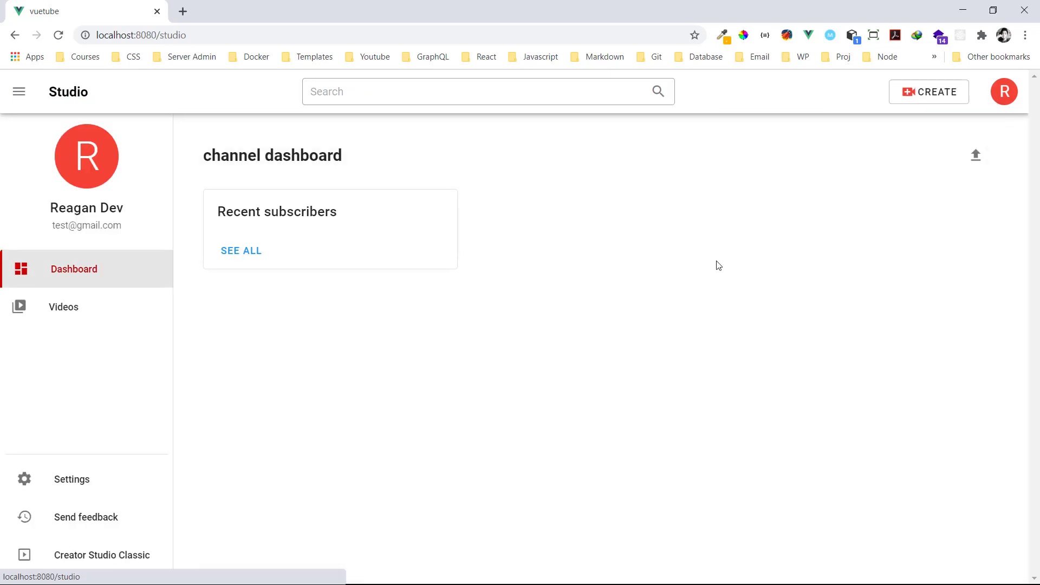
Step: Check the empty Recent subscribers list, then show the channel's uploaded videos
click(245, 253)
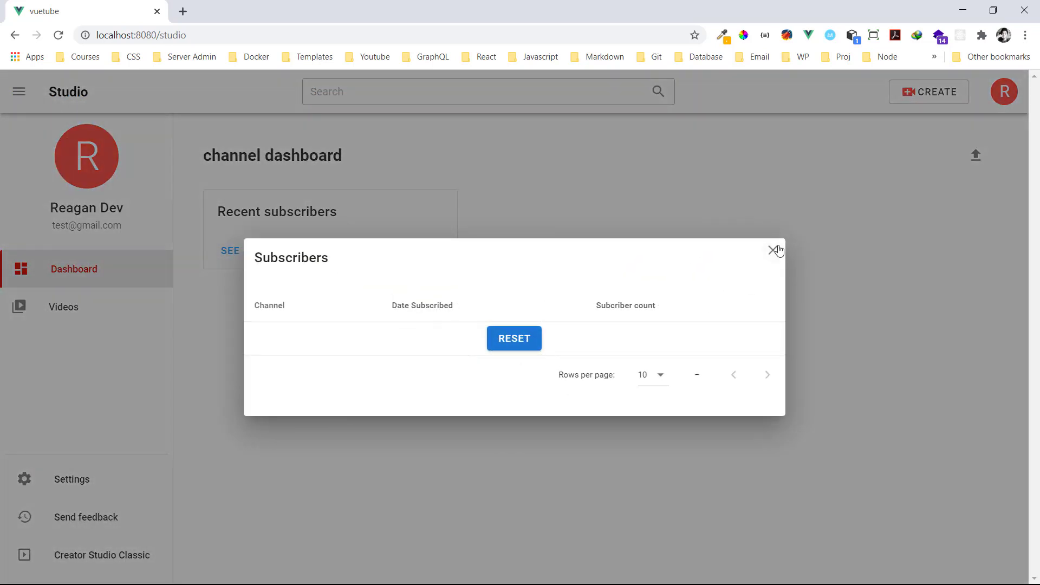
click(773, 250)
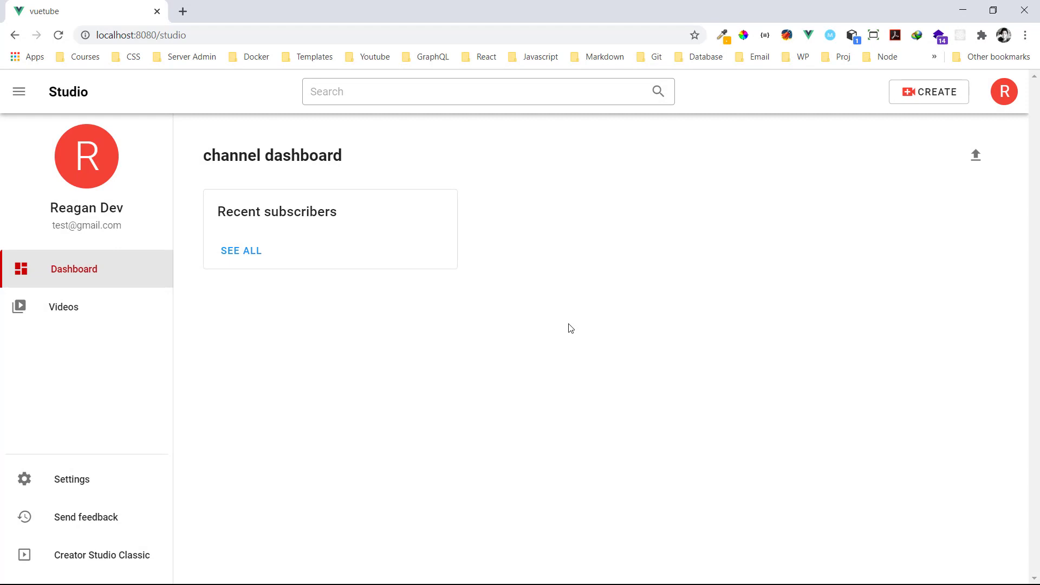
click(254, 251)
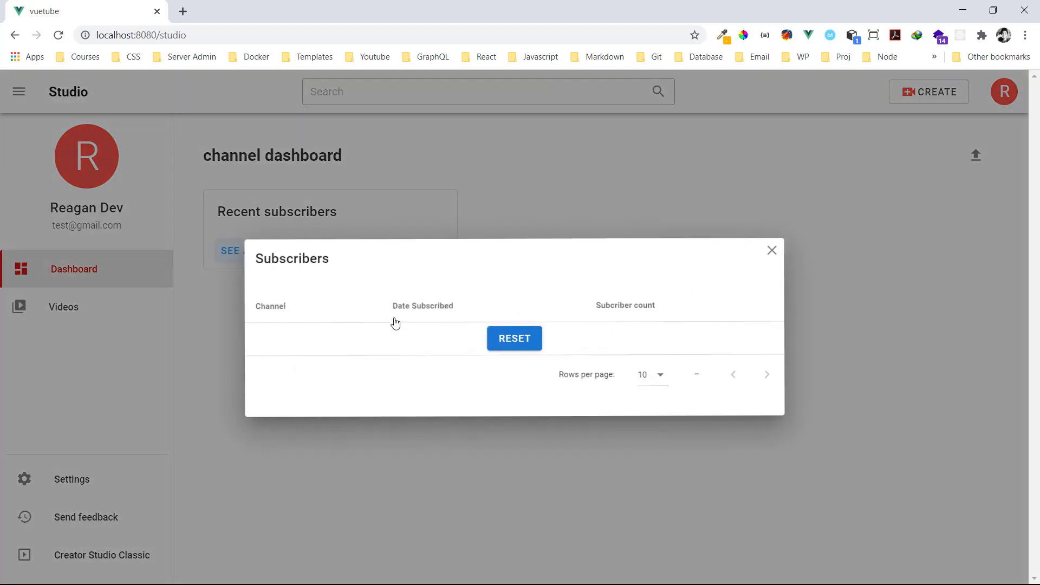
click(773, 251)
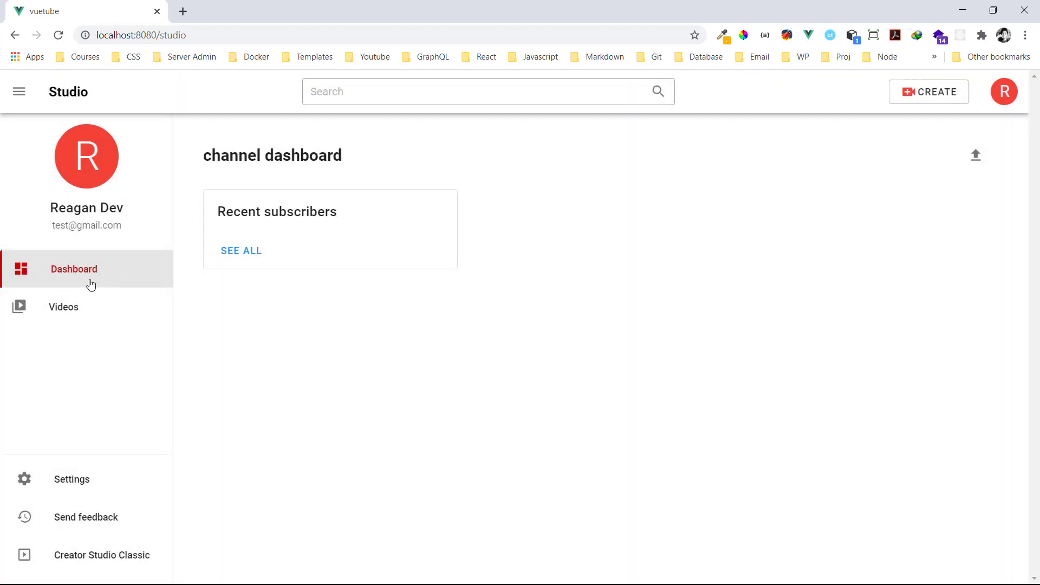
click(63, 313)
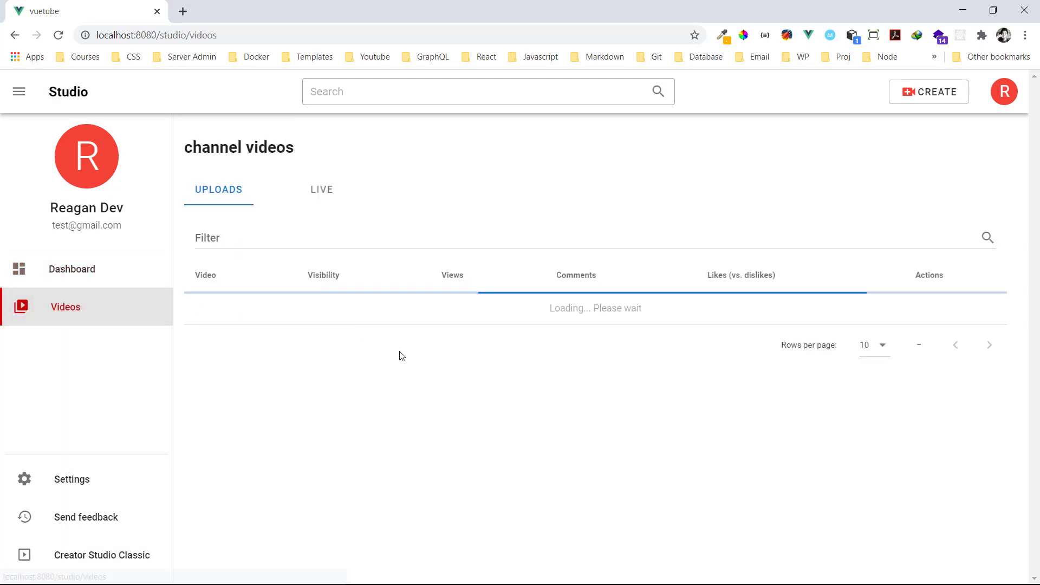
Step: Upload 'day 102' from Desktop > youtube through CREATE > Upload video
click(928, 97)
click(928, 126)
click(502, 278)
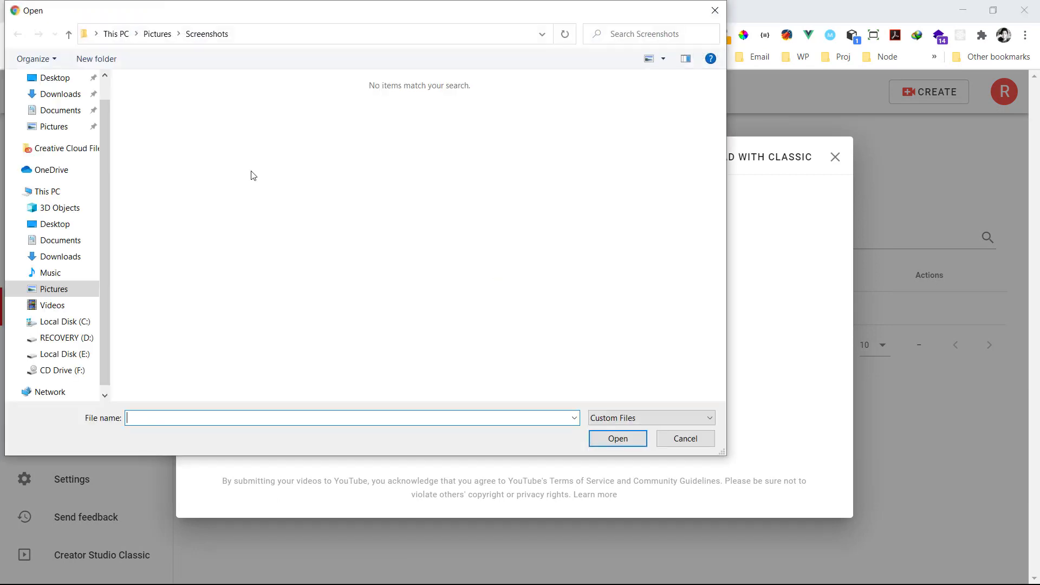
scroll(64, 127, up, 1)
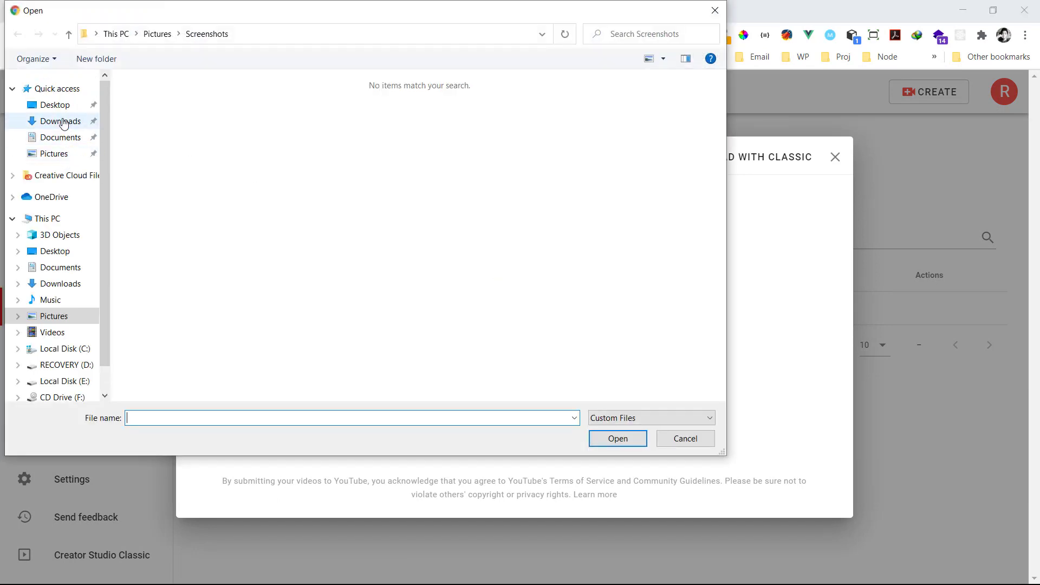
click(52, 104)
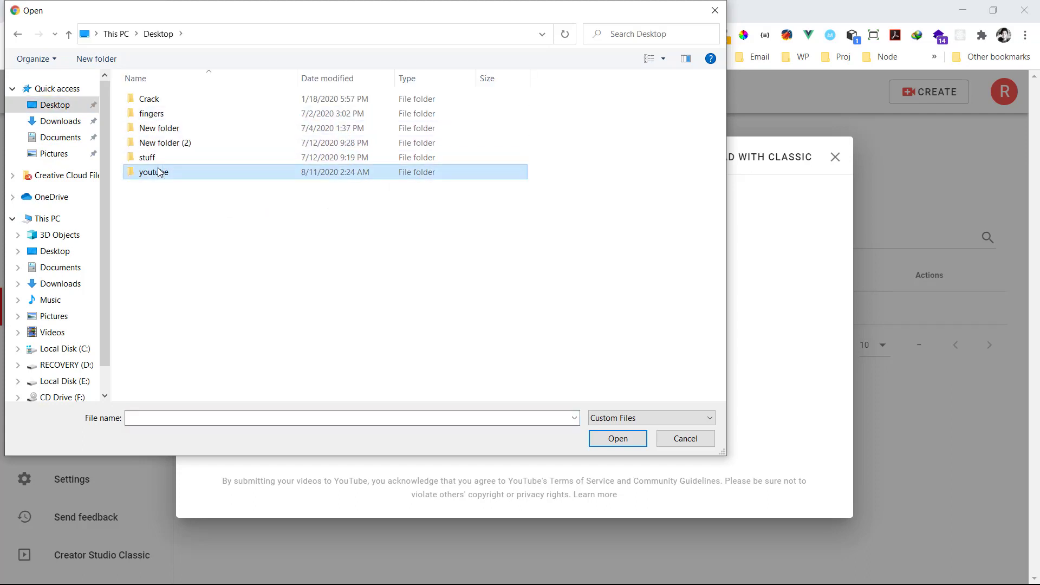
double_click(160, 172)
click(169, 120)
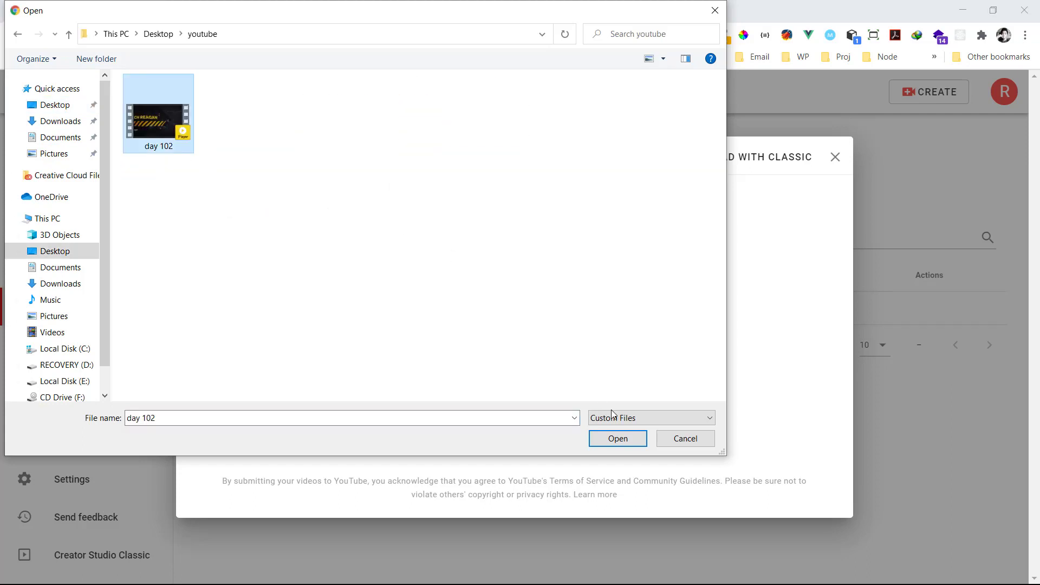
click(609, 445)
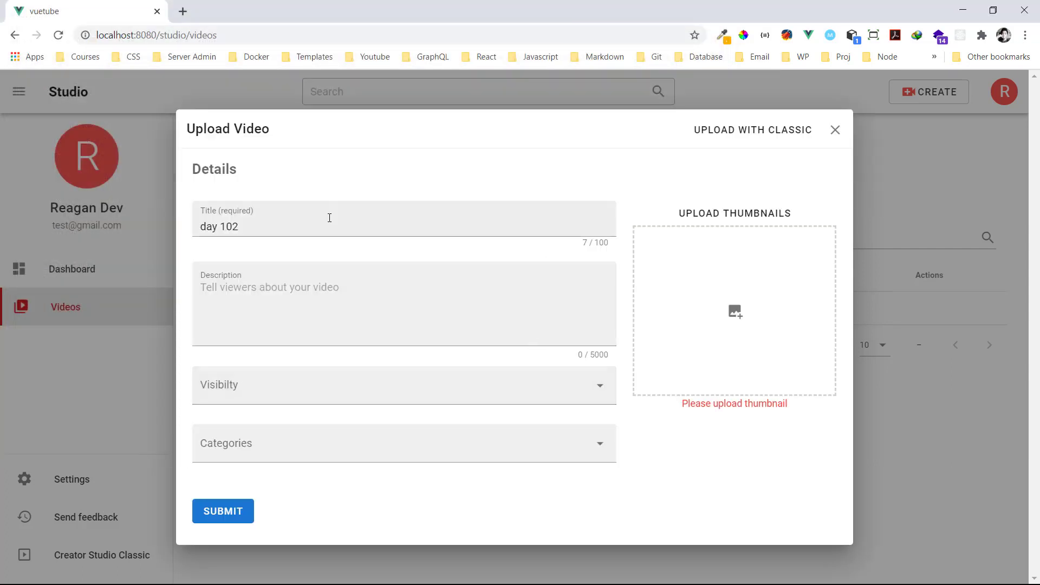
Step: Title the video 'Blog App Built With Nuxtjs' and describe it as an MEVN Stack blog app
click(323, 224)
key(ctrl+a)
key(BackSpace)
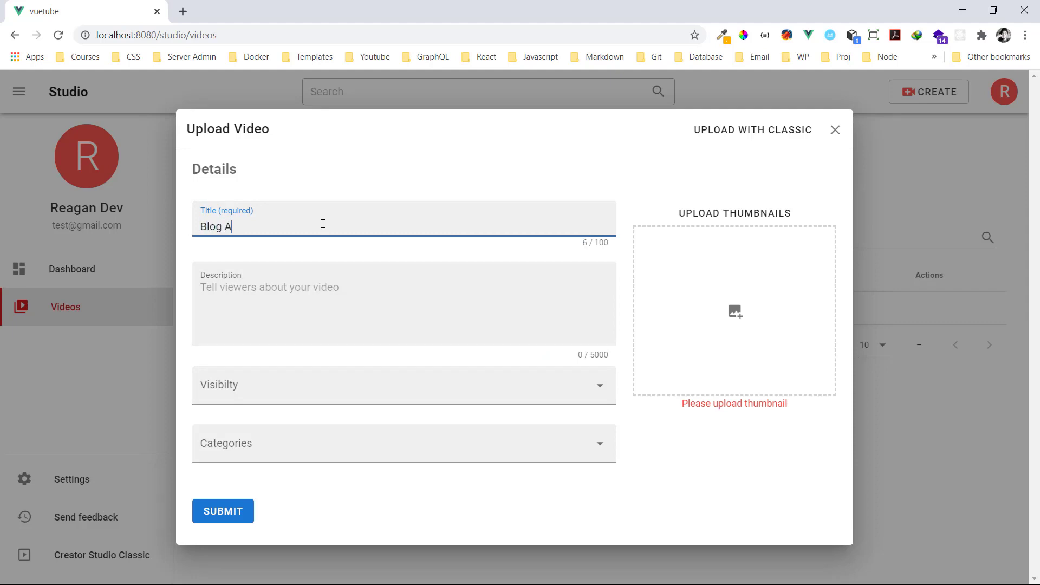
text(Built With Nuxtjs)
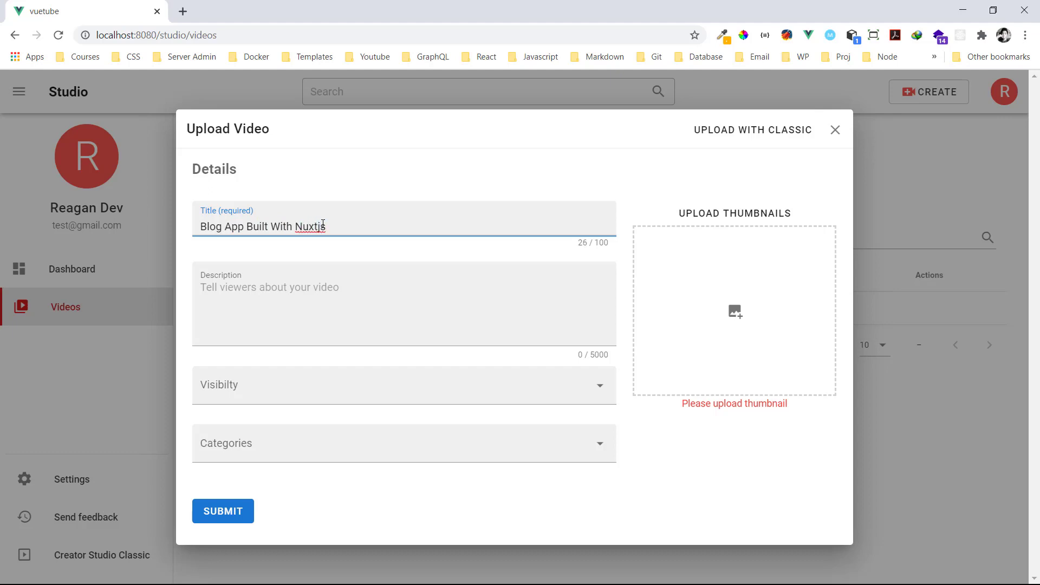
click(292, 316)
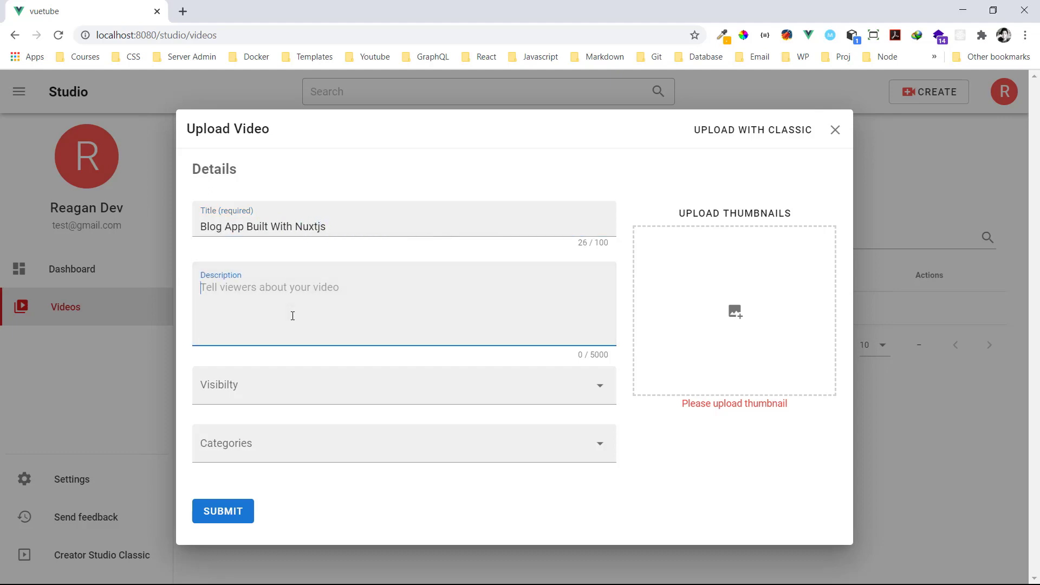
text(A blog app w)
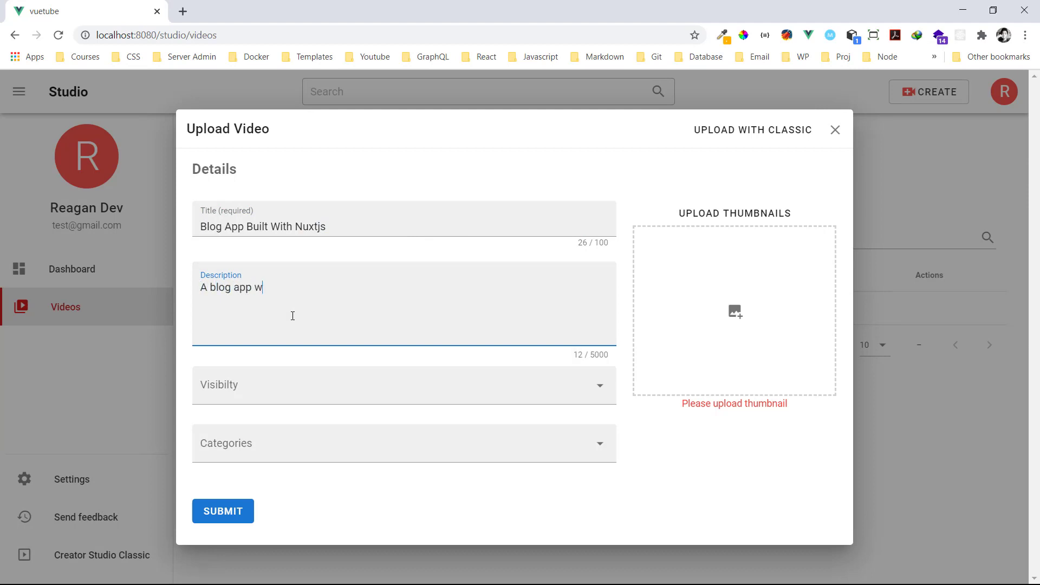
text(ith an admin panel built with)
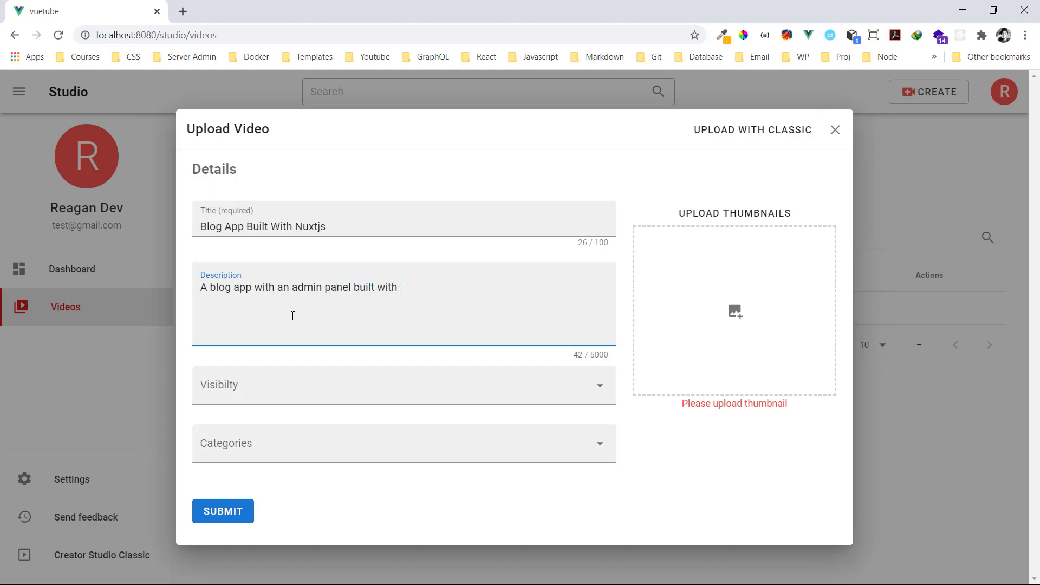
text(MEVN Stack)
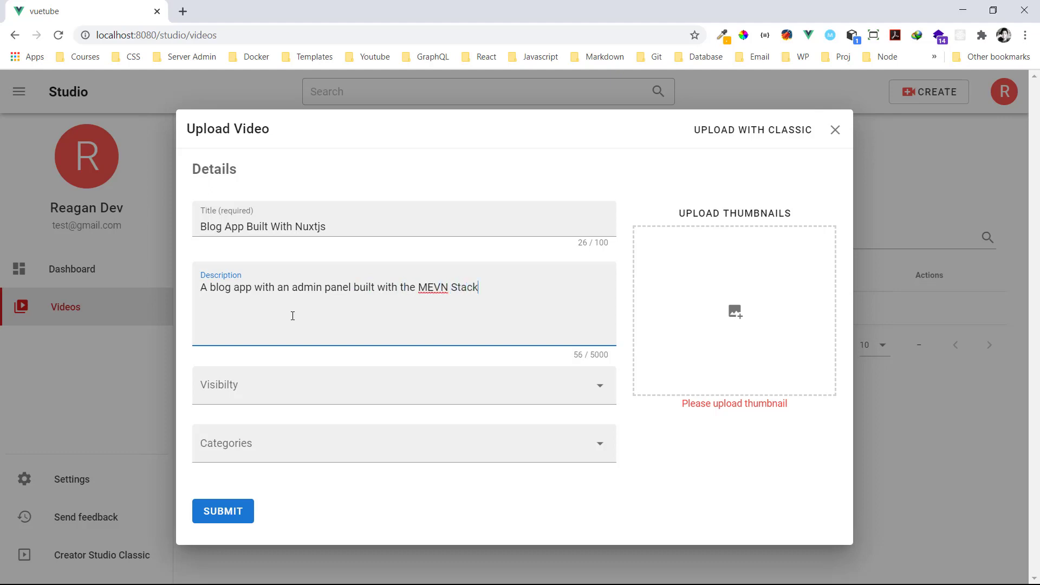
Step: Set visibility to Public and the category to Science & Technology
click(303, 403)
click(266, 426)
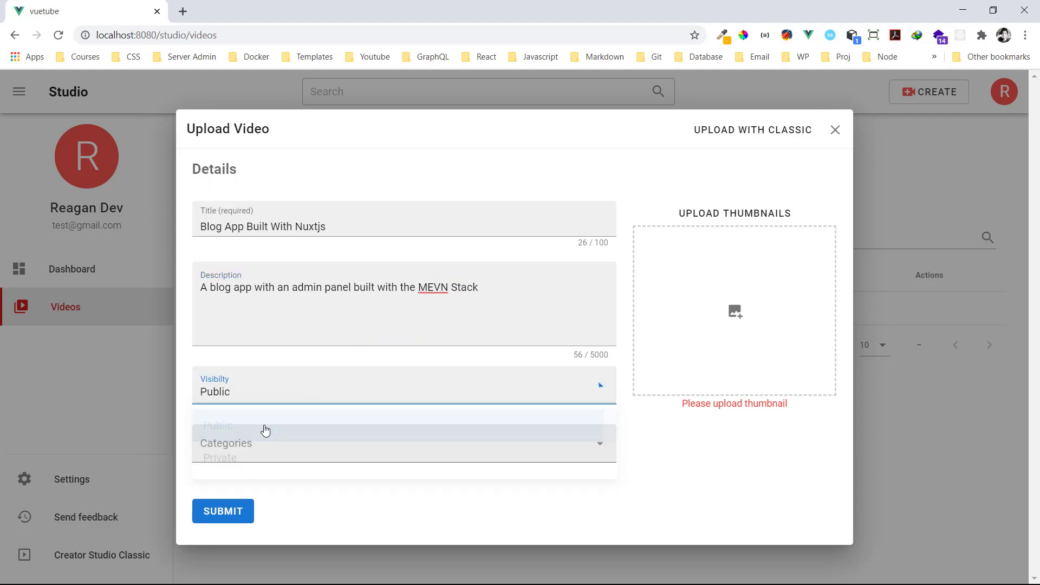
click(322, 450)
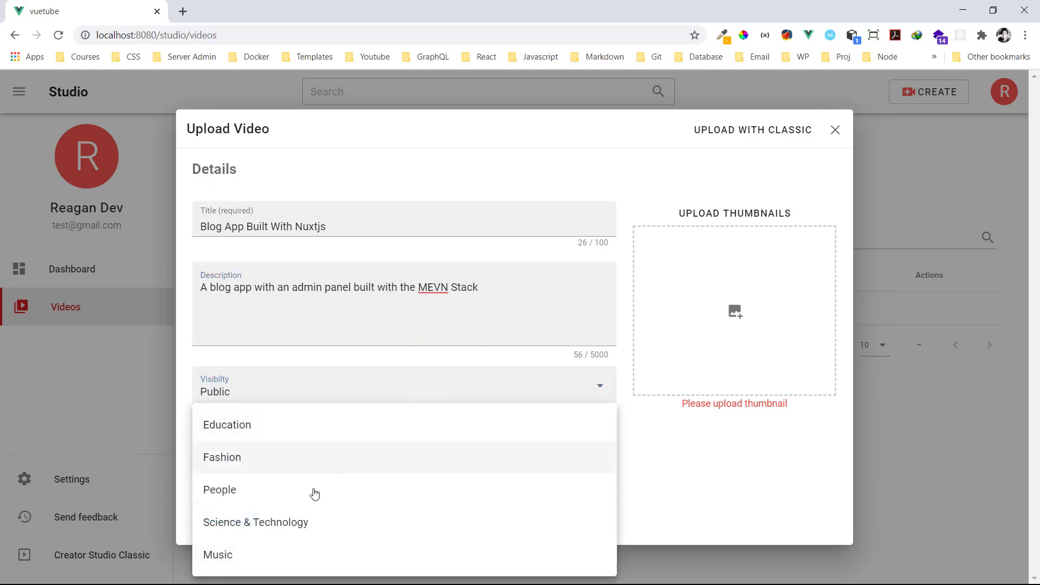
click(290, 522)
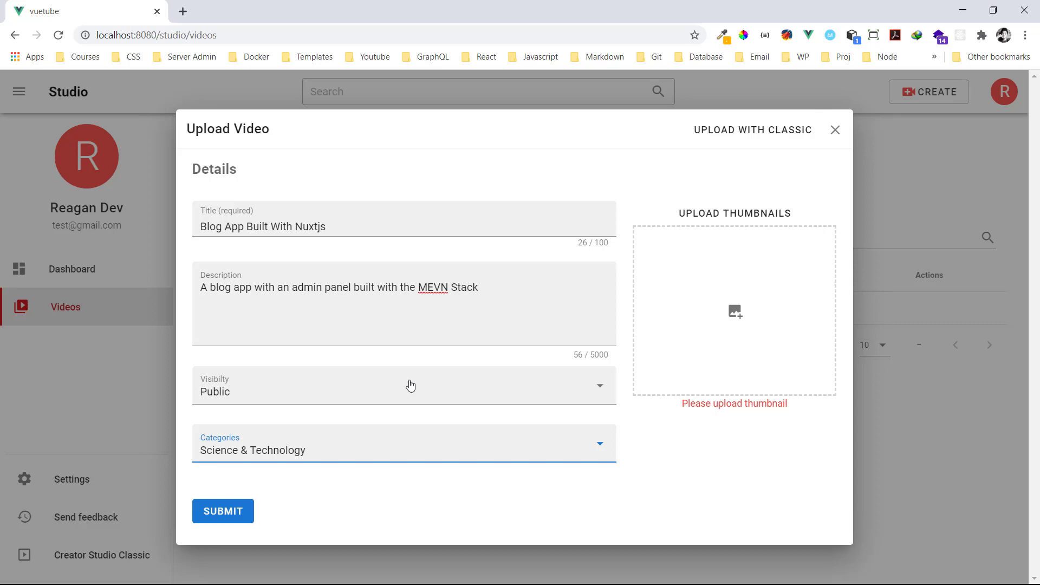
Step: Choose the Untitled Design (1) image as the video thumbnail
click(761, 214)
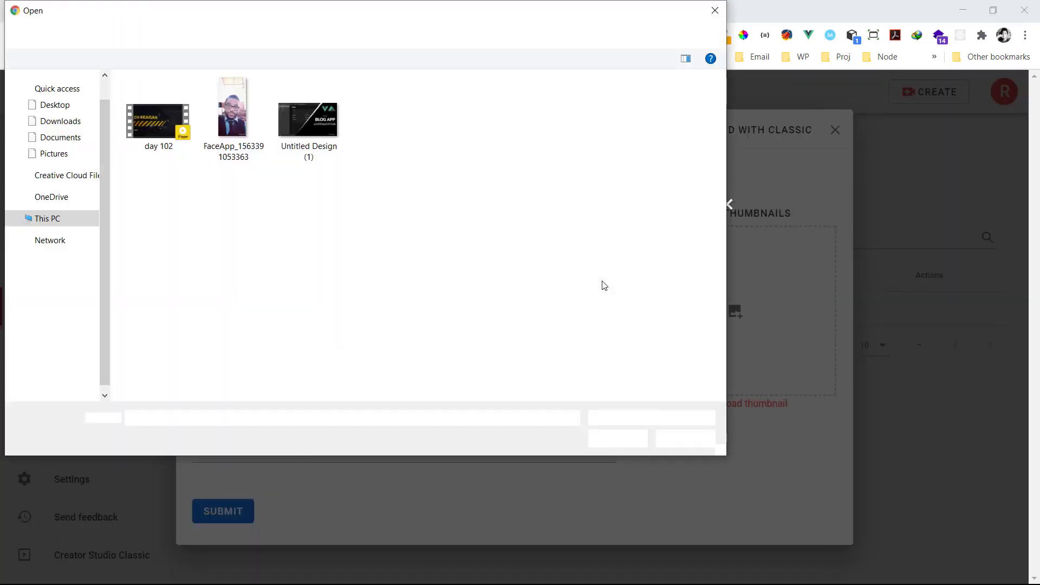
click(233, 116)
click(307, 117)
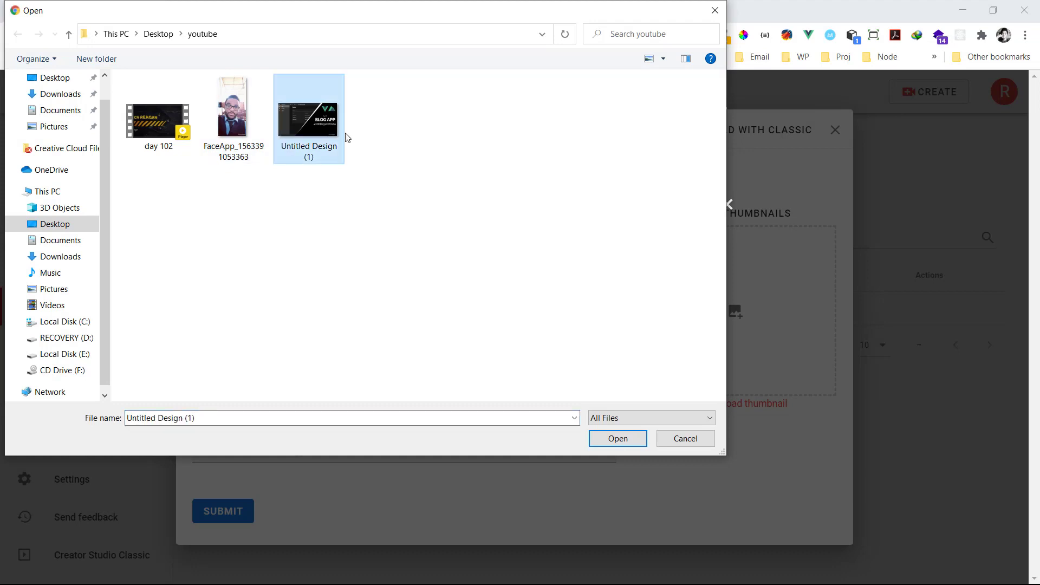
click(617, 439)
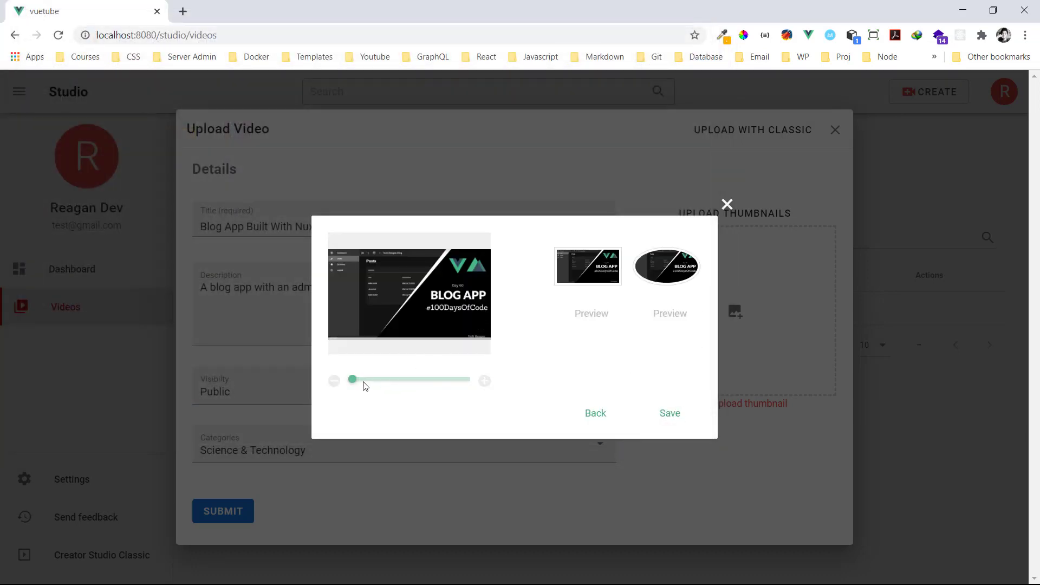
Step: Zoom the thumbnail crop, save and upload it, and dismiss the confirmation
mouse_move(353, 380)
mouse_down()
mouse_move(452, 378)
mouse_move(333, 382)
mouse_up()
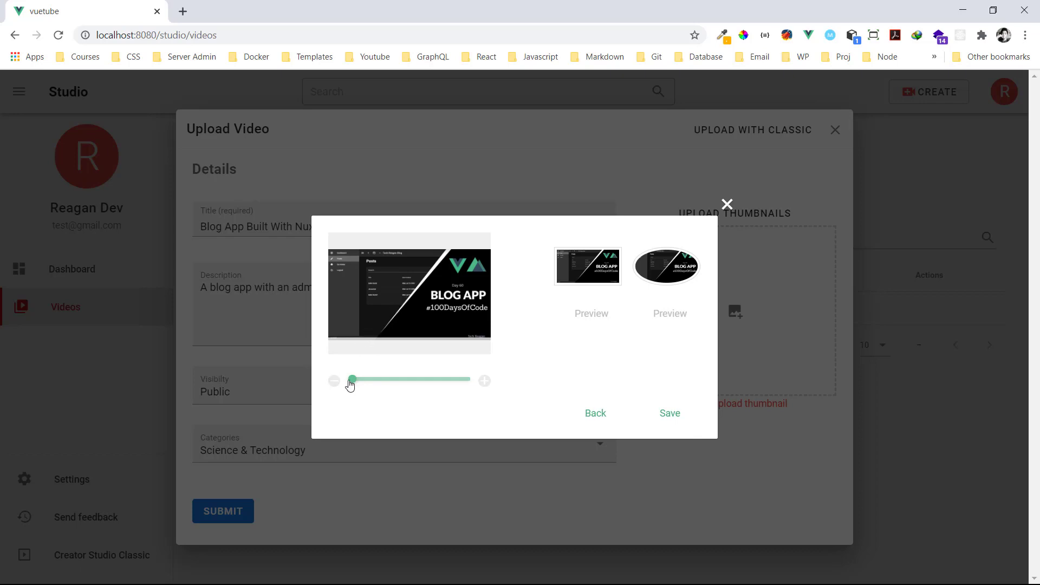
drag(394, 379, 339, 397)
click(670, 416)
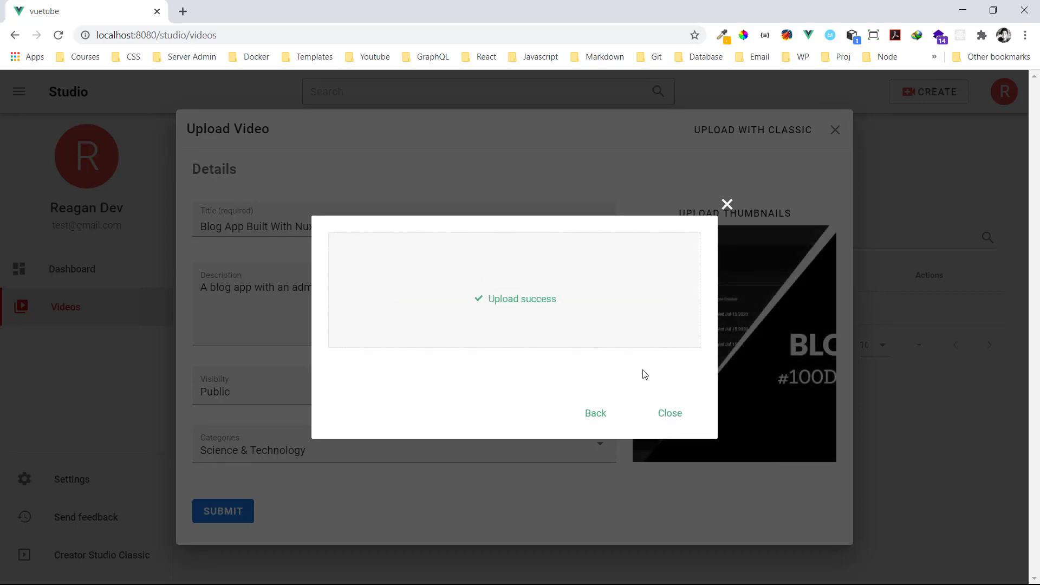
click(665, 422)
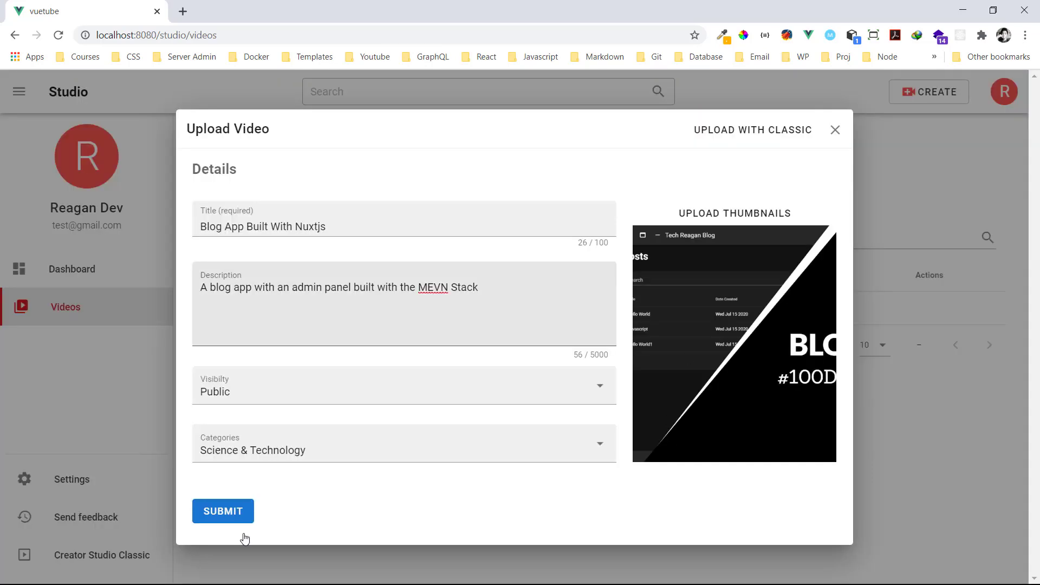
Step: Submit the Blog App Built With Nuxtjs upload so it publishes to the channel's Uploads
click(227, 510)
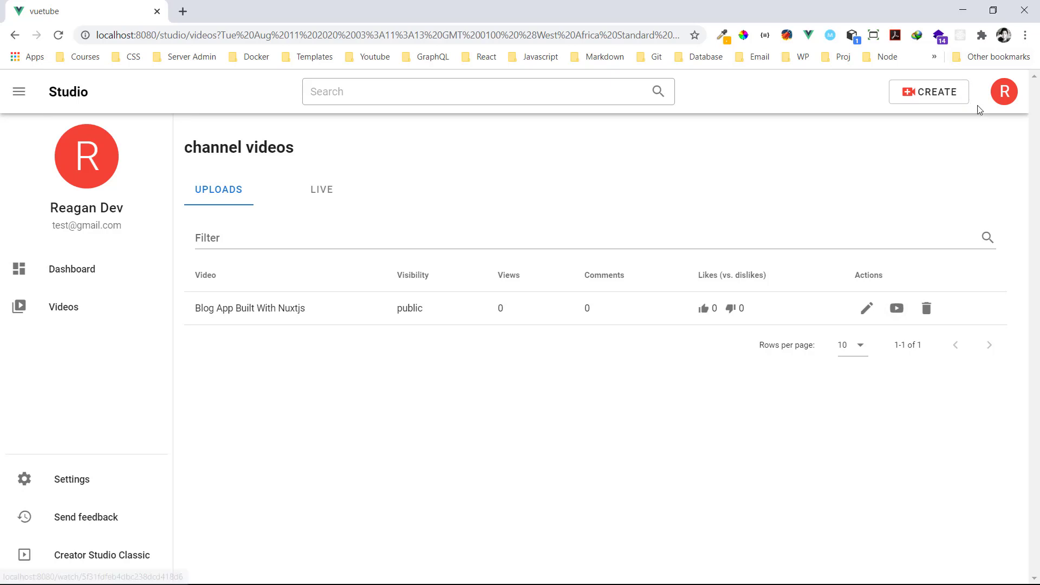
click(1003, 92)
Step: Open the Blog App Built With Nuxtjs video from Your channel and like it
click(905, 187)
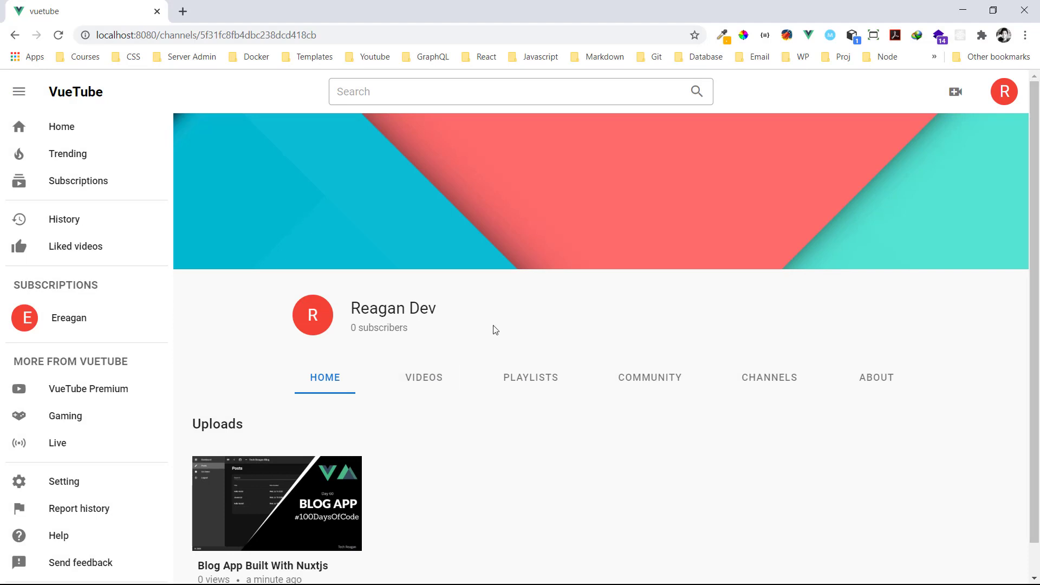
scroll(495, 330, down, 1)
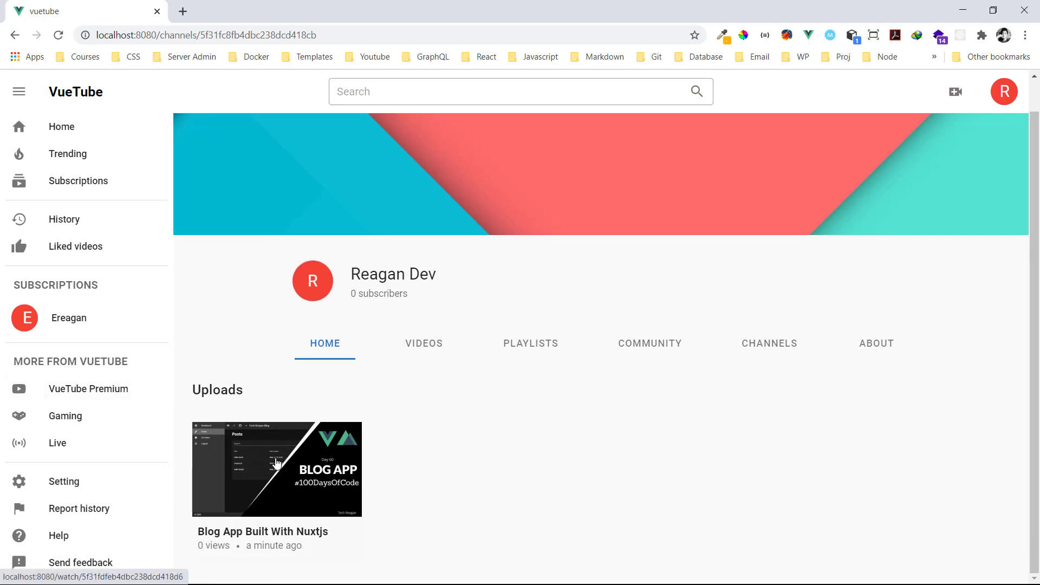
click(276, 463)
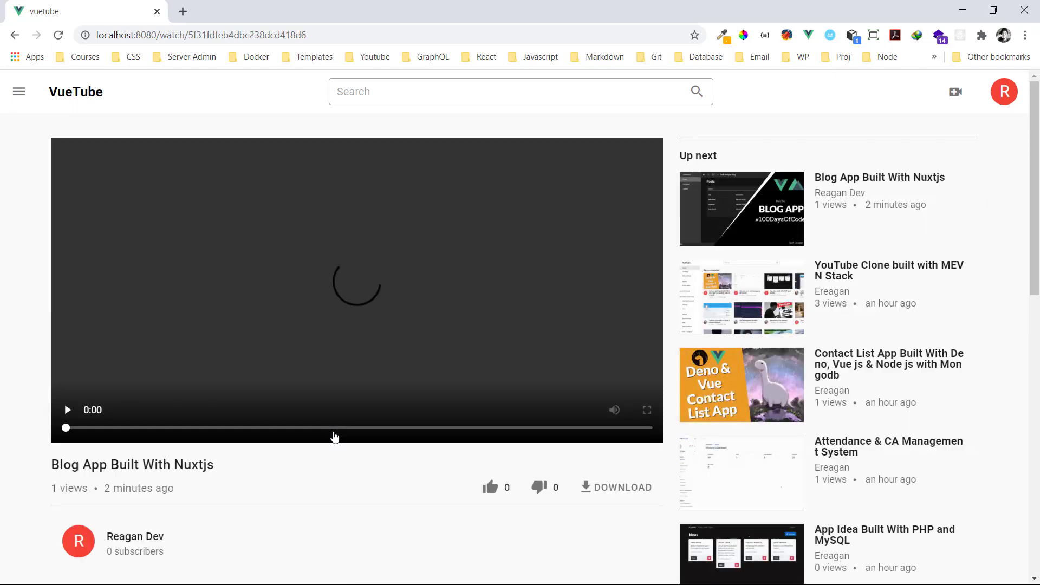
scroll(293, 454, down, 3)
scroll(293, 457, down, 3)
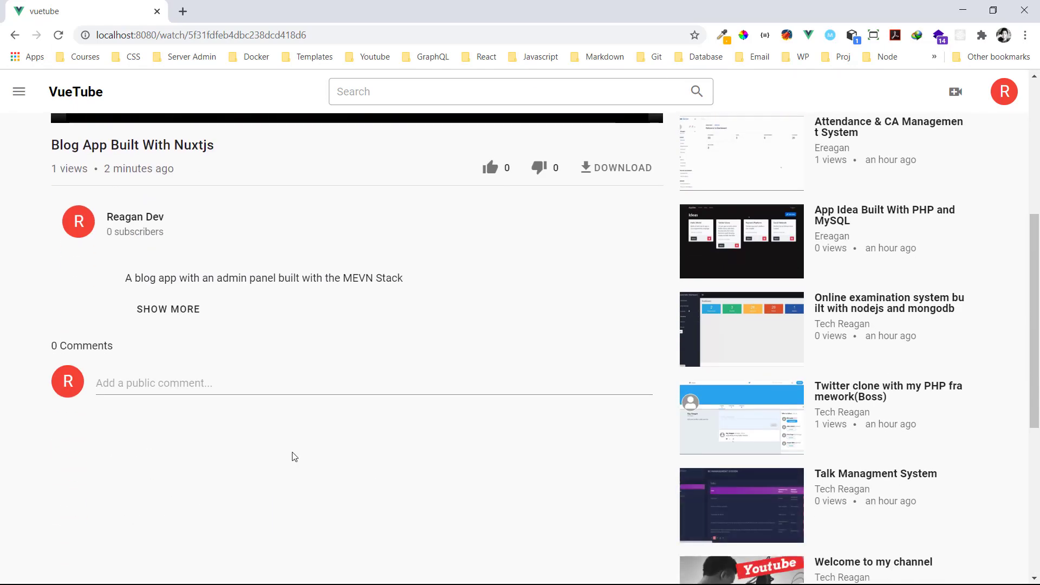
scroll(293, 457, up, 5)
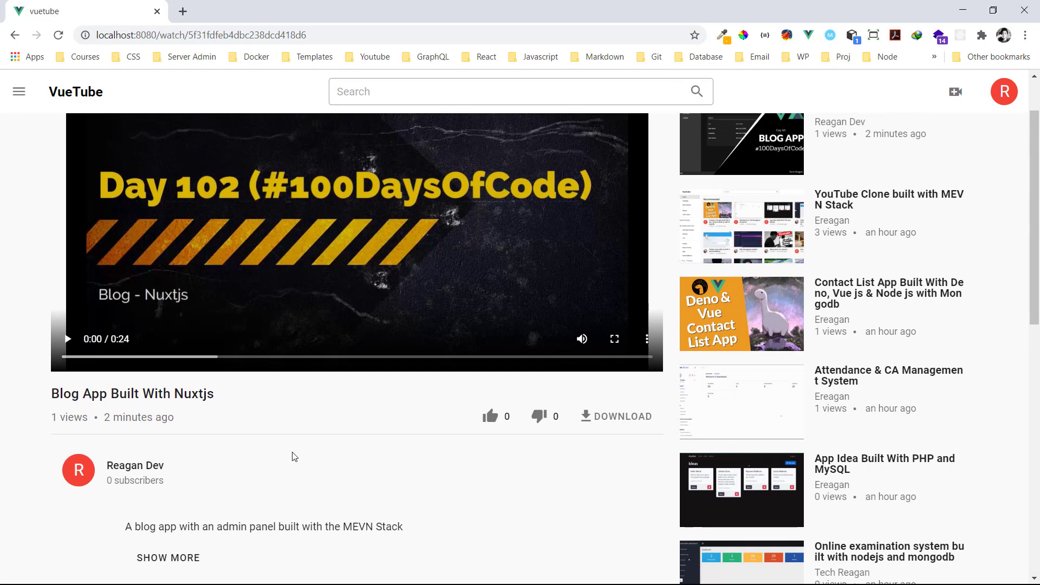
scroll(293, 456, up, 1)
click(492, 458)
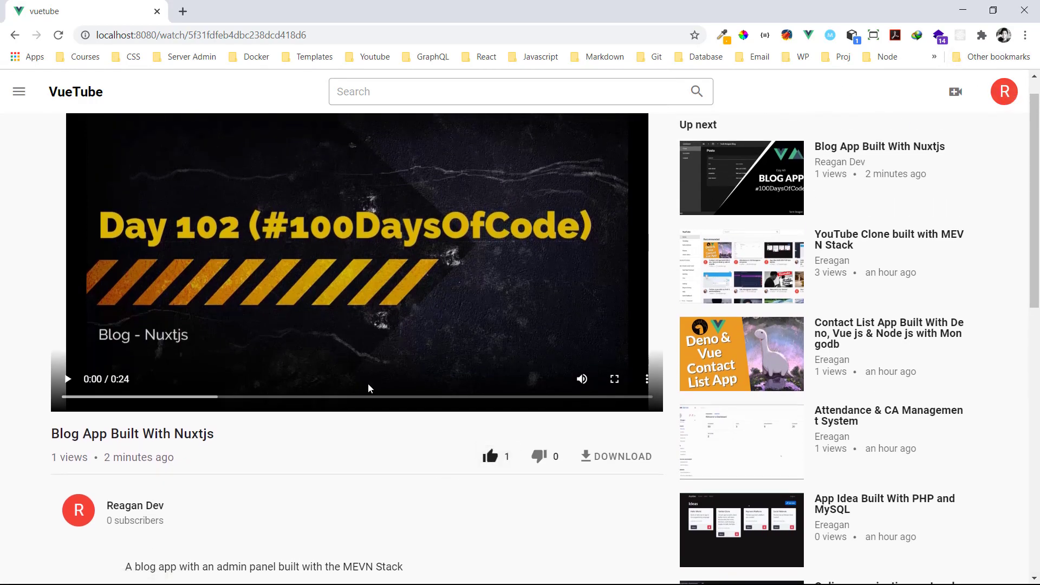
Step: Post the comment 'Nice video' on the video
scroll(369, 382, down, 4)
click(169, 438)
text(Nice video)
click(641, 470)
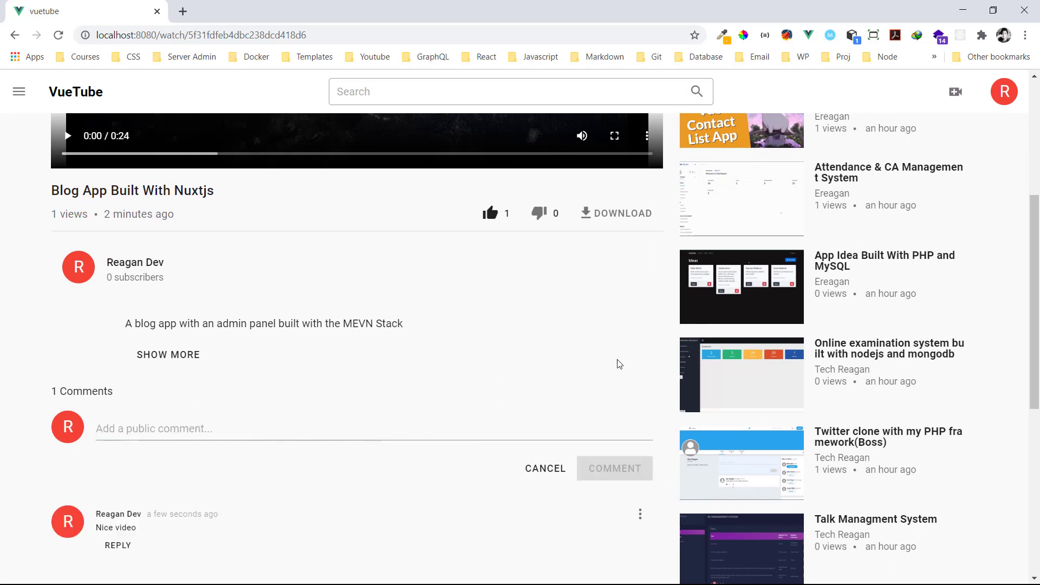
click(1003, 92)
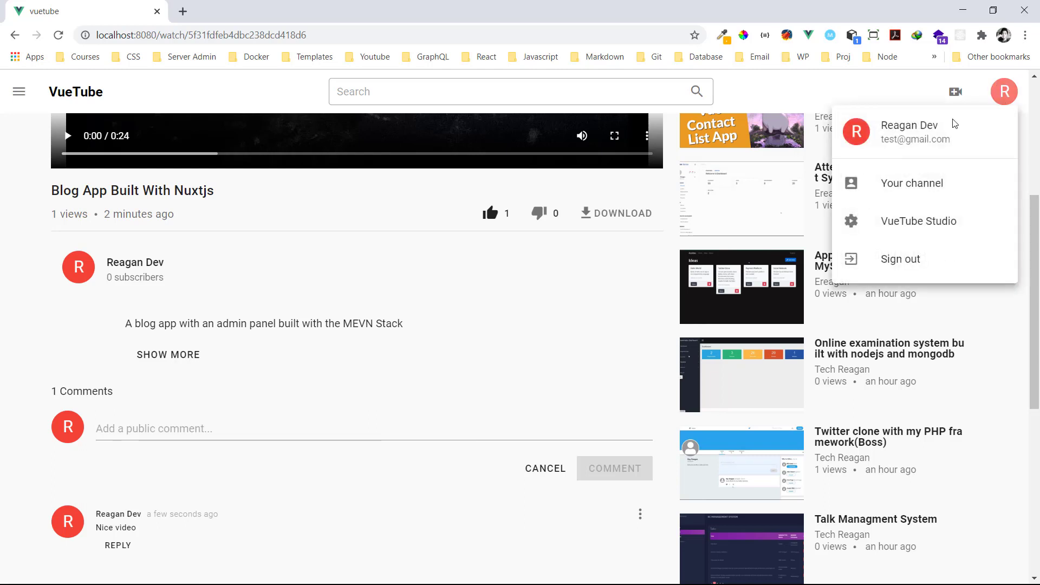
Step: Go to VueTube Studio's Videos list, then open the channel Settings dialog
click(916, 225)
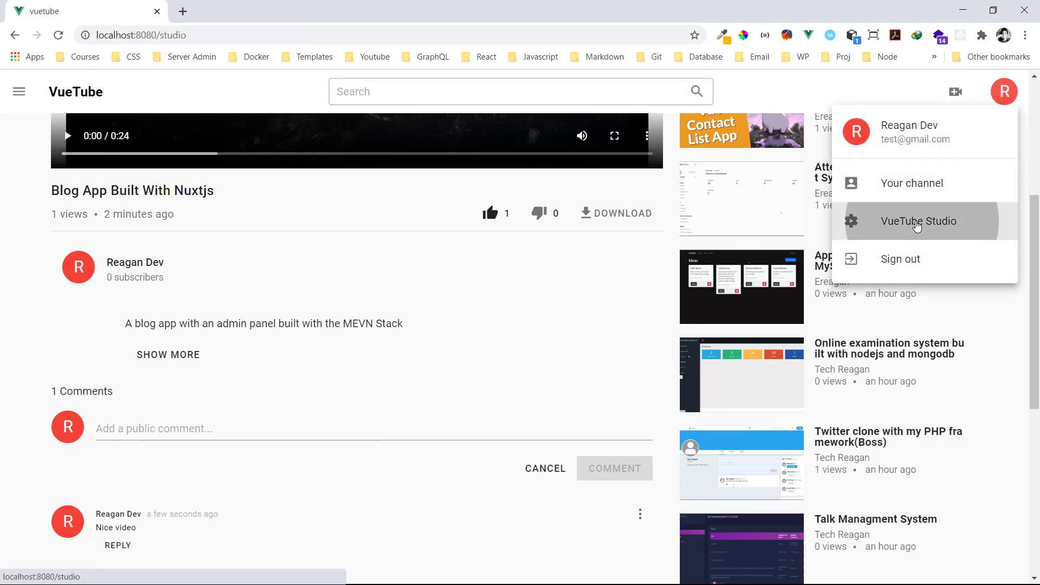
click(109, 322)
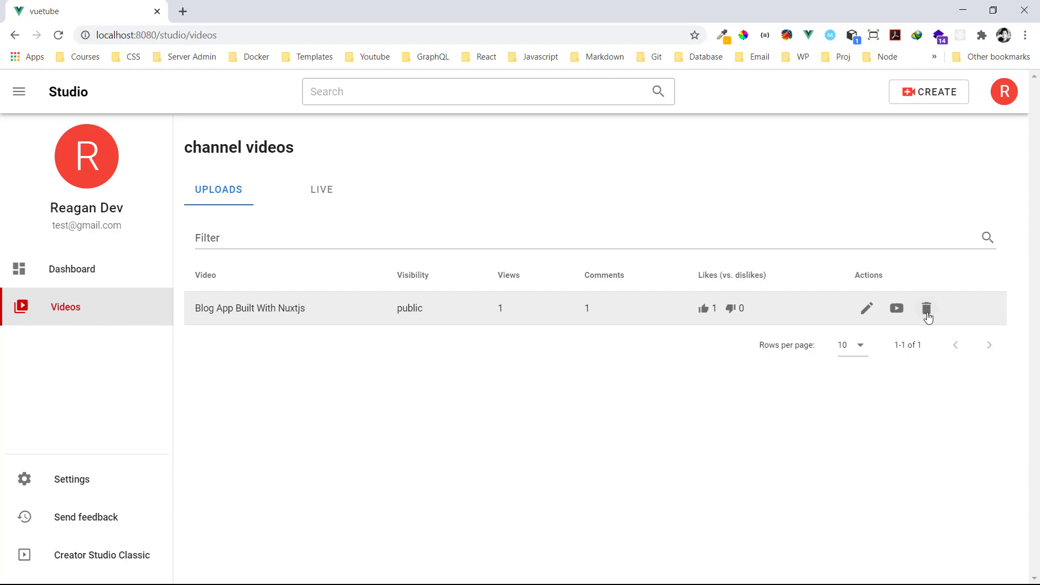
click(111, 481)
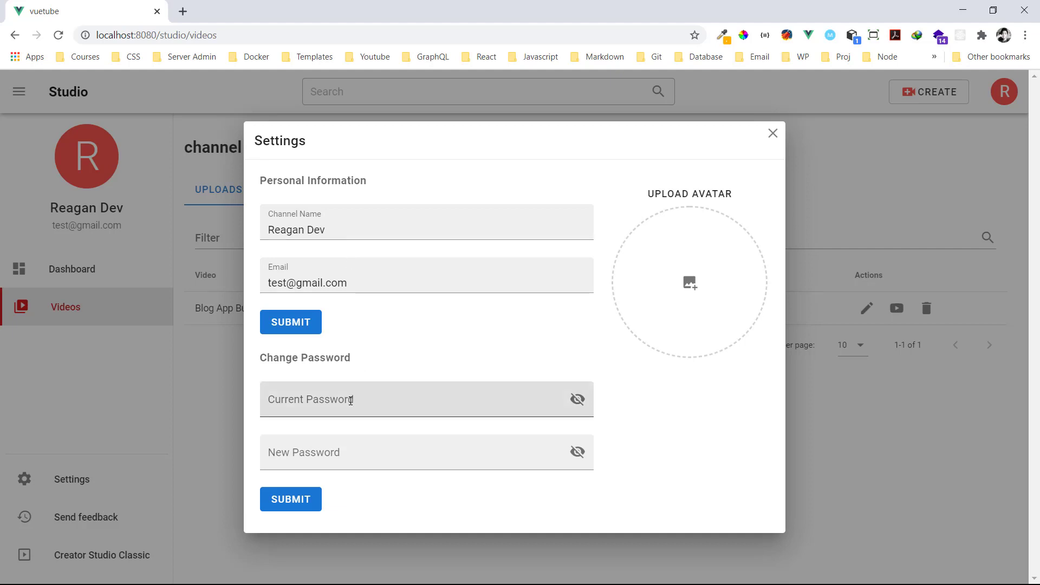
Step: Close the Settings dialog without changes, leaving the Studio videos list showing
click(773, 133)
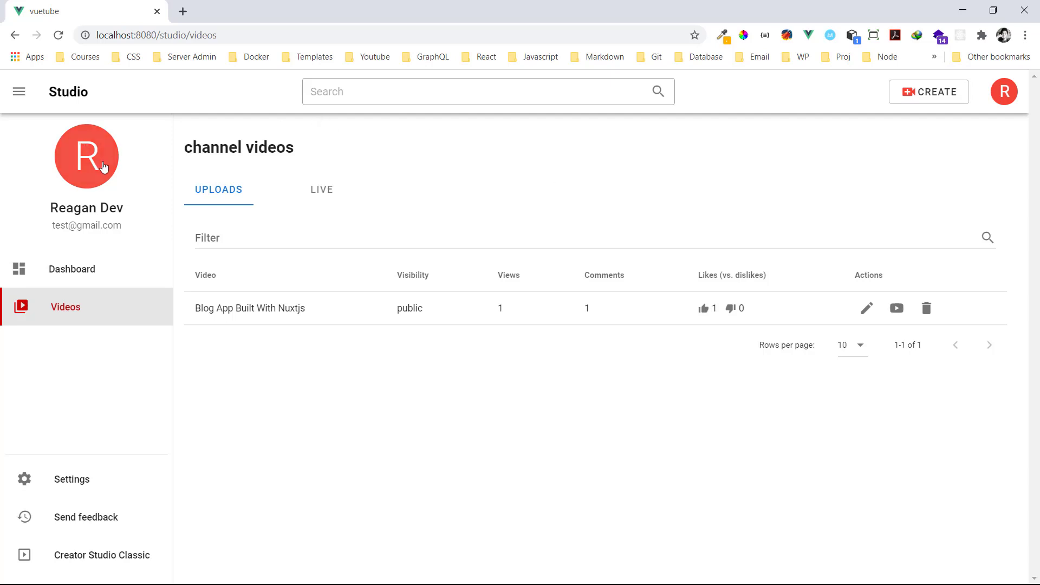
click(1005, 95)
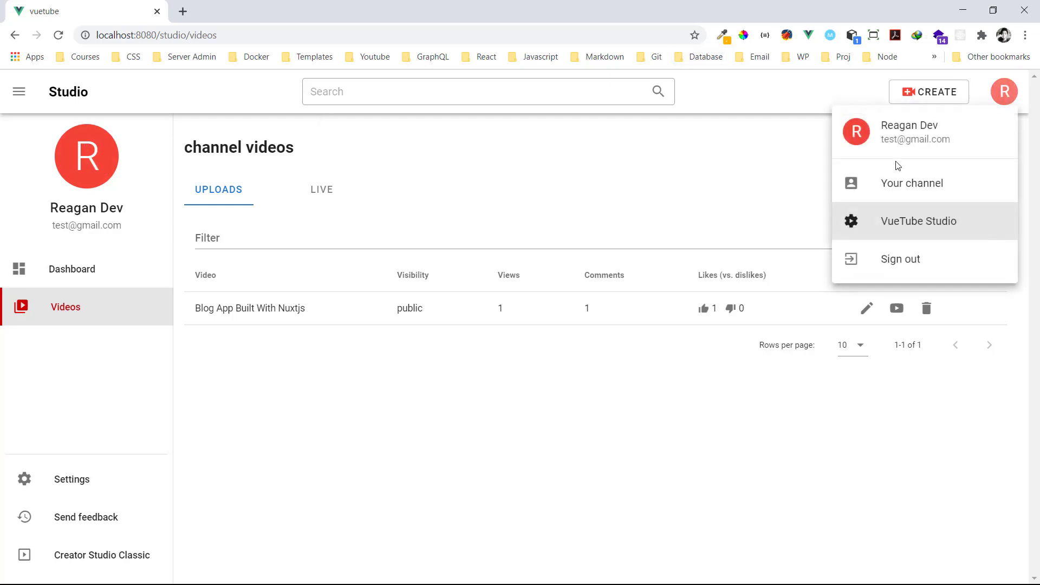
Step: Check the new video on Your channel and the Home feed, then return to VueTube Studio
click(894, 185)
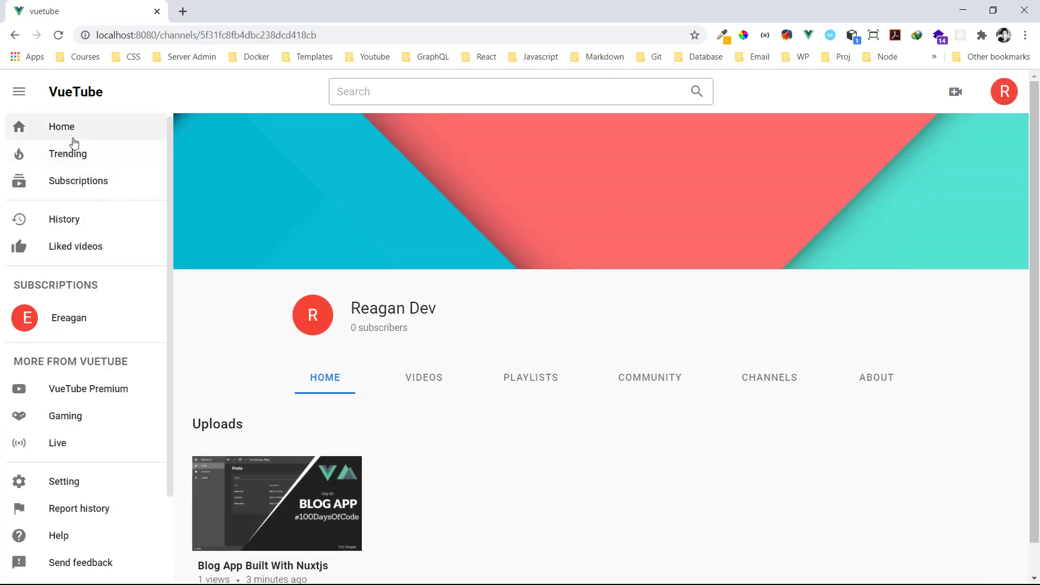
click(72, 132)
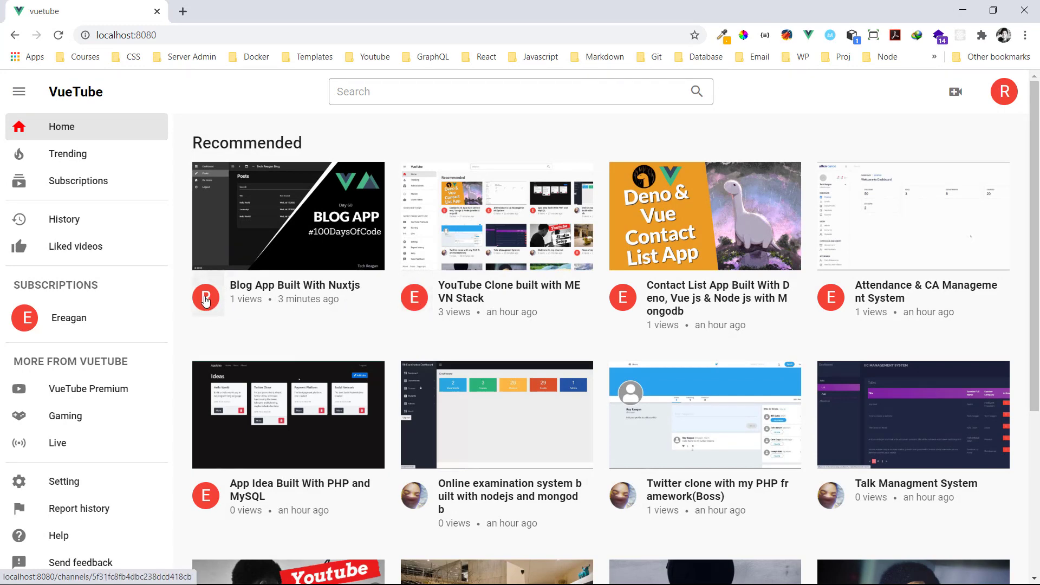
click(1006, 96)
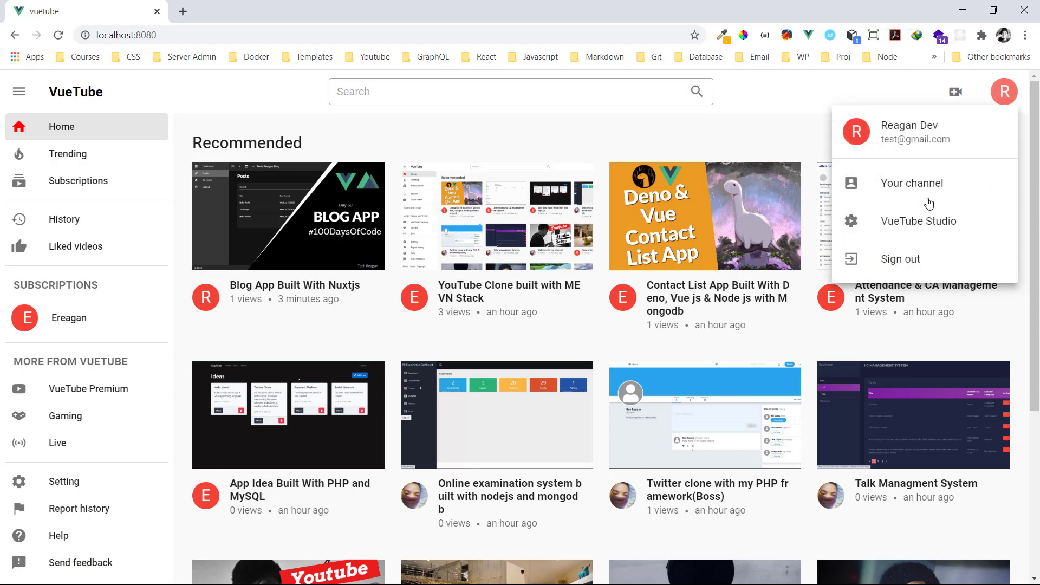
click(937, 223)
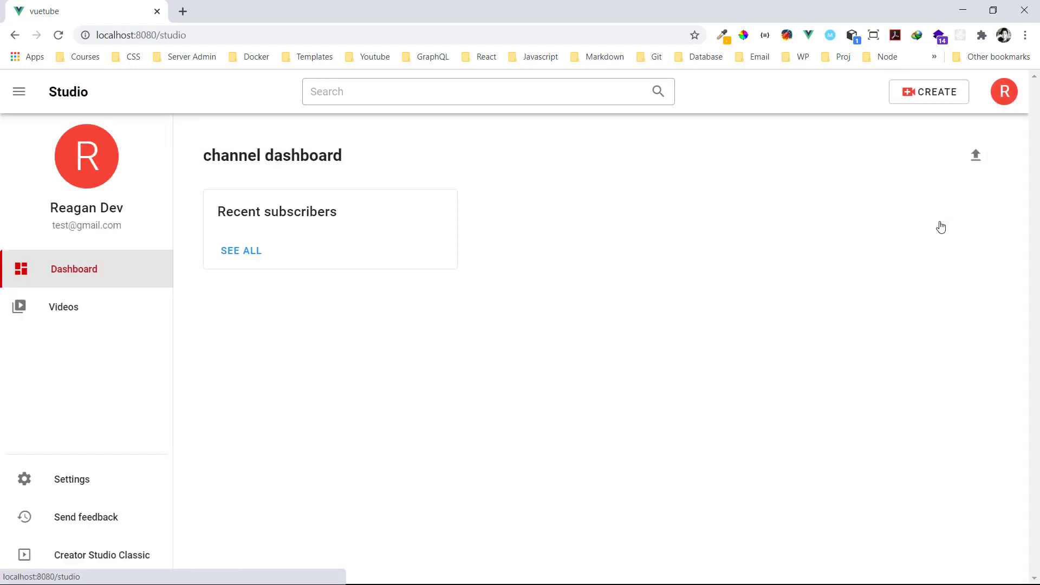
Step: Upload the cropped FaceApp portrait as the channel avatar, then close Settings
click(93, 484)
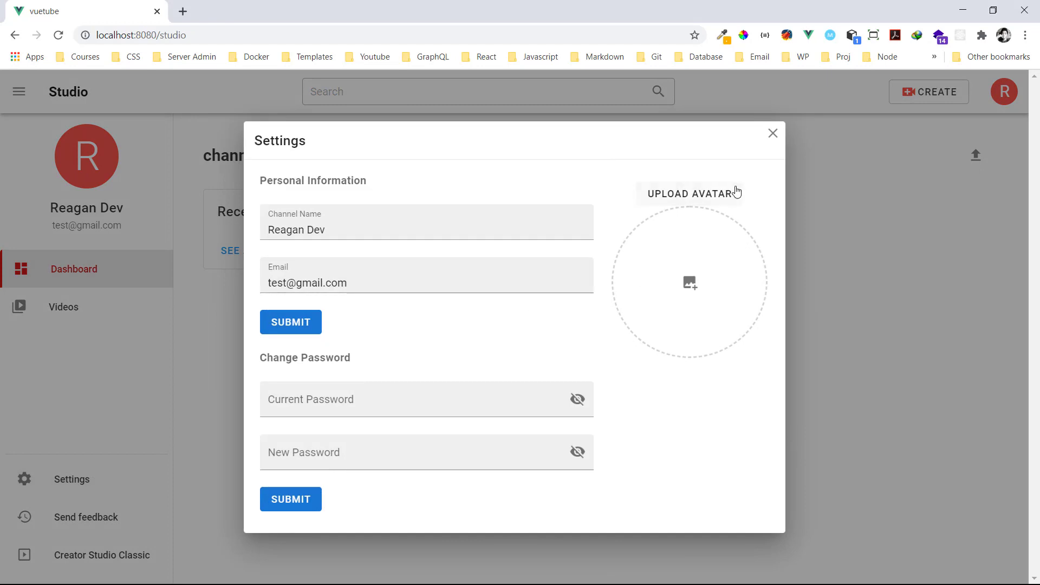
click(731, 193)
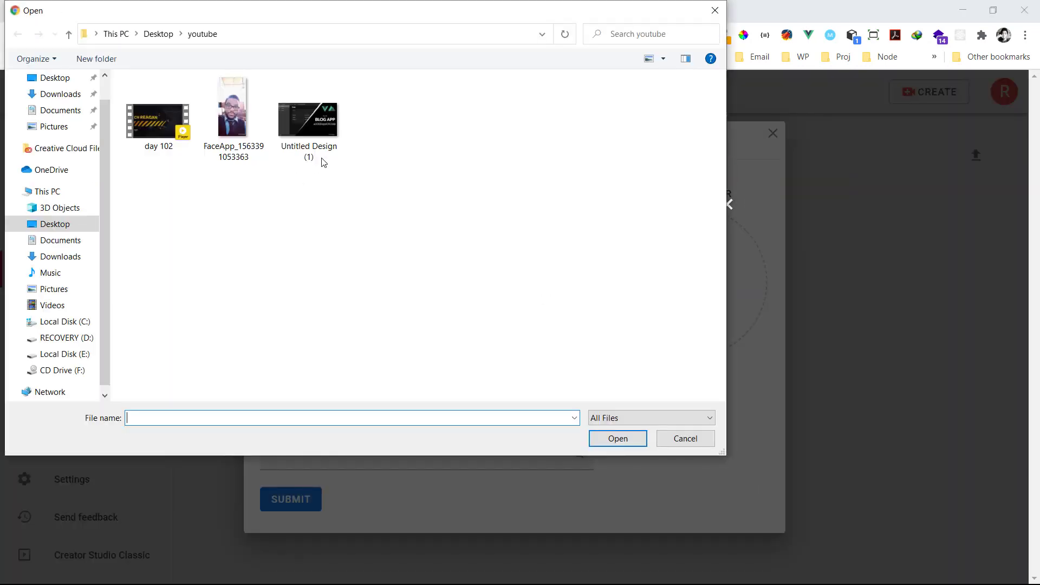
click(228, 120)
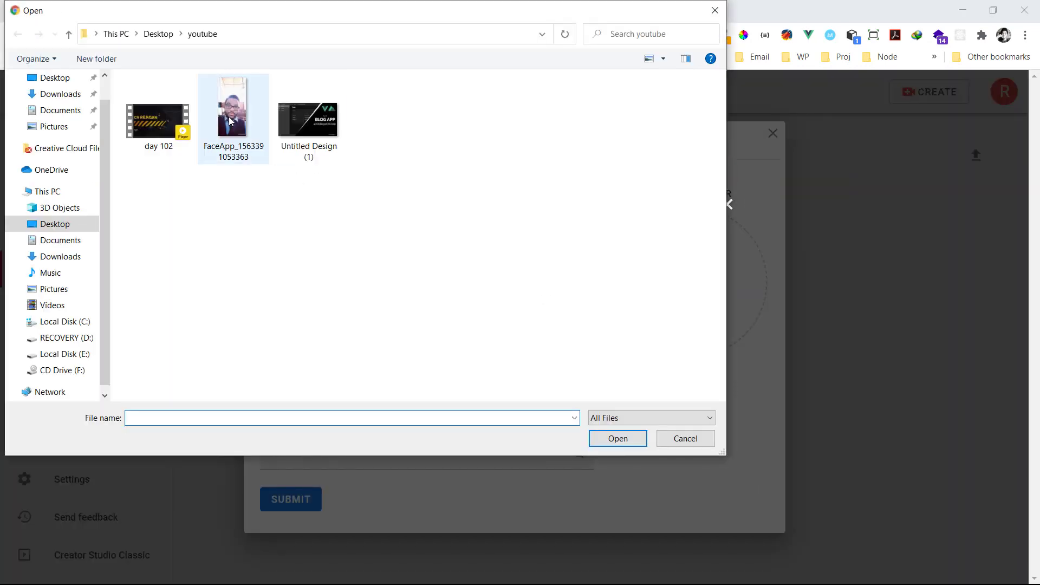
click(610, 447)
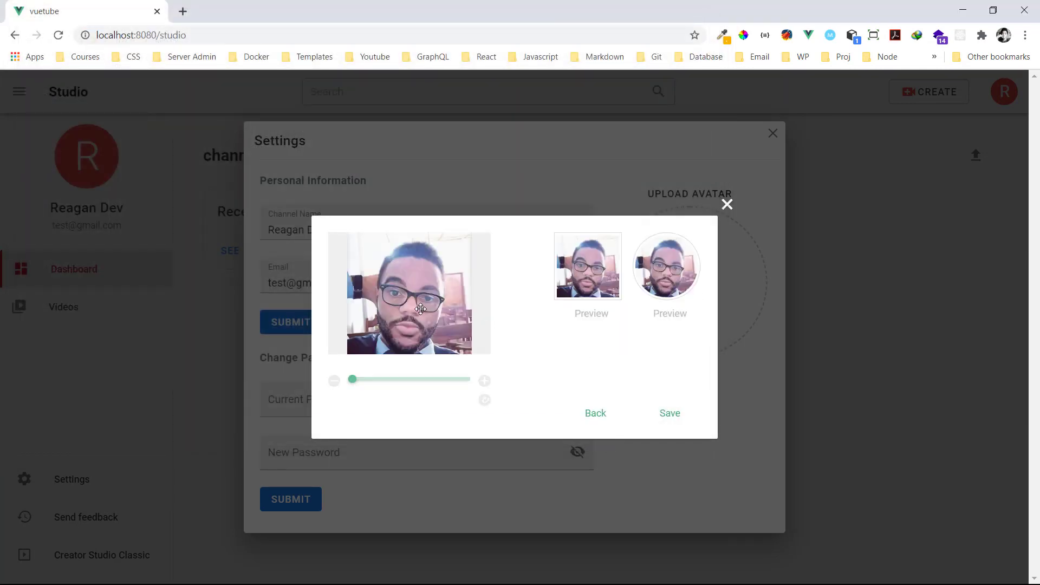
click(658, 413)
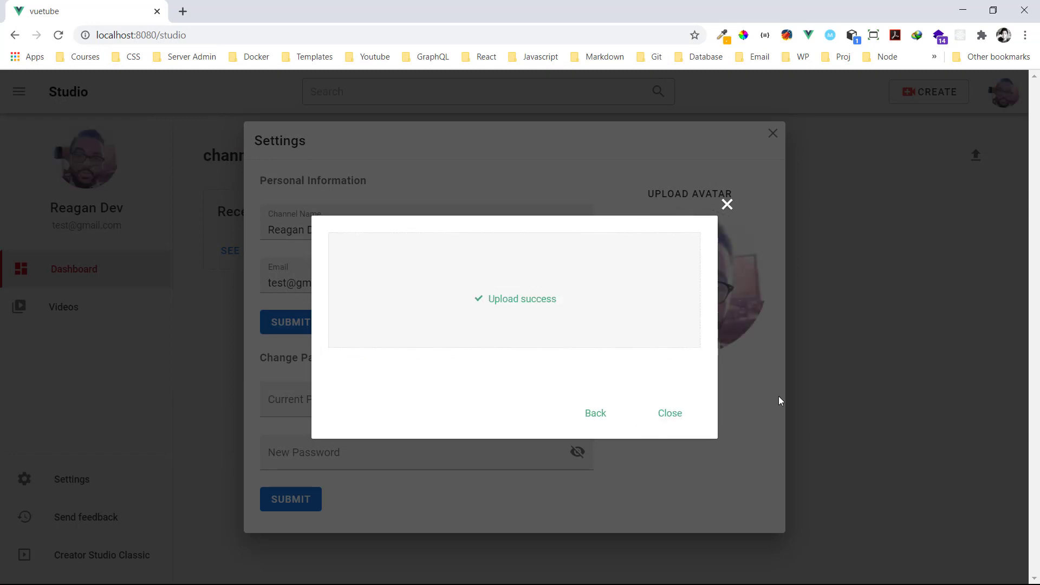
click(676, 416)
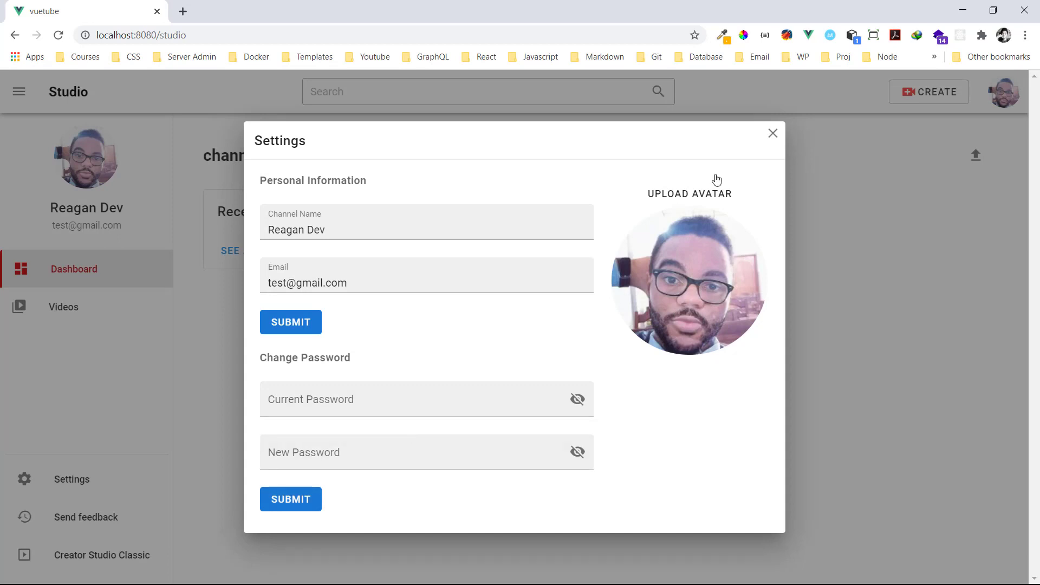
click(772, 134)
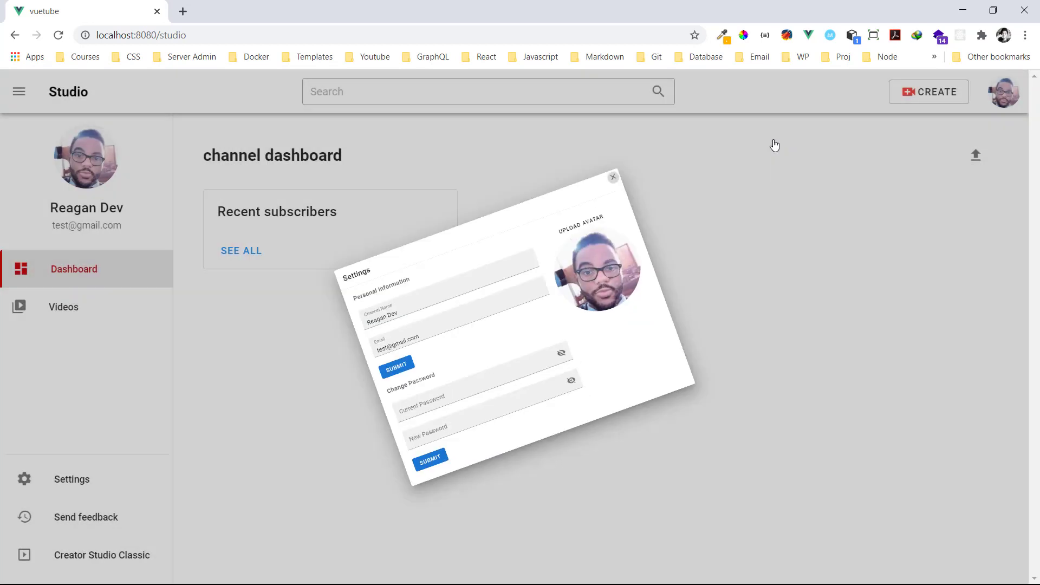
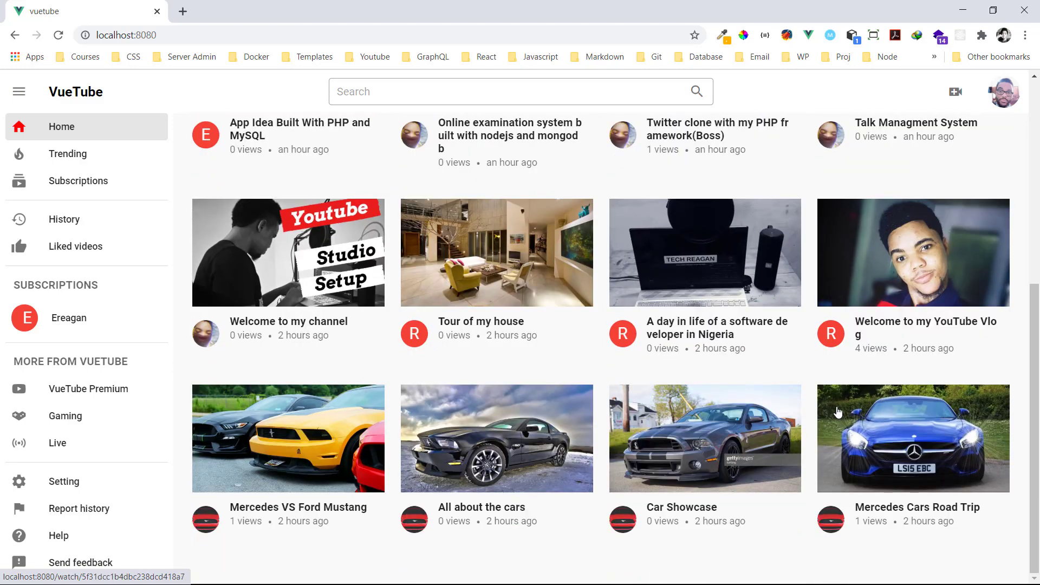
Step: Play the Twitter clone video and subscribe to the Tech Reagan channel
scroll(726, 301, up, 1)
click(694, 171)
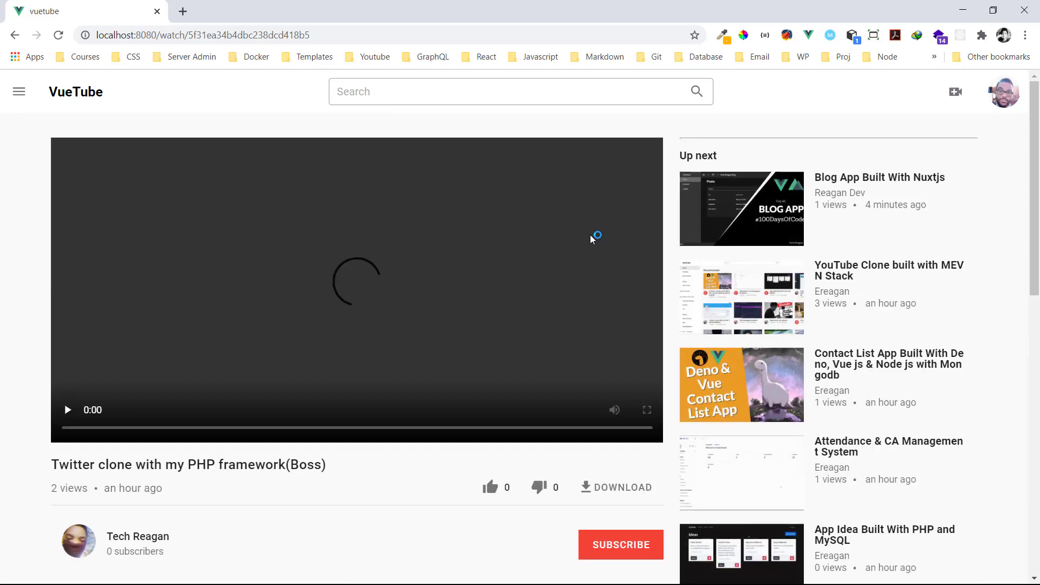
scroll(417, 373, down, 1)
scroll(417, 373, down, 1)
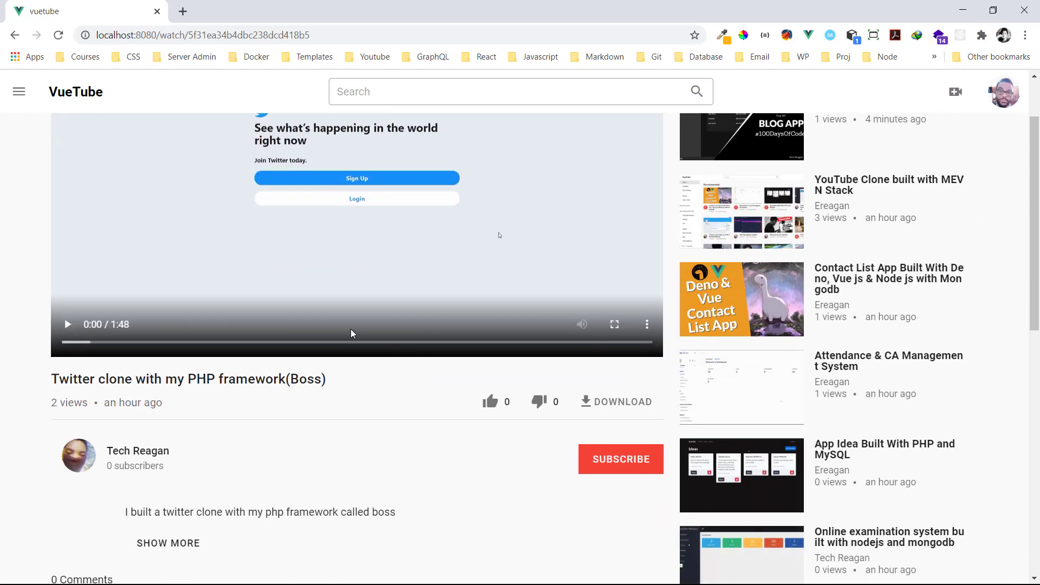
click(72, 327)
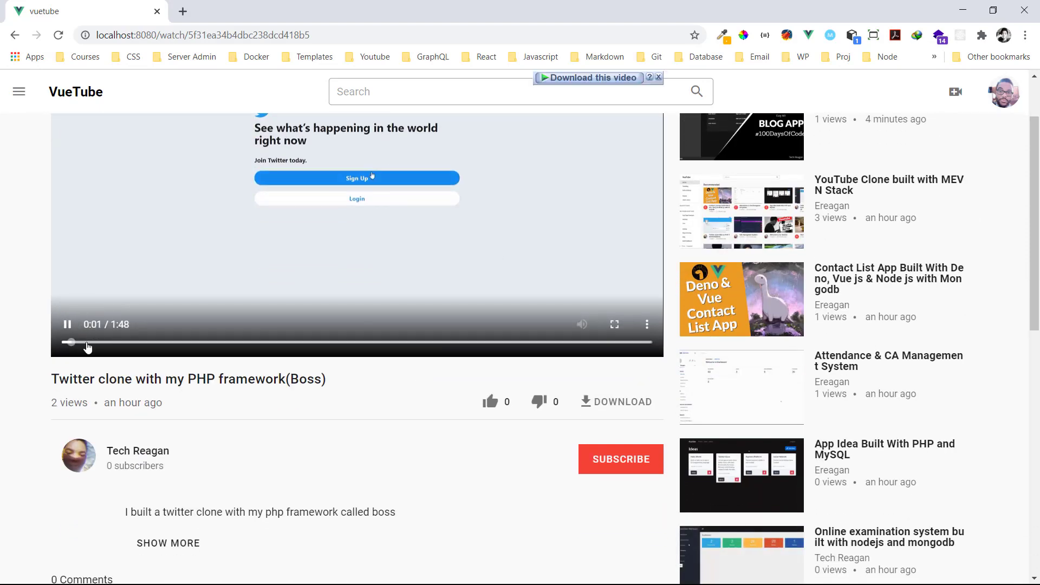
click(607, 458)
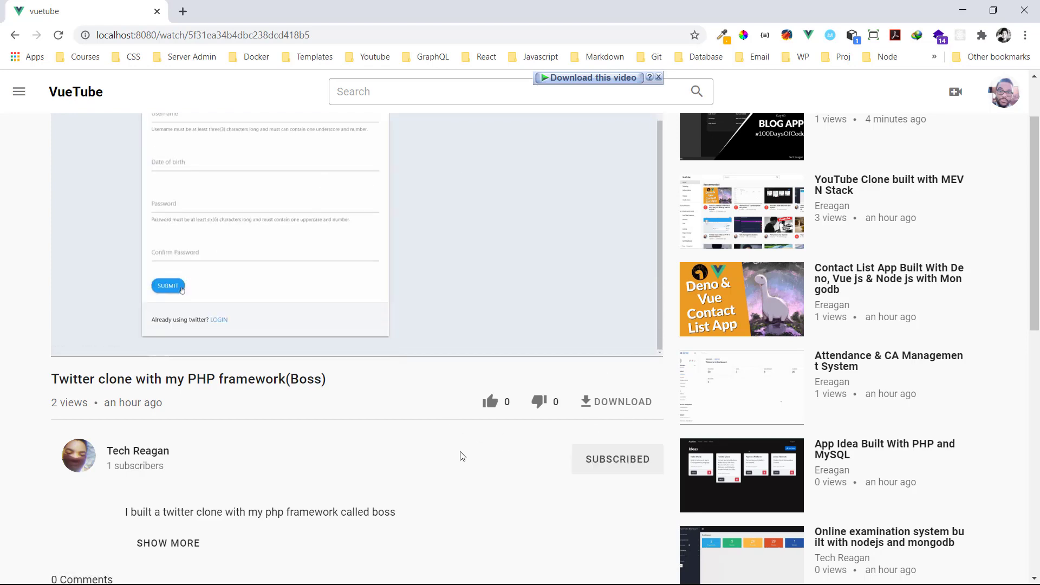
Step: Subscribe to Car Lovers from Mercedes Cars Road Trip, play to 0:04, then return Home
scroll(460, 454, up, 2)
scroll(931, 433, down, 15)
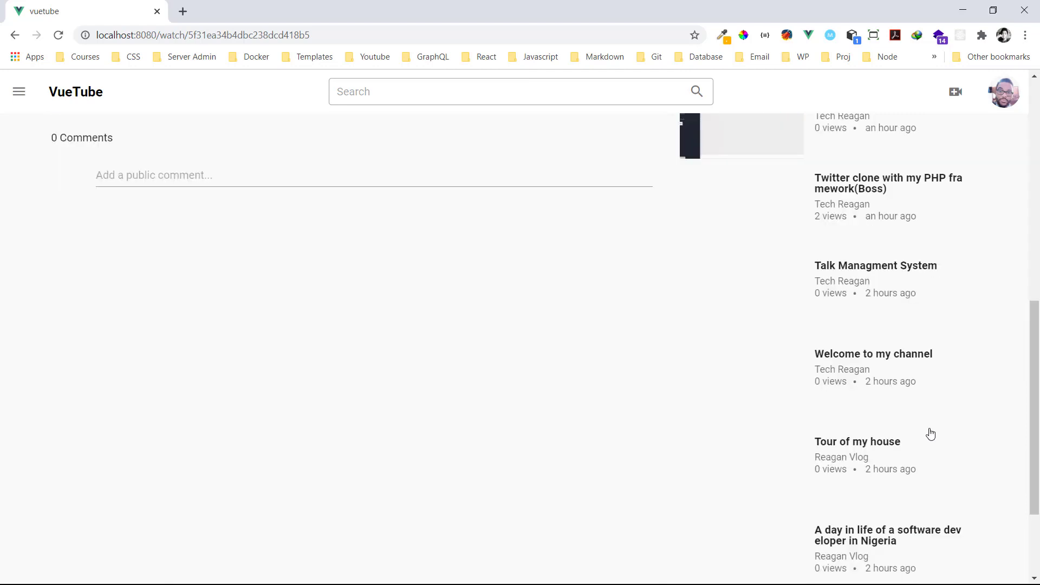
scroll(931, 433, down, 7)
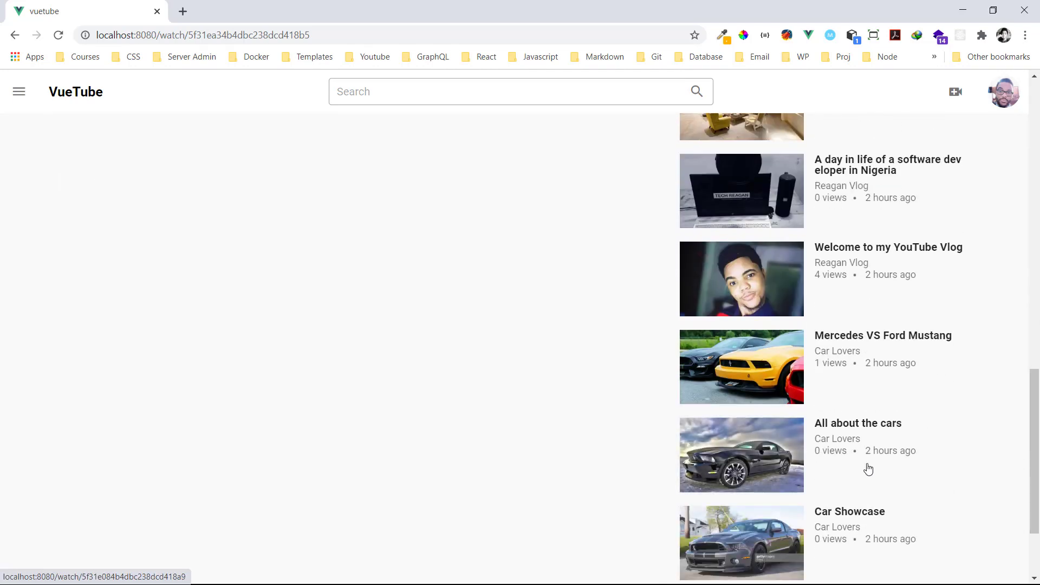
click(839, 484)
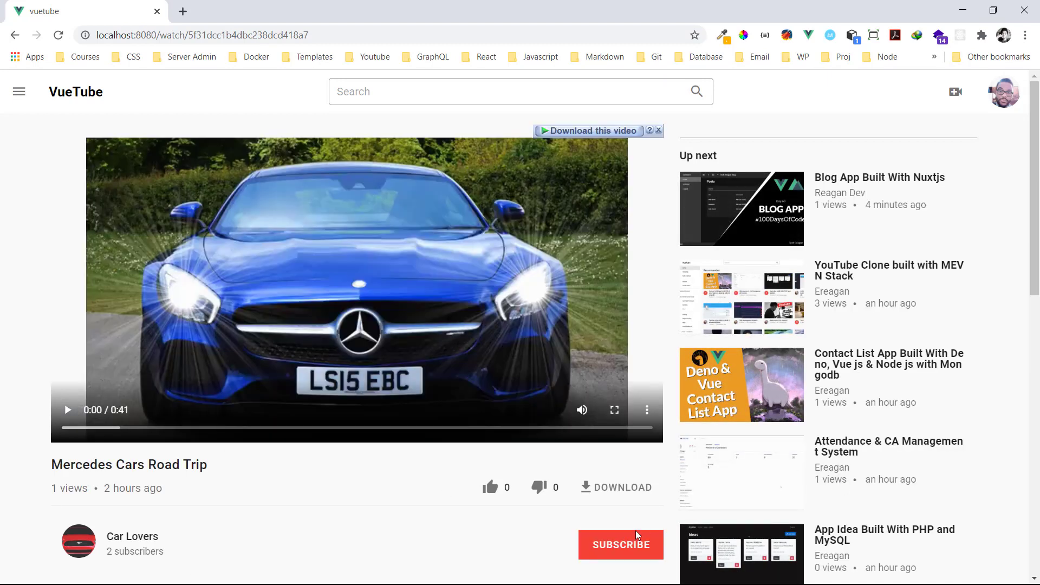
click(638, 536)
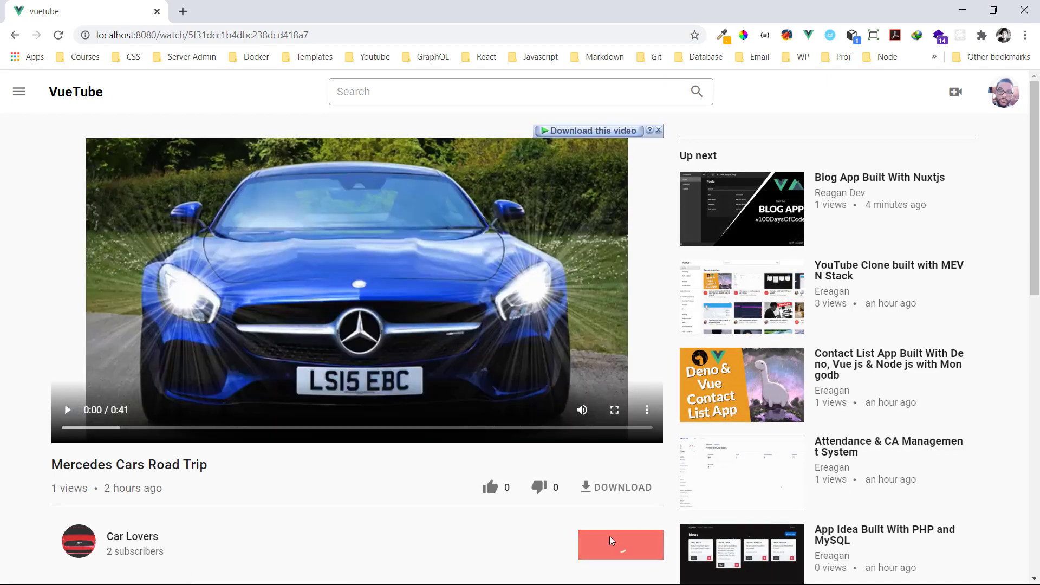
click(69, 412)
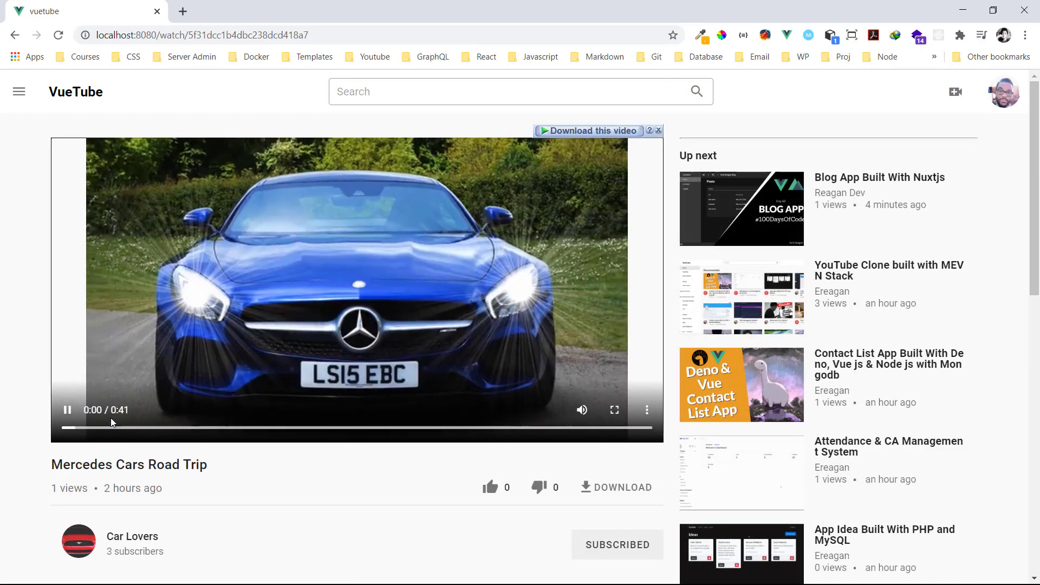
click(115, 428)
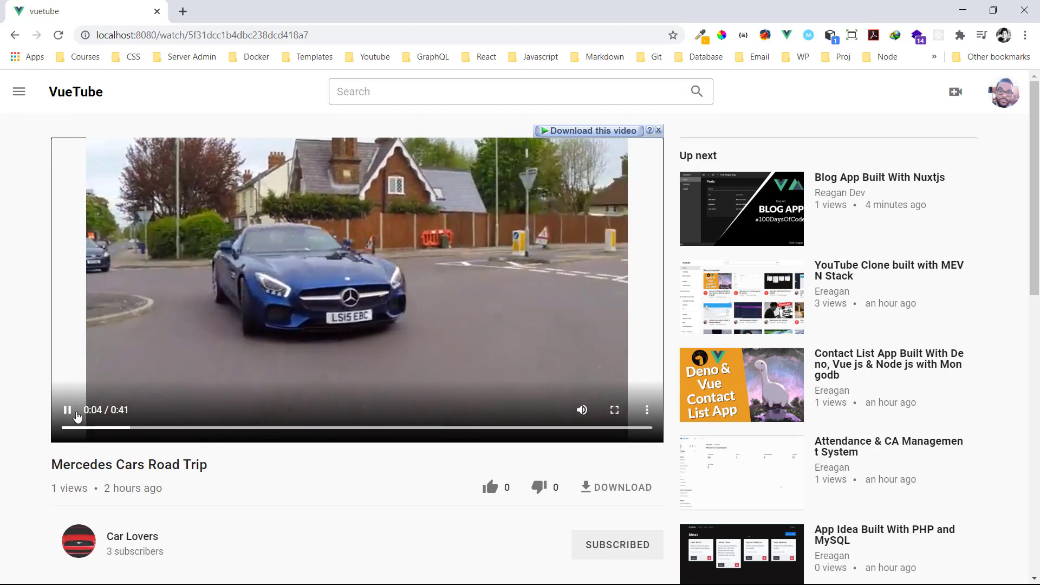
click(238, 336)
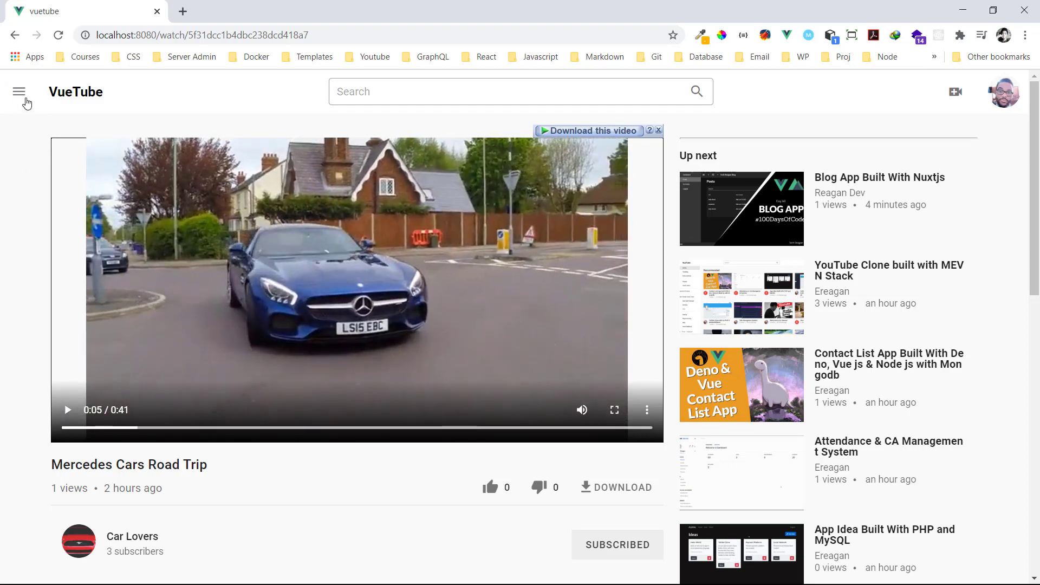
click(20, 93)
click(84, 114)
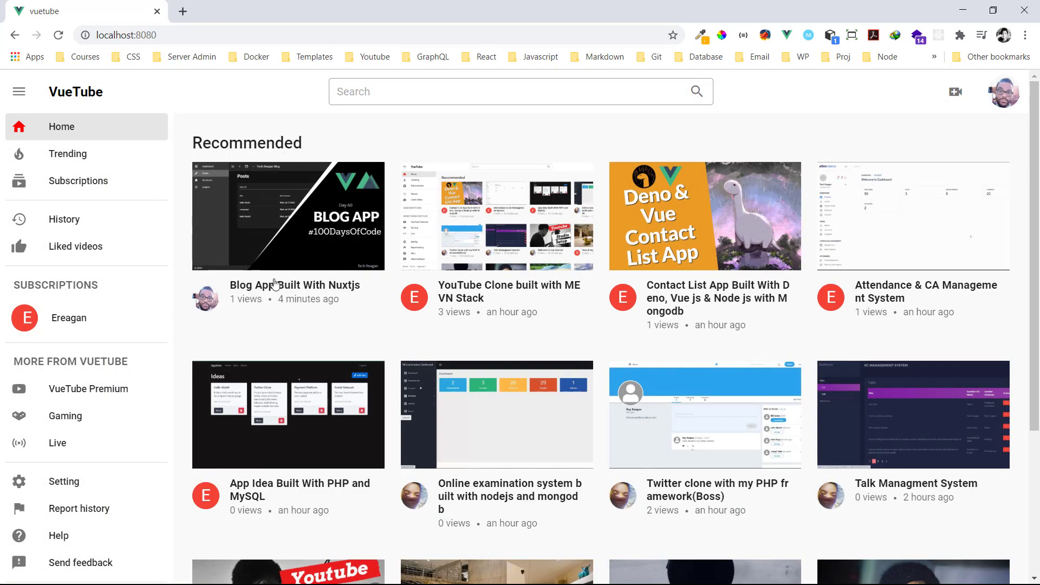
Step: View the Blog App Built With Nuxtjs video, then open VueTube Studio's Videos list
click(212, 236)
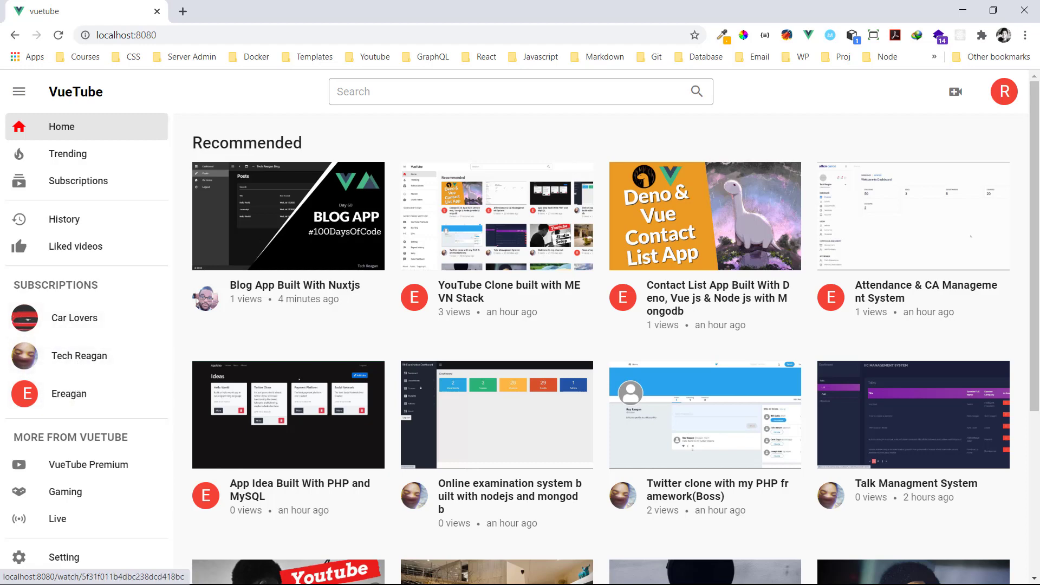
click(1004, 99)
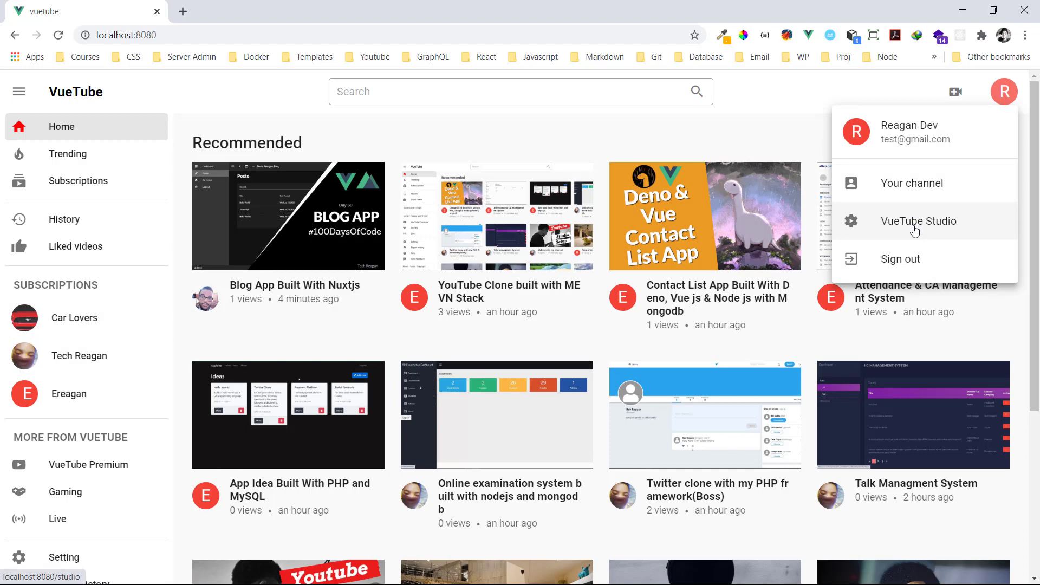
click(915, 231)
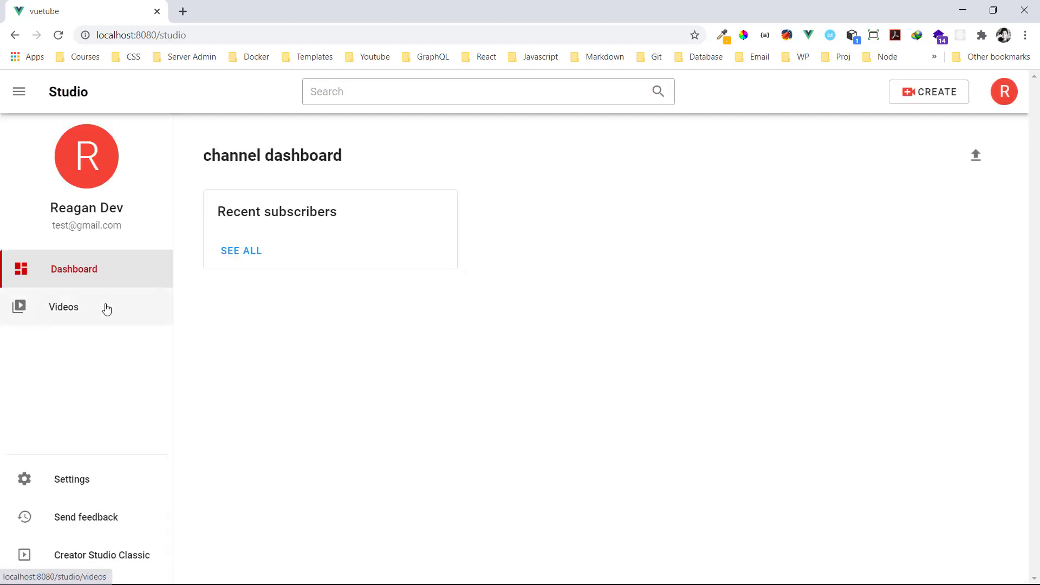
click(106, 307)
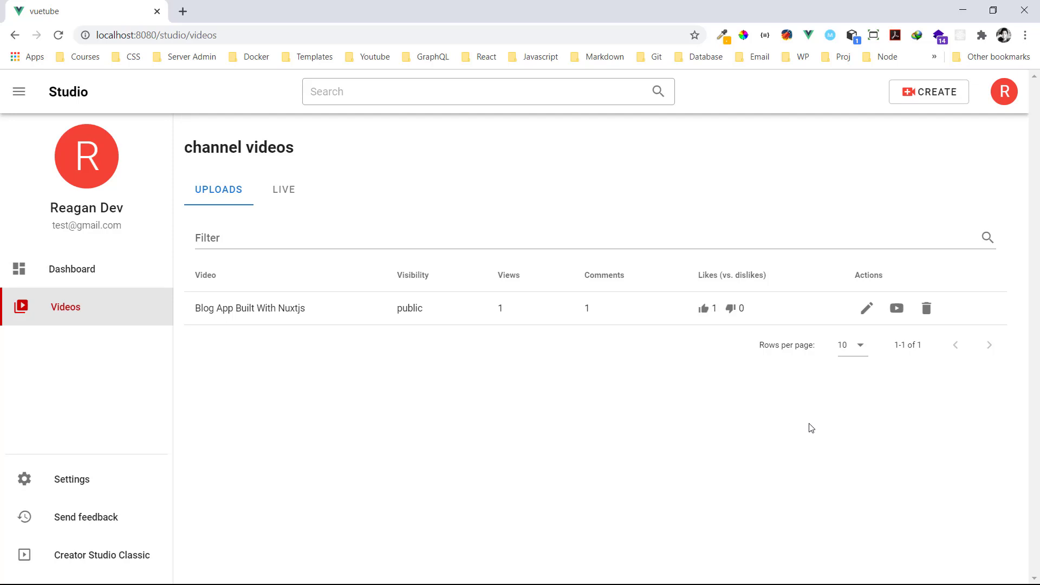
Step: Edit the blog video's title and capitalise 'Blog App' in its description
click(866, 307)
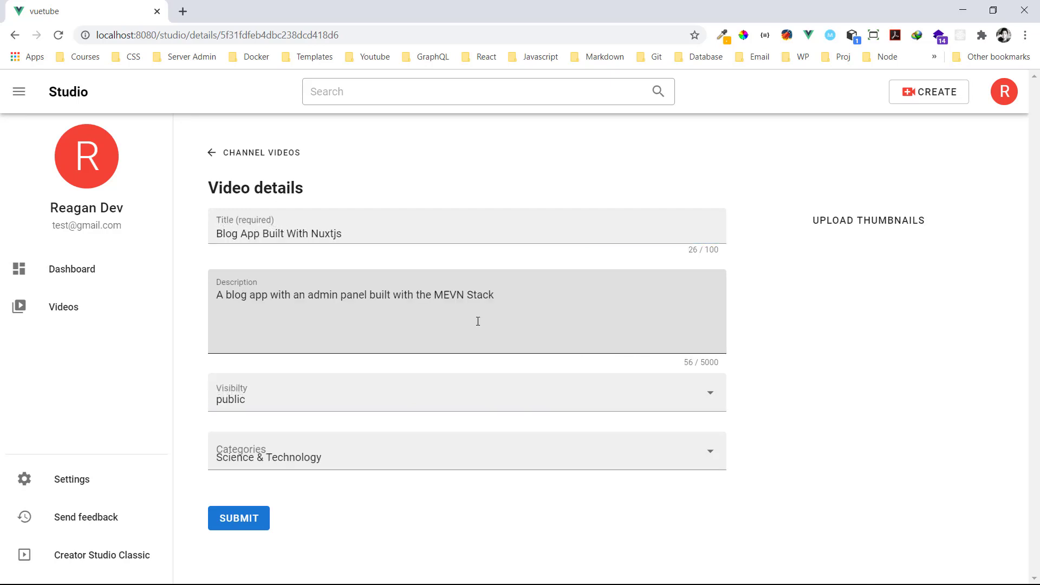
click(377, 234)
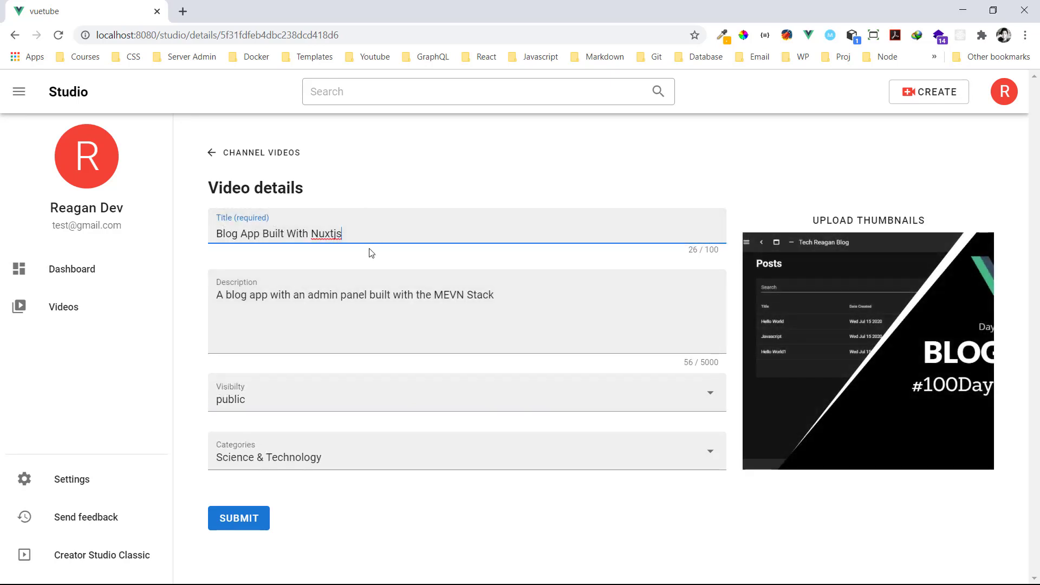
key(BackSpace)
key(BackSpace)
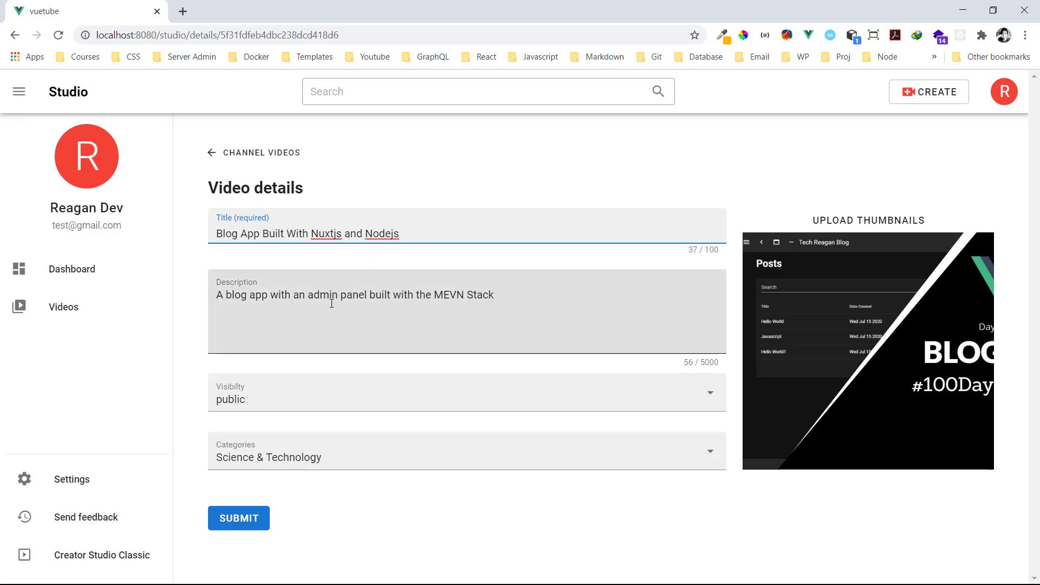
click(232, 296)
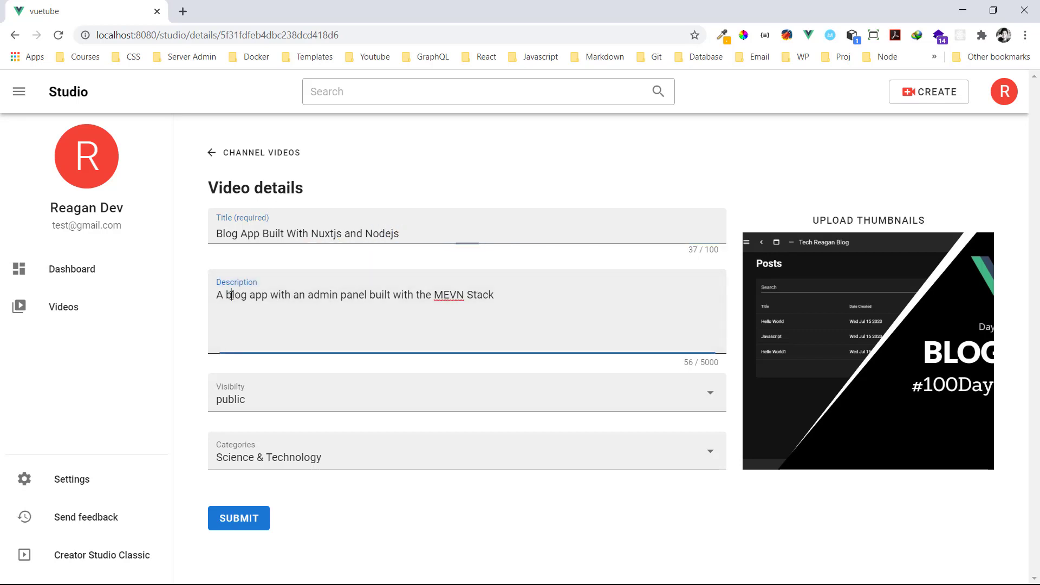
key(BackSpace)
text(B)
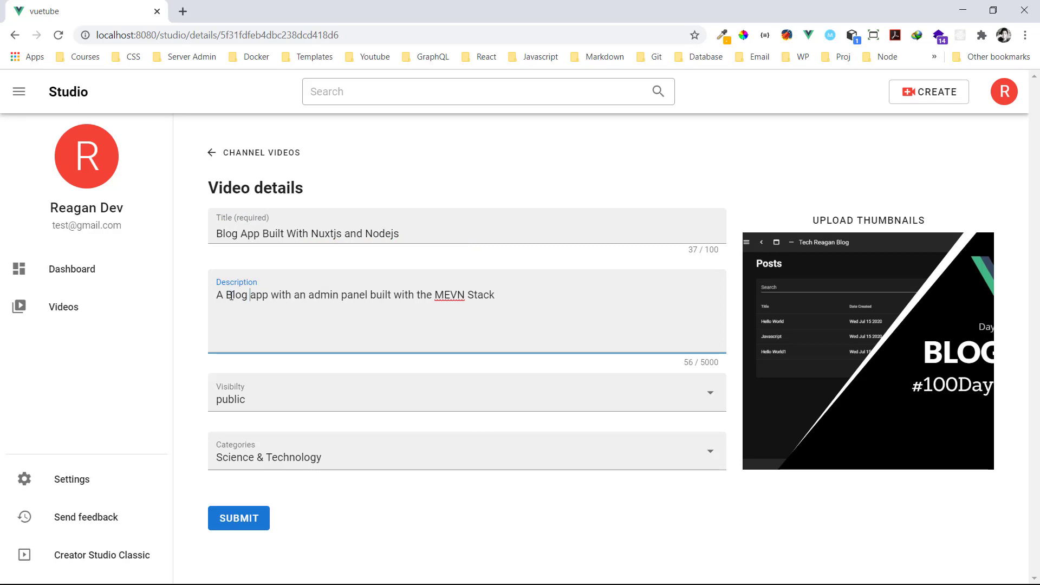
key(BackSpace)
text(A)
click(320, 371)
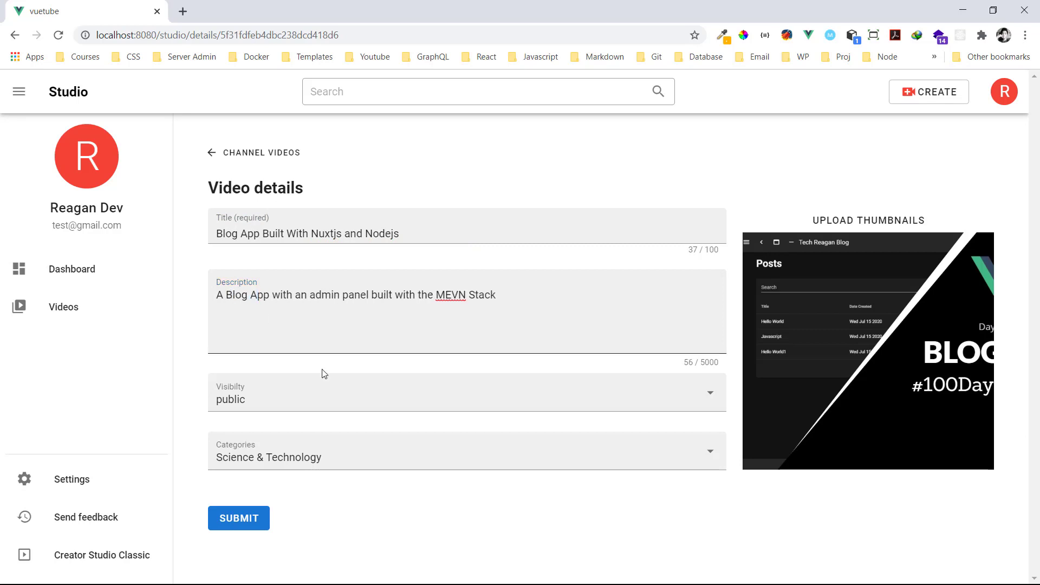
Step: Keep visibility Public, skip the thumbnail upload, and submit the edited details
click(300, 400)
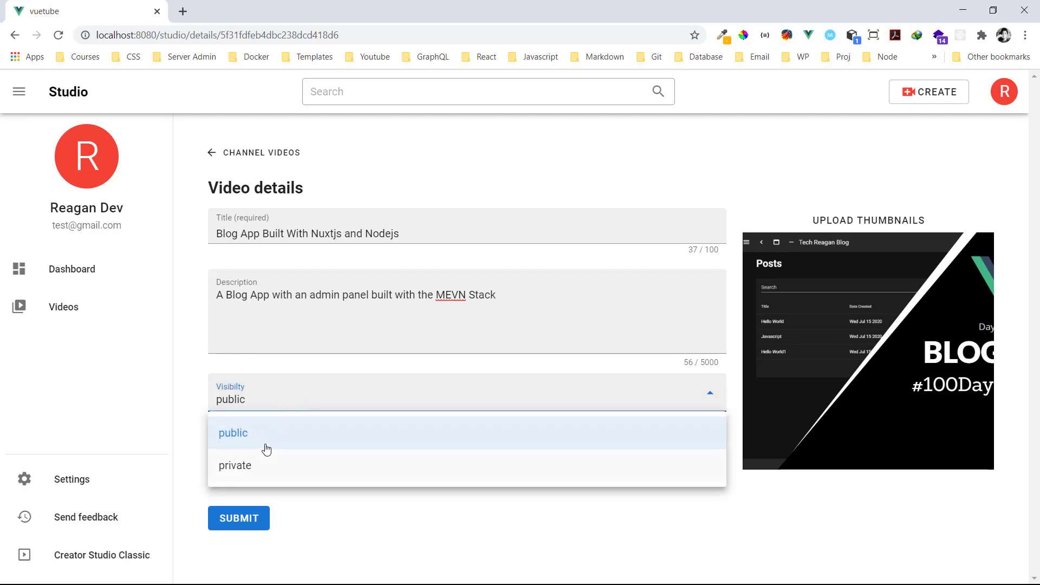
click(309, 363)
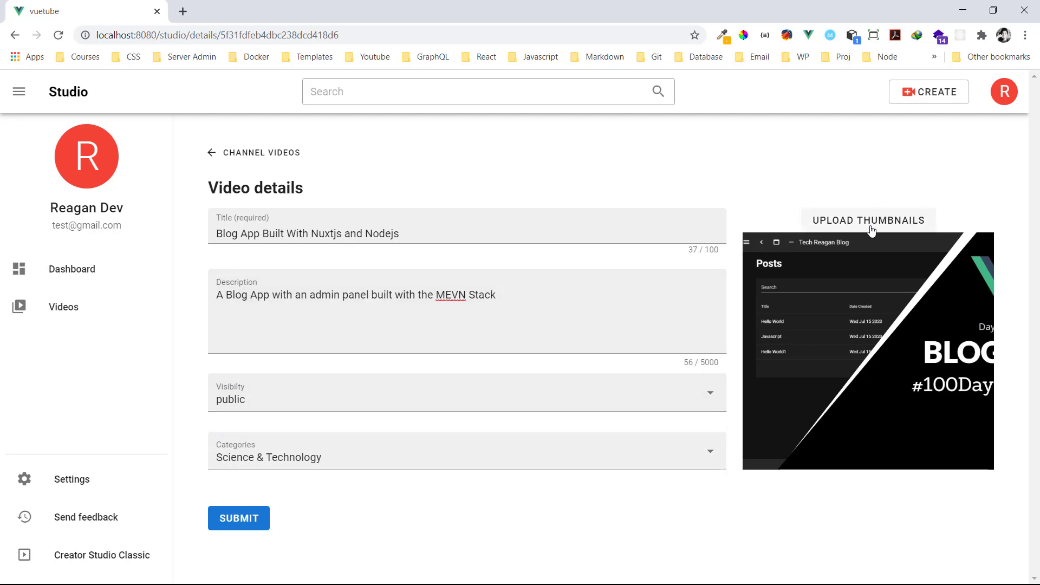
click(871, 230)
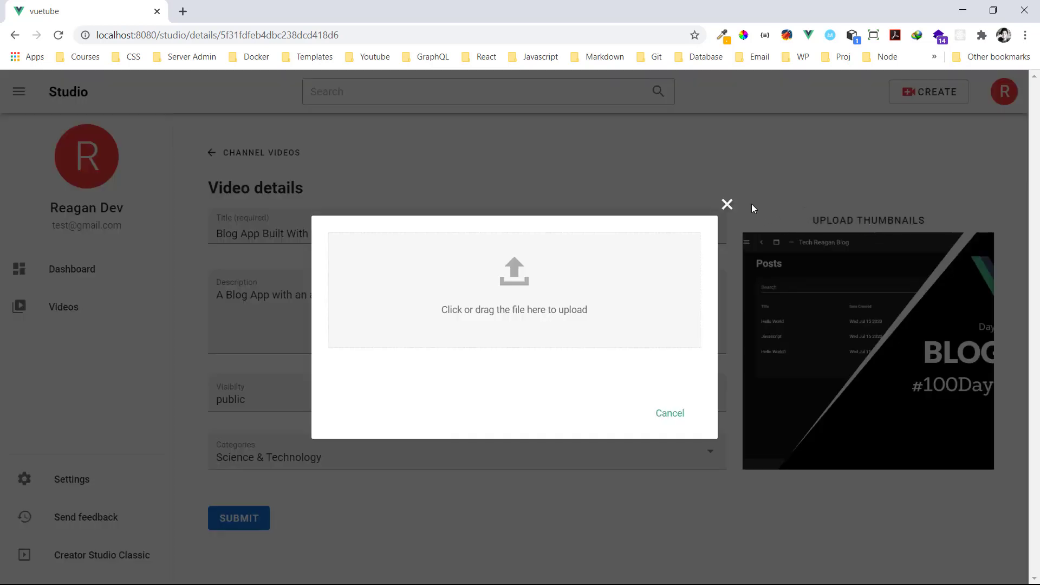
click(728, 204)
click(262, 517)
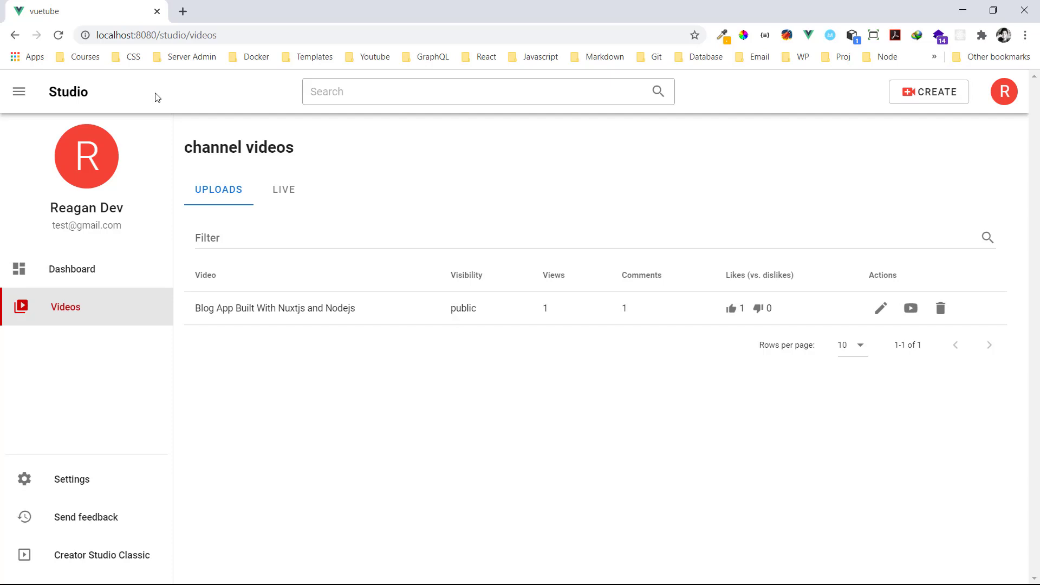
click(27, 93)
click(27, 94)
Step: Restore and narrow the browser window to preview VueTube's mobile layout
click(991, 10)
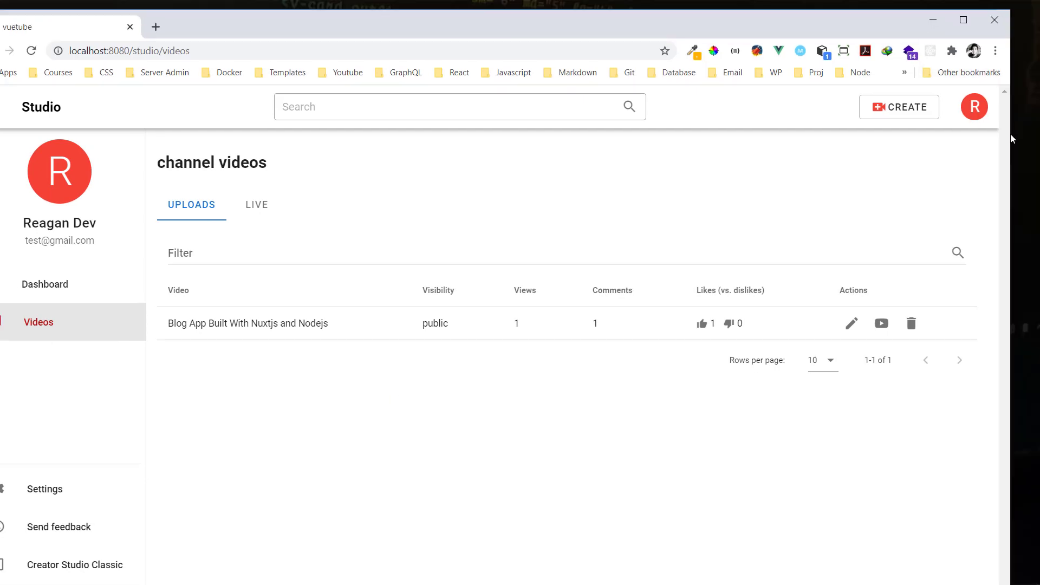
drag(645, 15, 674, 11)
drag(1036, 169, 339, 169)
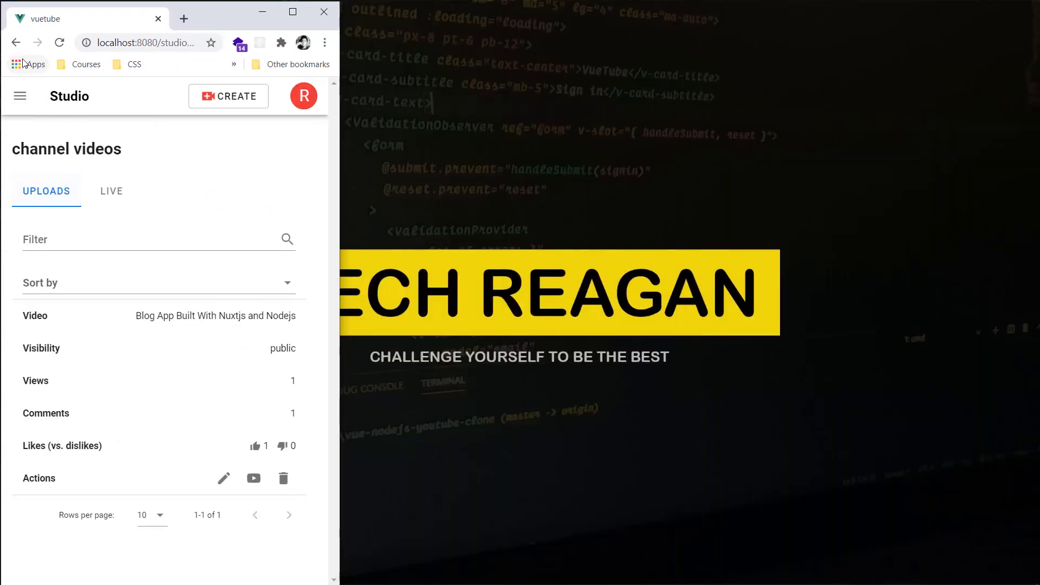
click(21, 99)
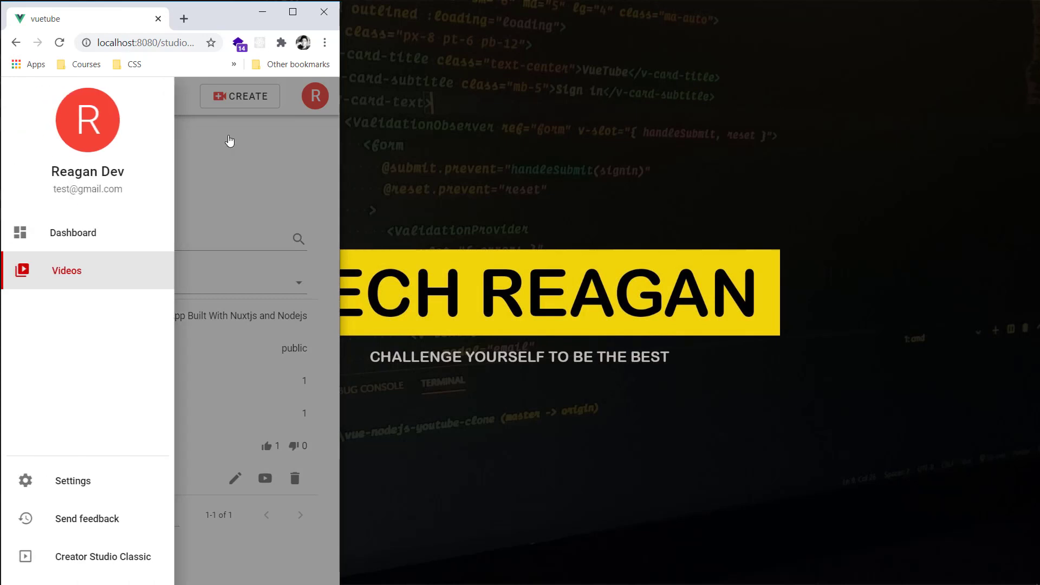
click(248, 151)
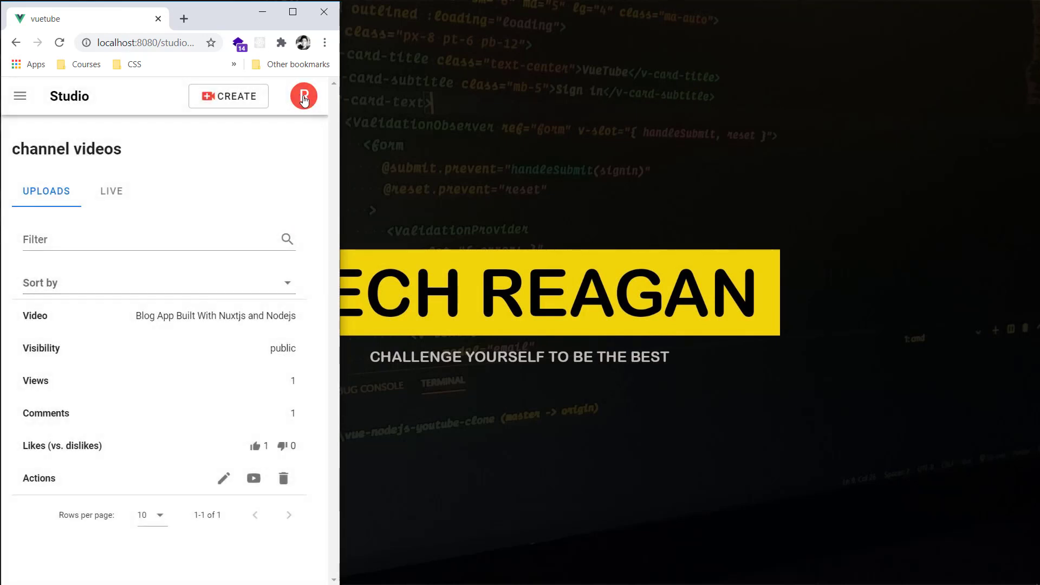
Step: Visit the channel page, return to the home feed, and widen the browser window
click(302, 95)
click(247, 203)
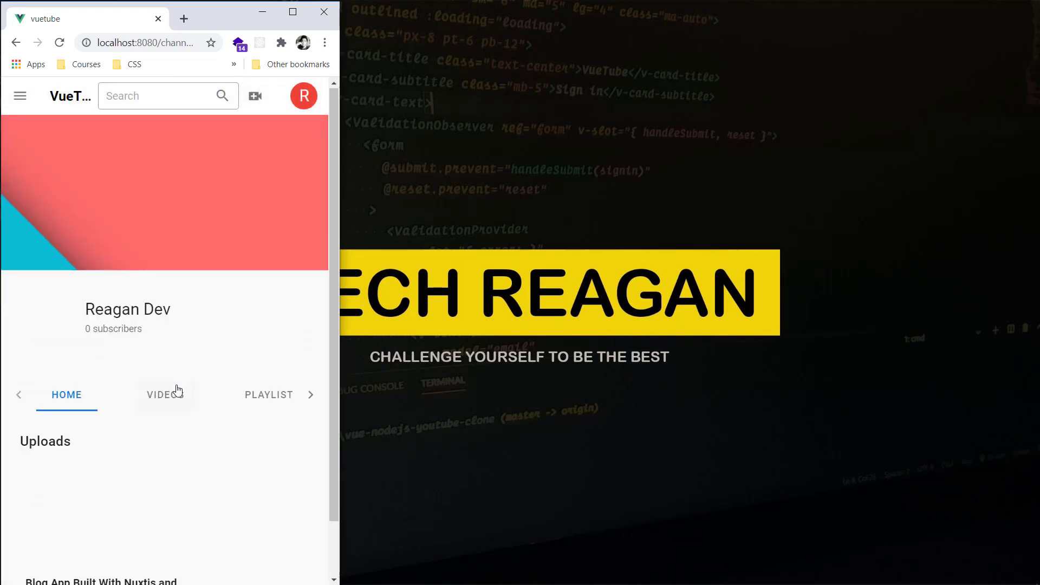
click(20, 96)
click(51, 119)
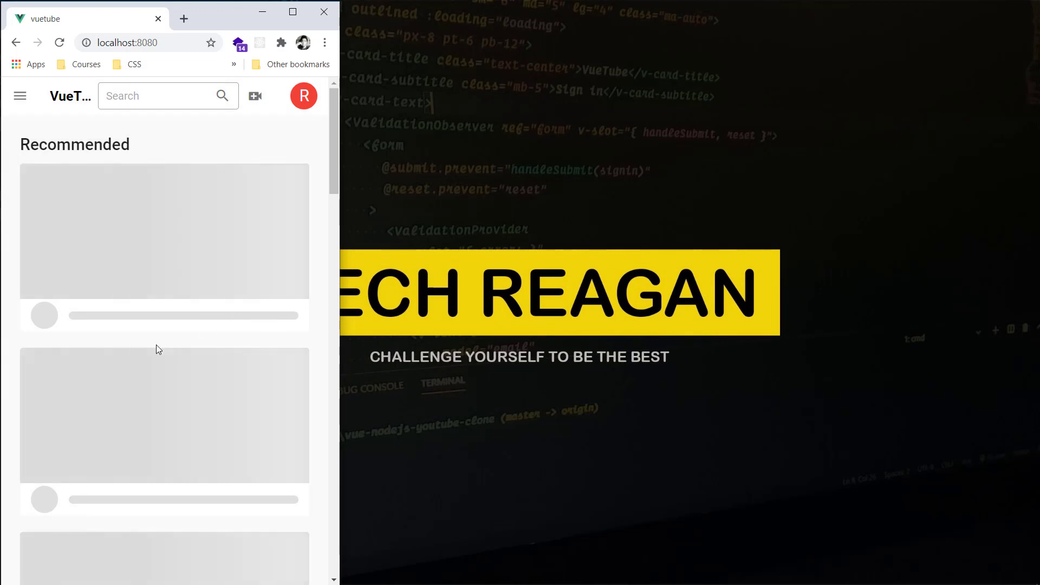
scroll(206, 368, down, 8)
scroll(206, 367, up, 5)
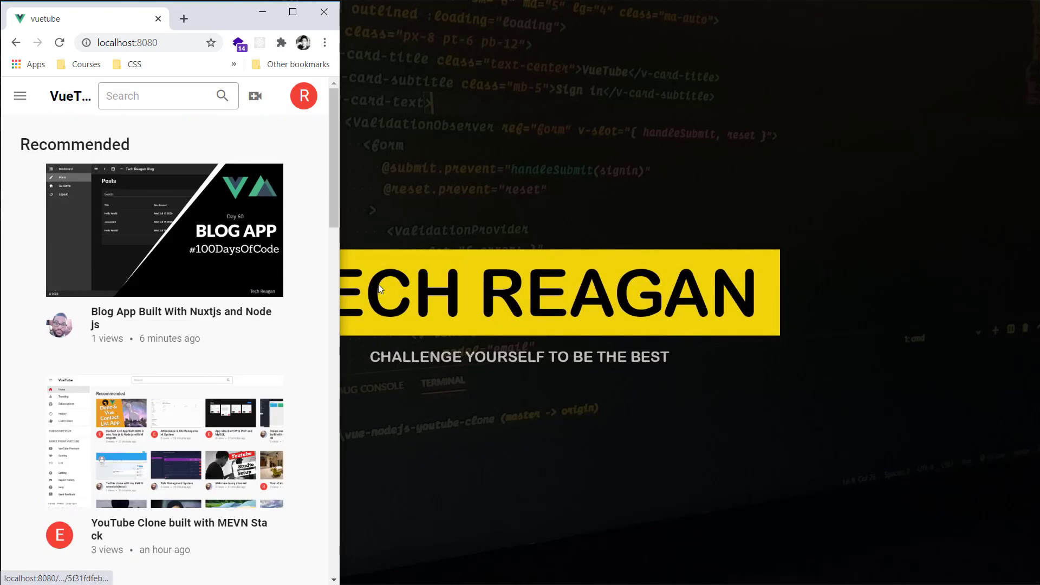
drag(341, 292, 945, 329)
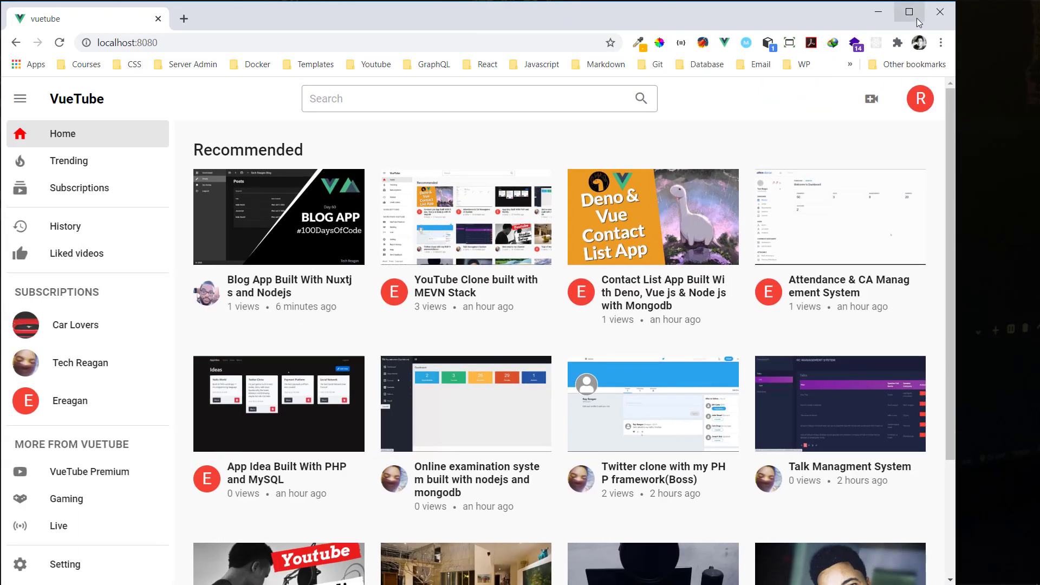
Step: Maximize the browser, open the Blog App video, and delete its 'Nice video' comment
click(914, 16)
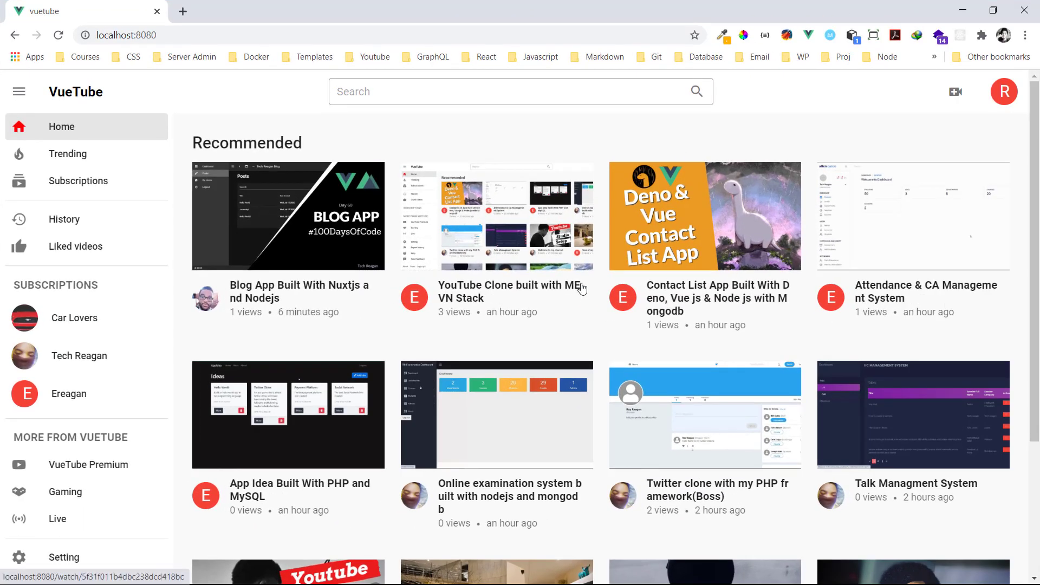
click(289, 238)
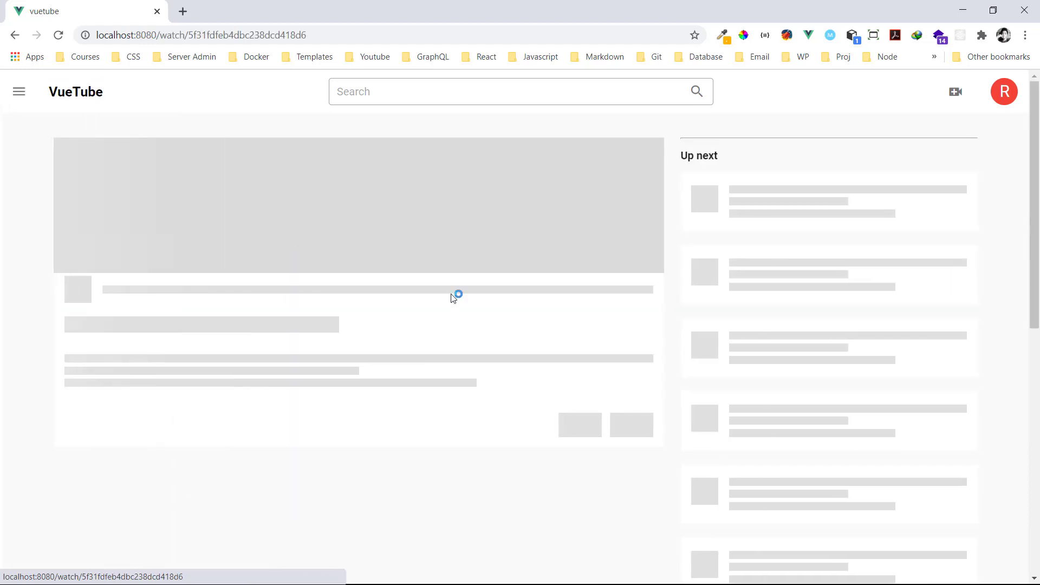
scroll(564, 362, down, 8)
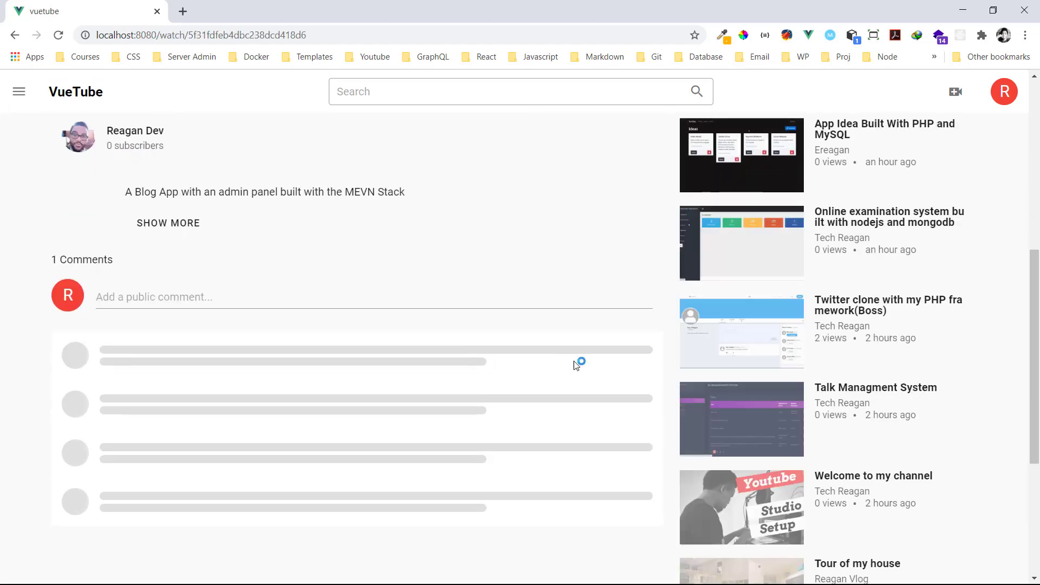
click(639, 355)
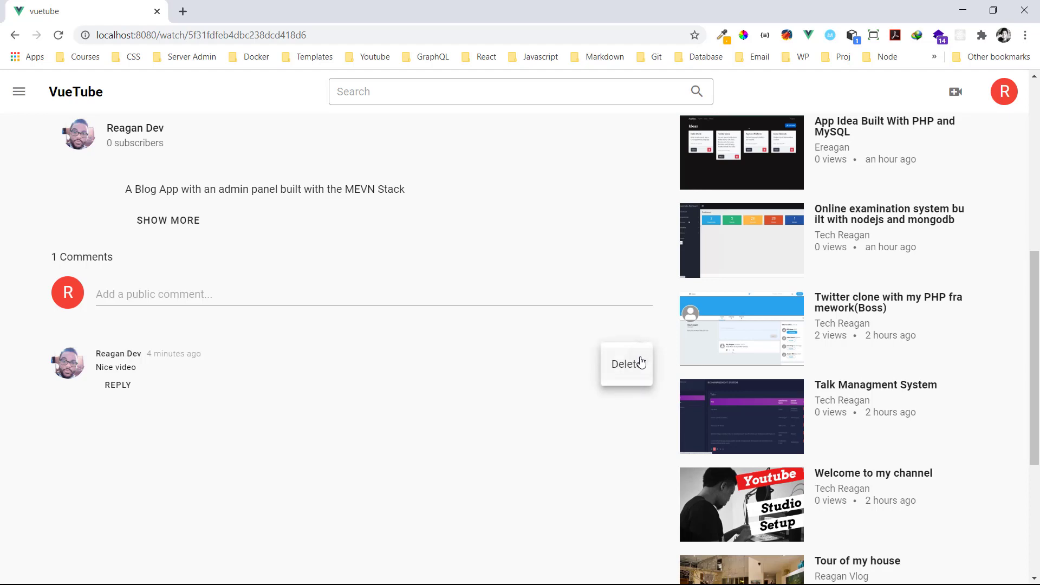
click(621, 367)
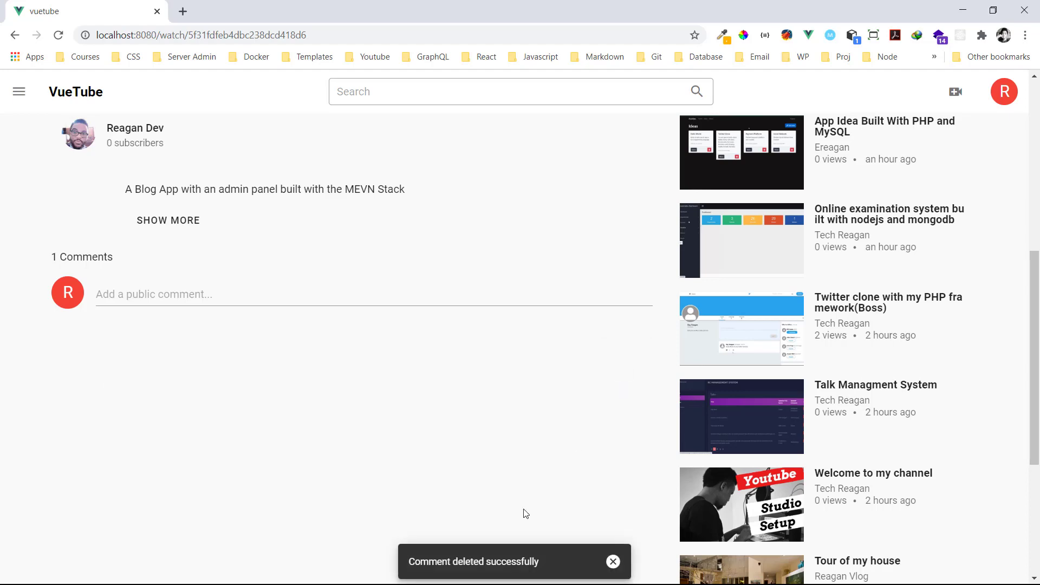
scroll(547, 376, up, 8)
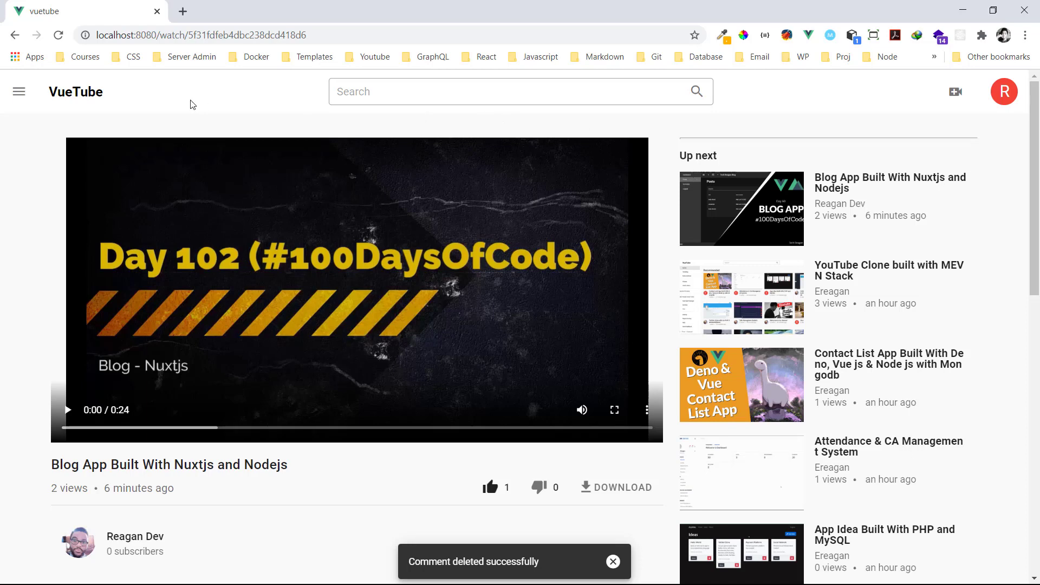
Step: Open Your channel from the account menu, then return to the Home feed
click(1003, 92)
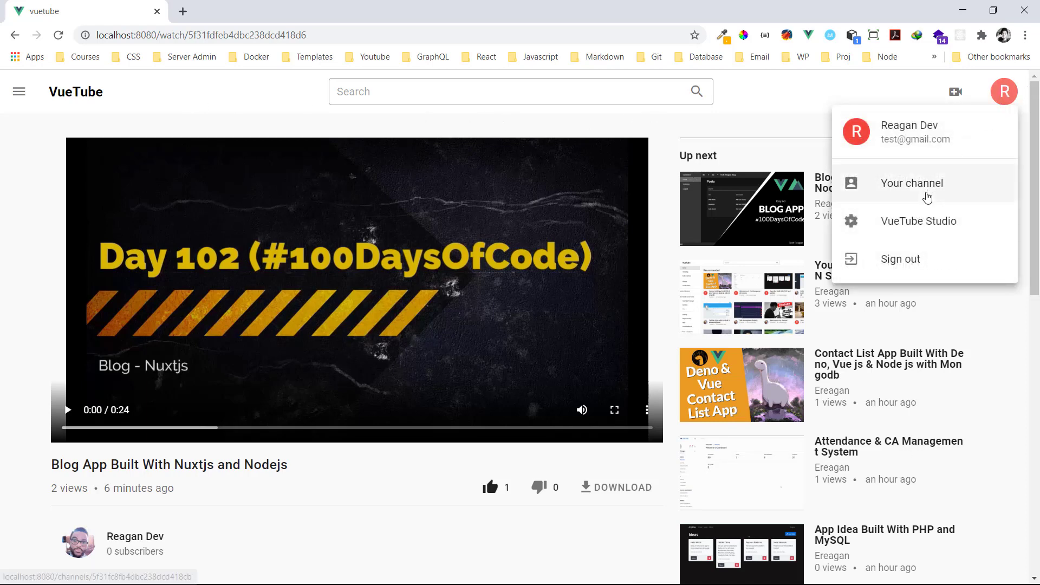
click(921, 201)
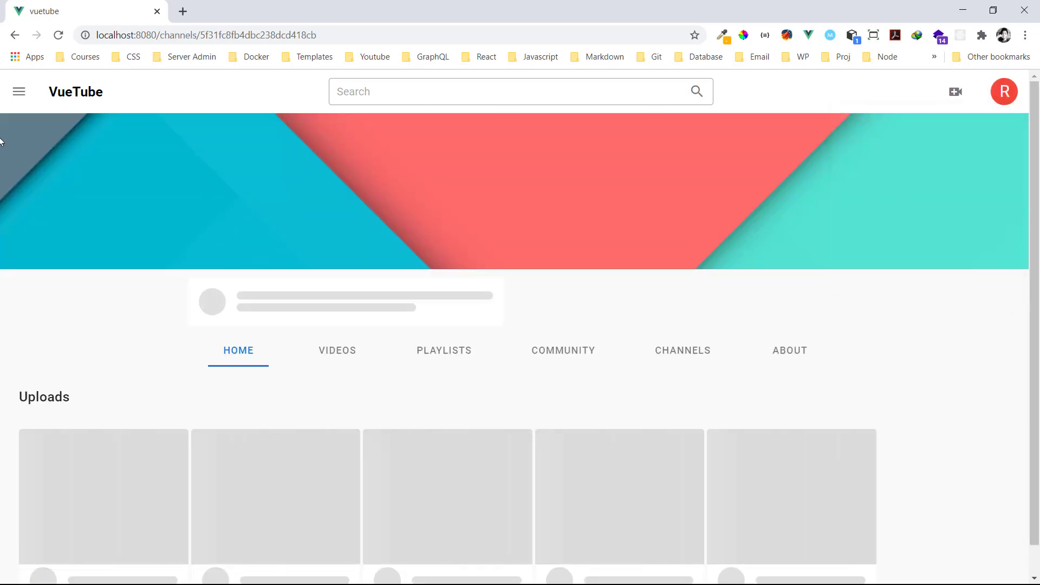
click(19, 93)
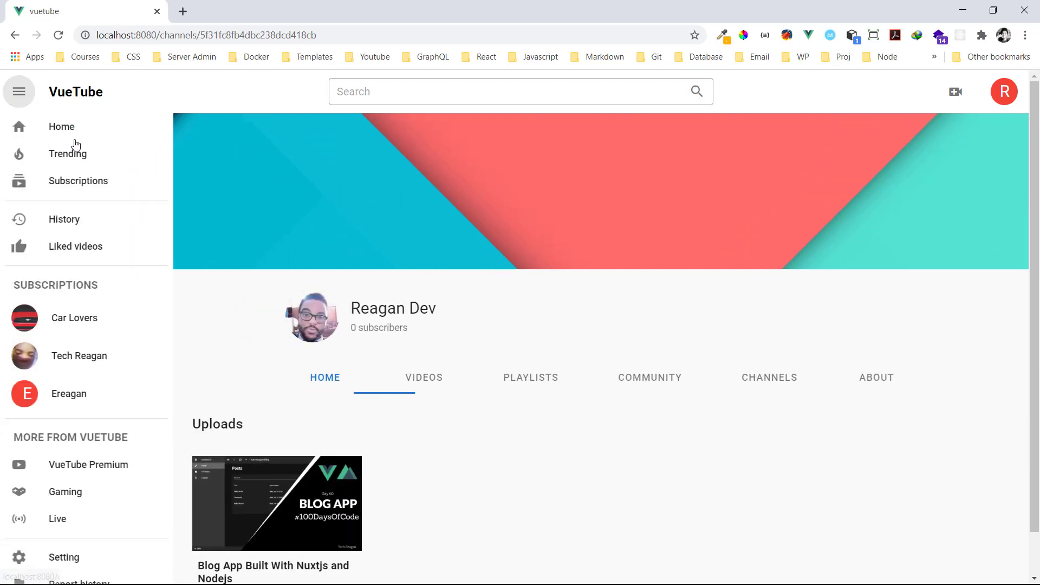
click(68, 138)
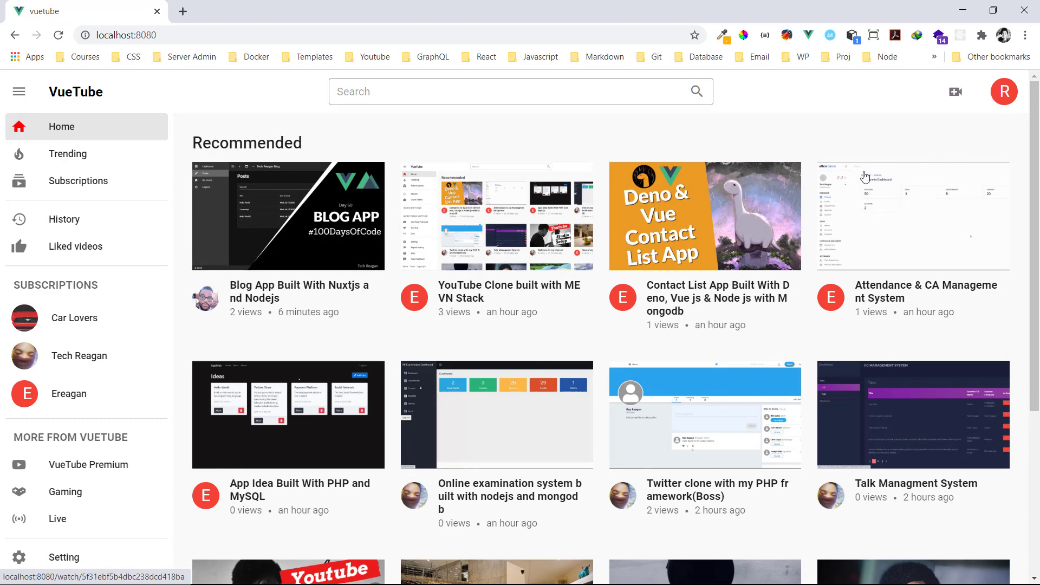
click(1004, 91)
Step: Open the VueTube Studio videos list and set Rows per page to 5
click(891, 224)
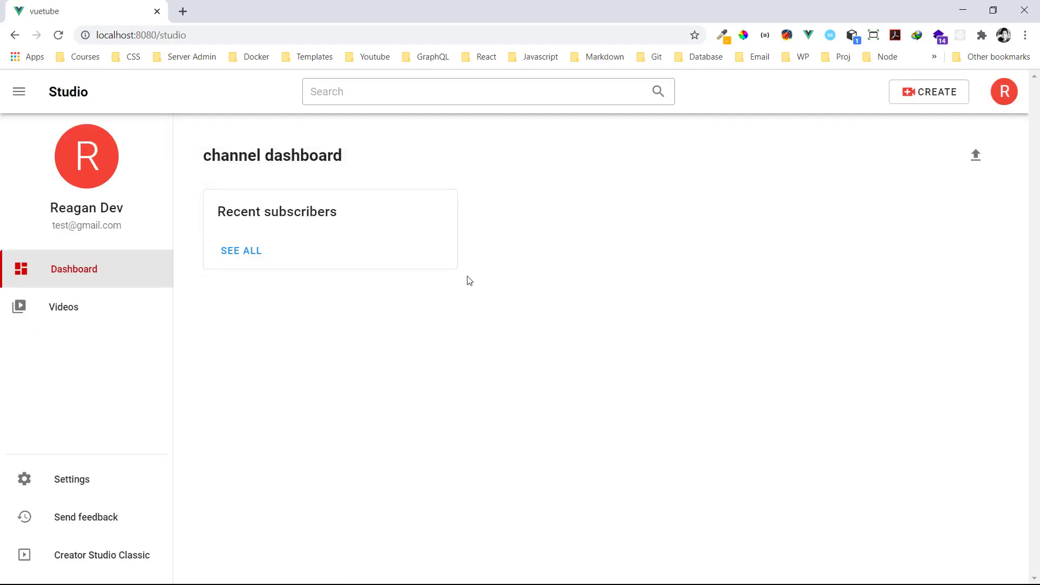
click(65, 307)
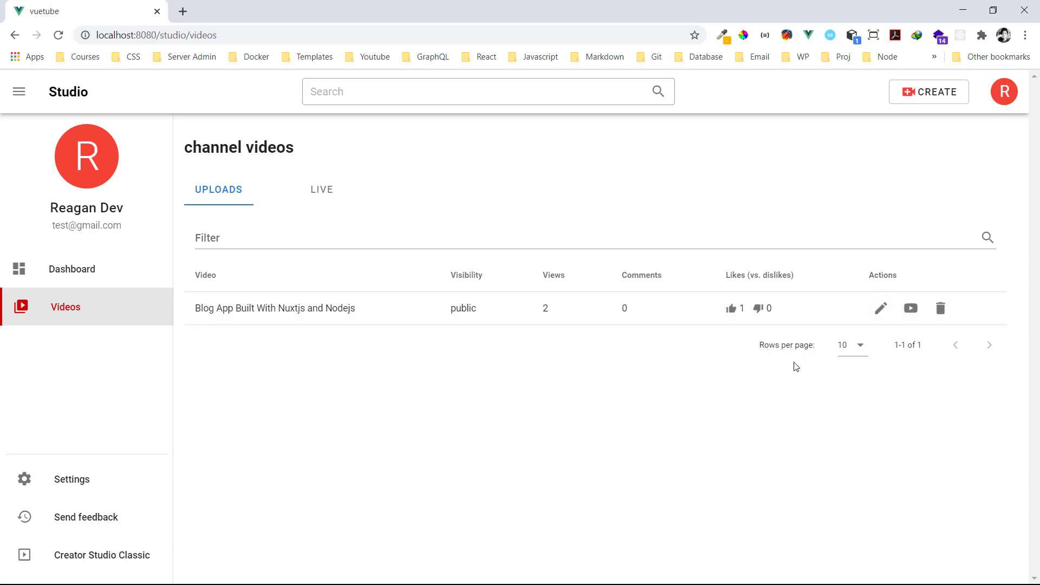
click(849, 346)
click(852, 378)
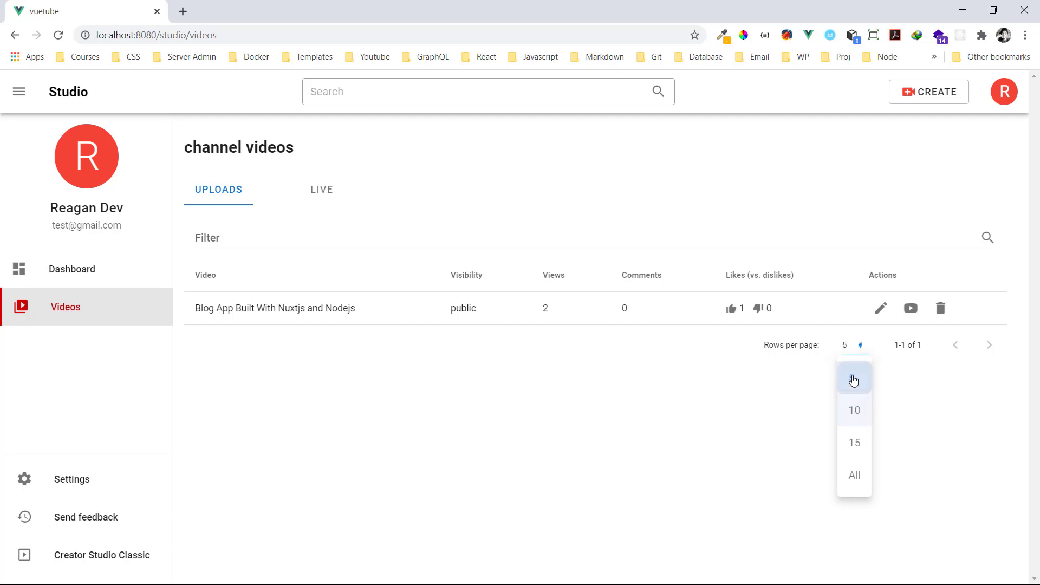
click(854, 354)
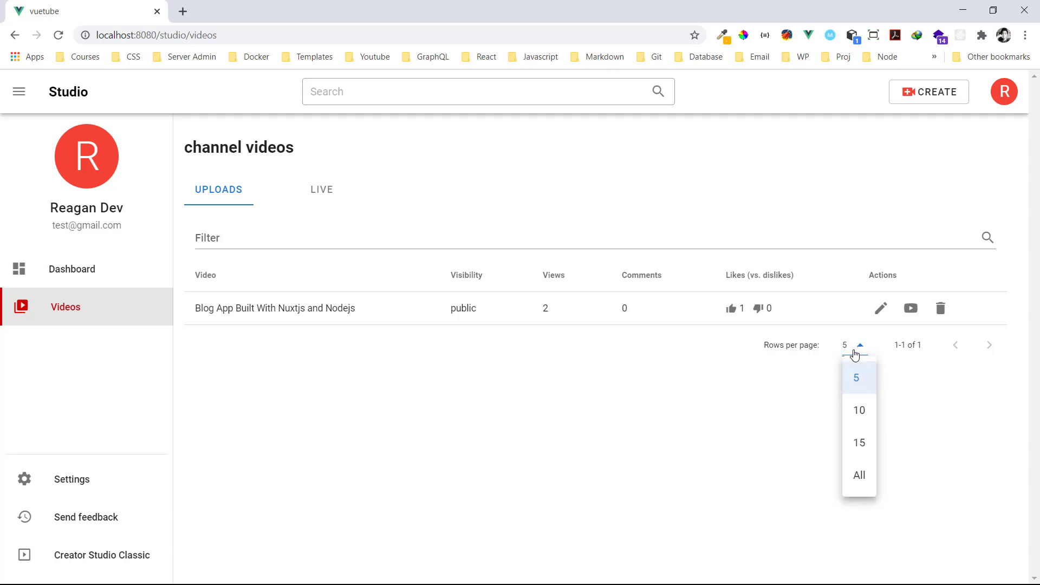
click(686, 378)
Step: Sort the videos list by the Video title column
click(270, 242)
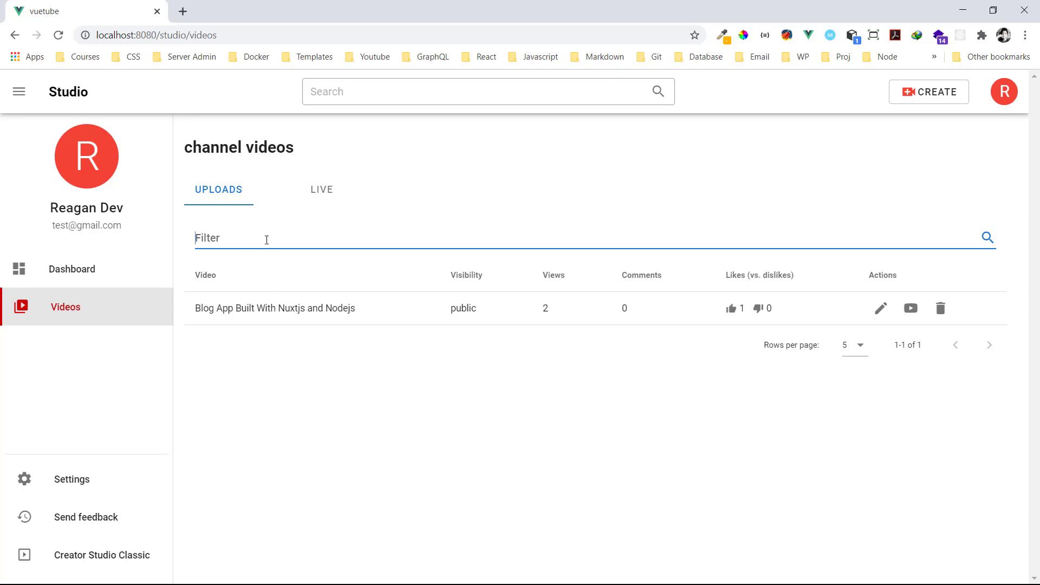
click(255, 280)
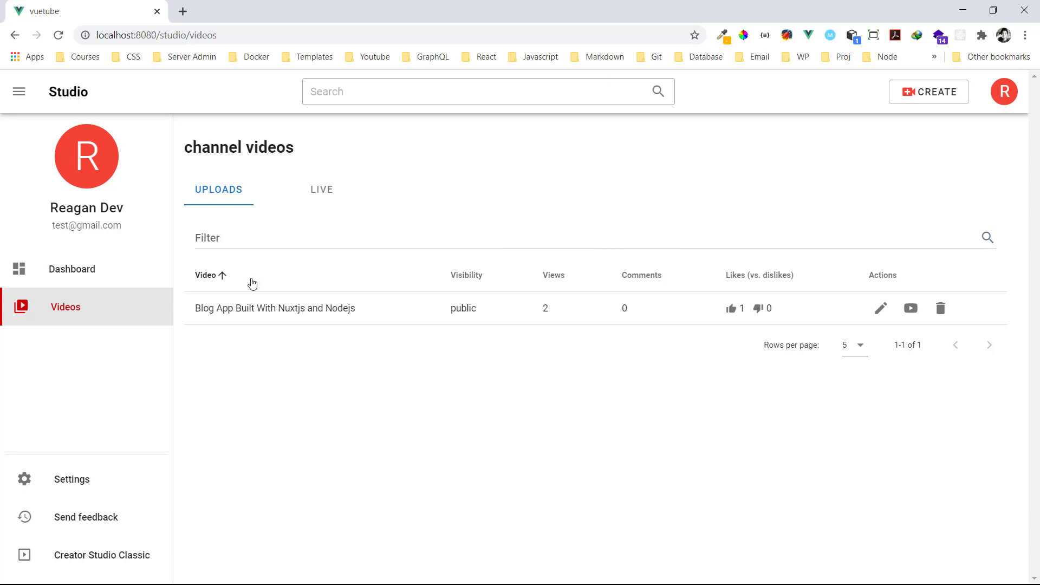
click(472, 275)
click(263, 279)
Step: Delete the Blog App Built With Nuxtjs and Nodejs video forever
click(940, 308)
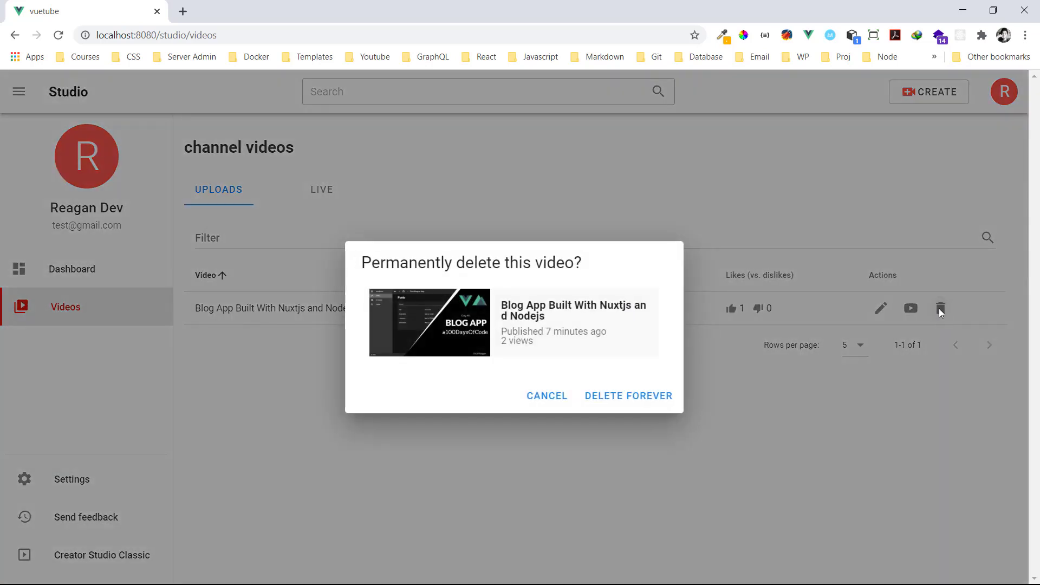
click(621, 397)
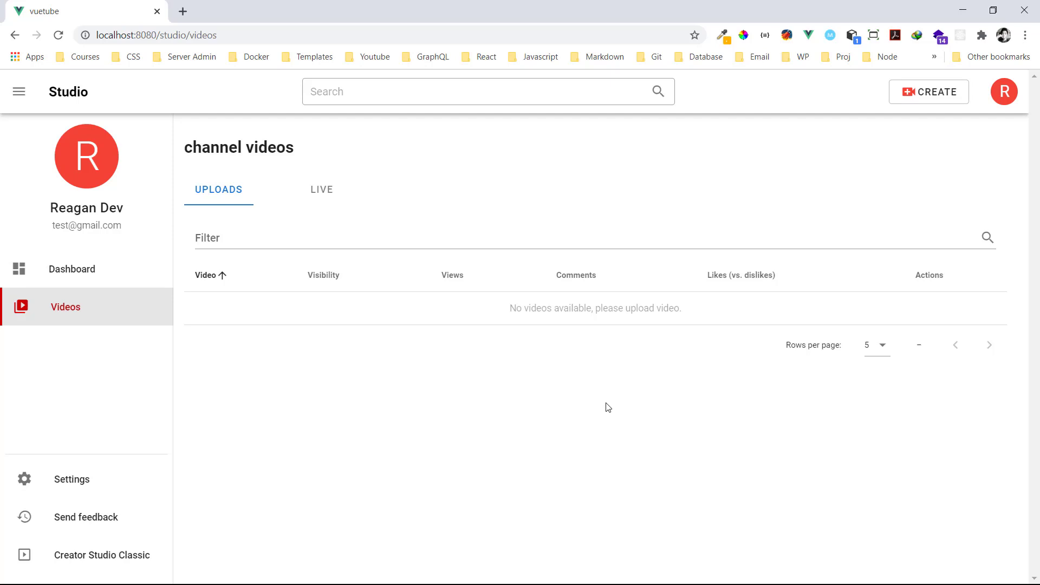
Step: Load the youtube-clone-nodejs-api GitHub repo in a new tab and scroll through its README
click(182, 12)
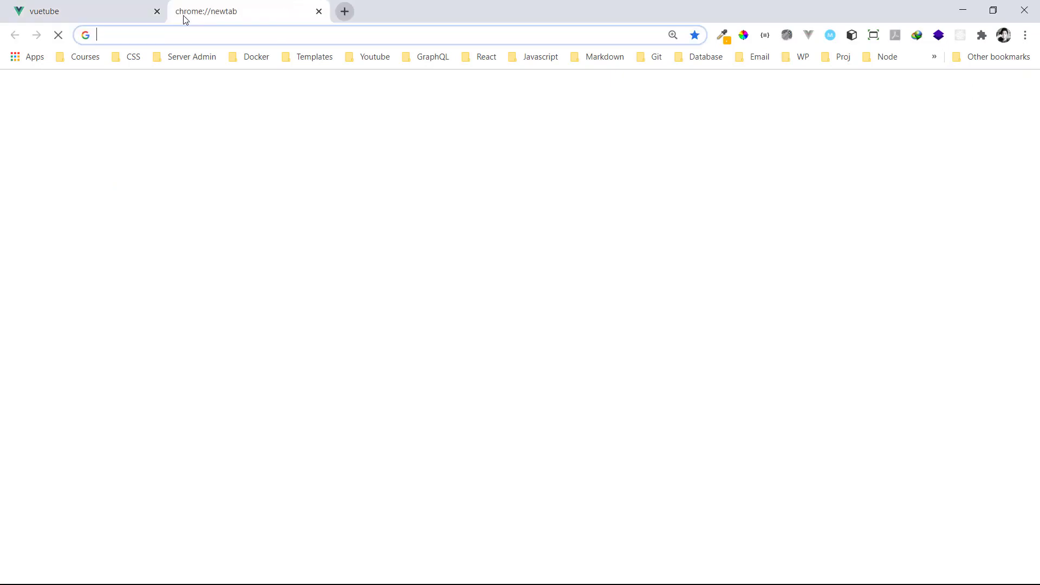
click(203, 35)
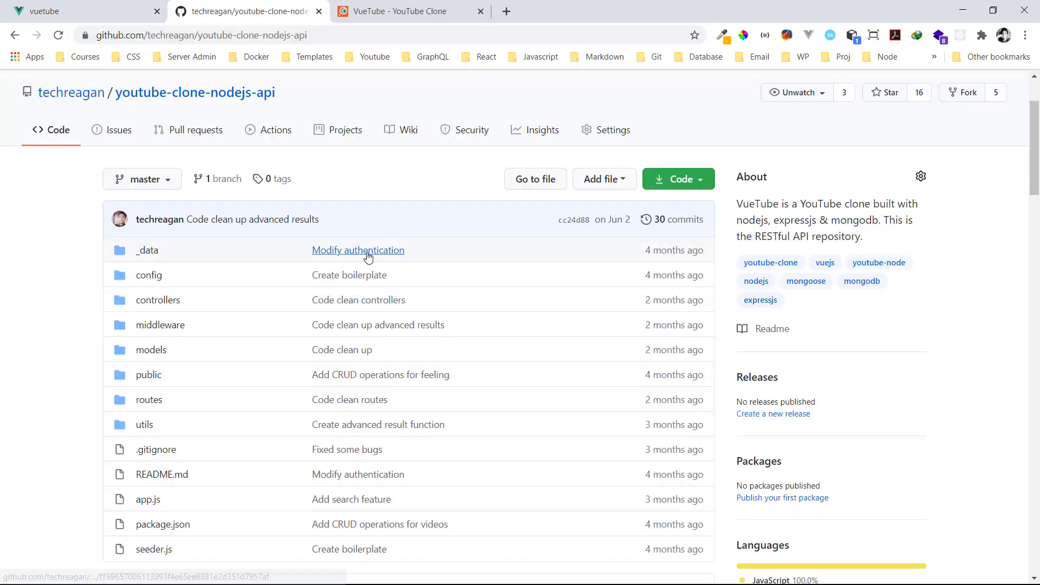
scroll(392, 234, down, 8)
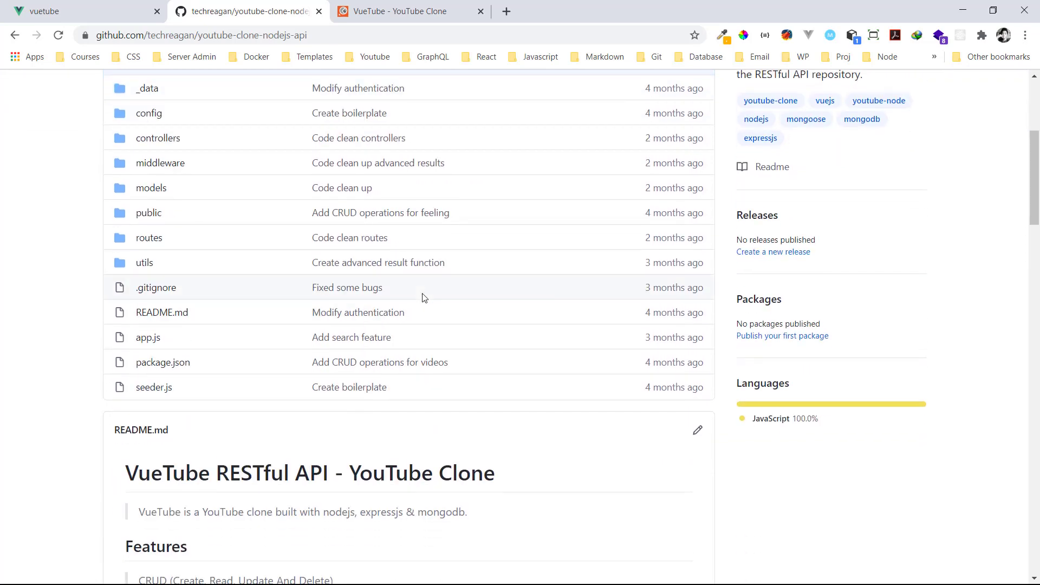
scroll(424, 298, down, 3)
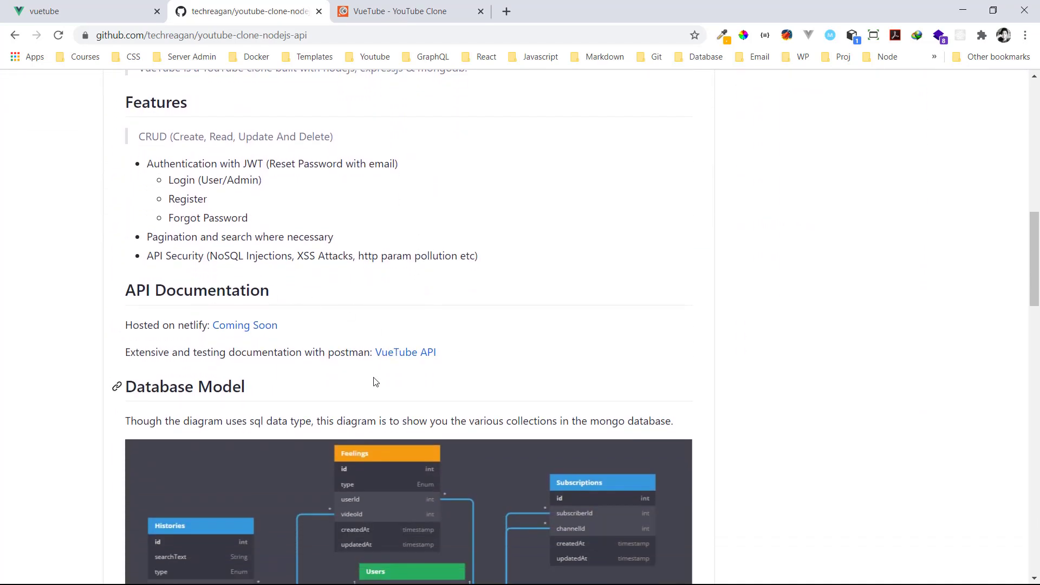
scroll(398, 368, down, 3)
scroll(363, 393, down, 15)
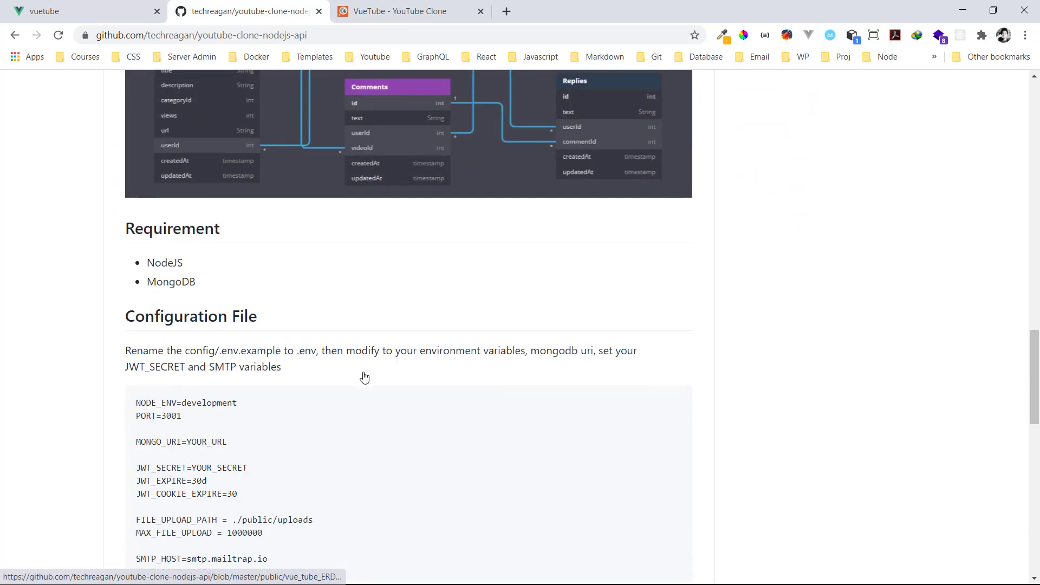
scroll(364, 378, up, 6)
scroll(363, 376, down, 10)
scroll(363, 375, up, 7)
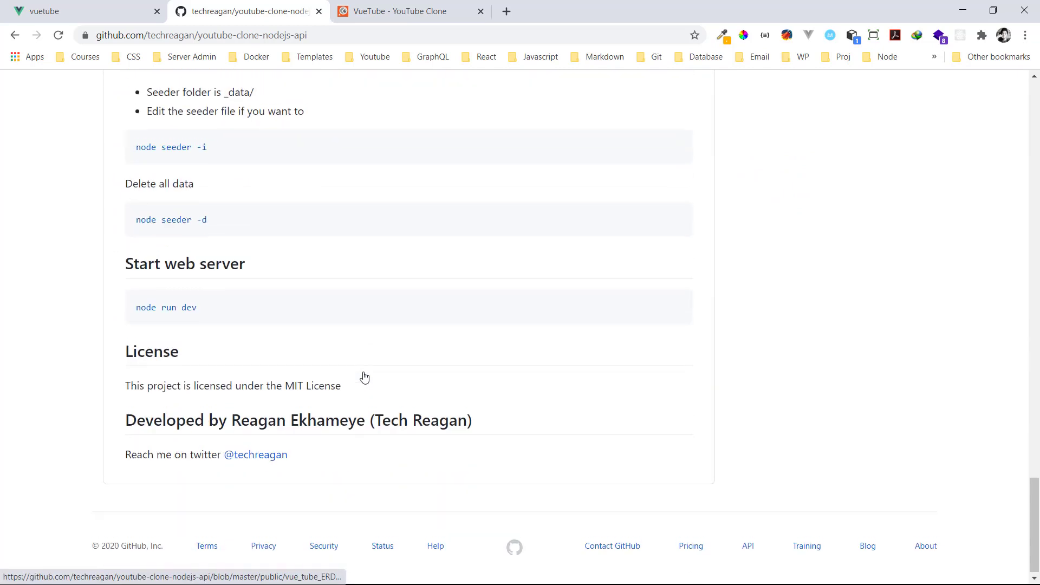
Step: Switch to the VueTube - YouTube Clone Postman documentation tab and glance through it
click(425, 15)
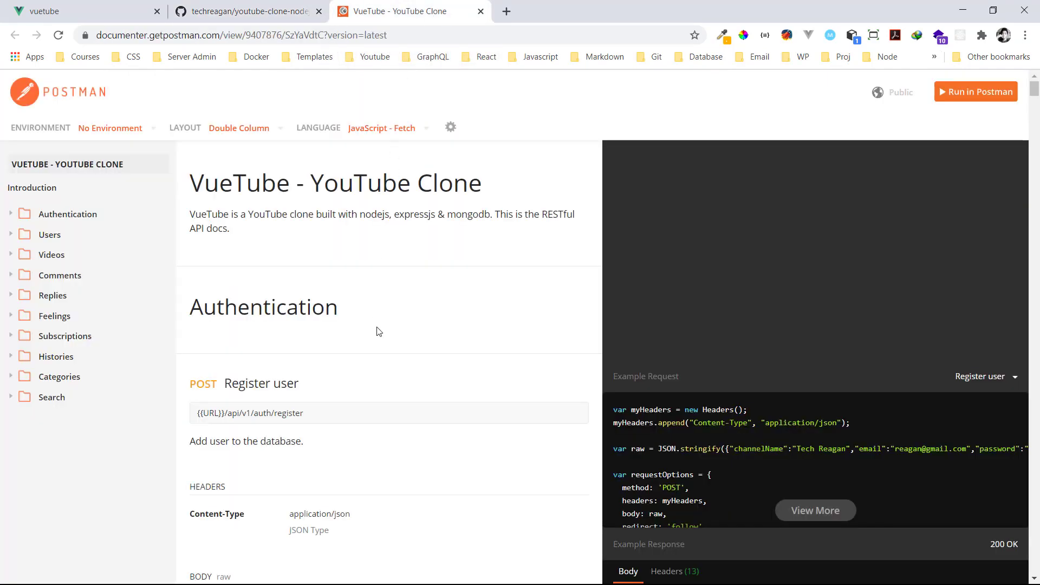
scroll(379, 320, down, 2)
scroll(380, 319, up, 2)
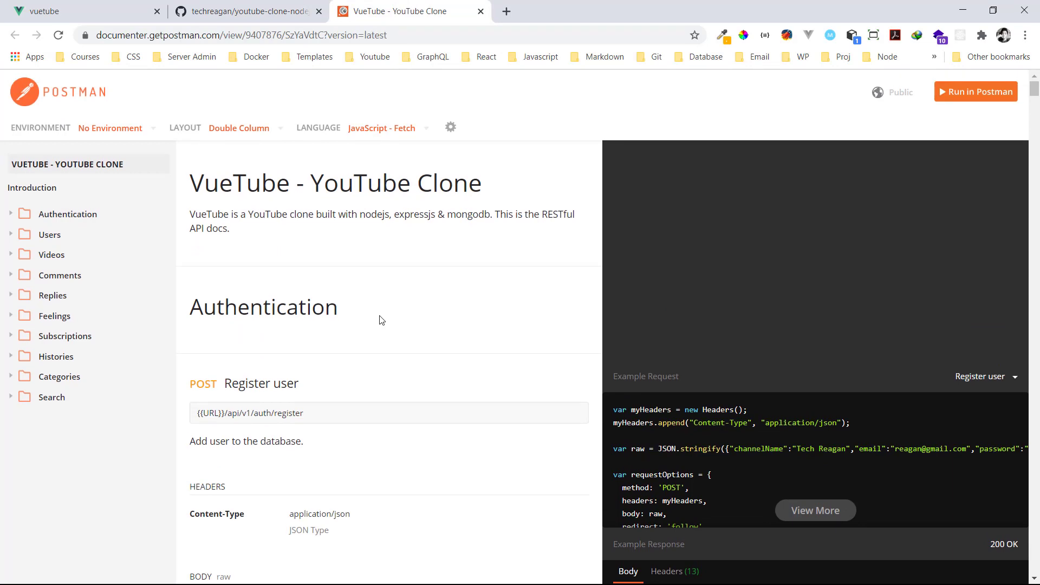